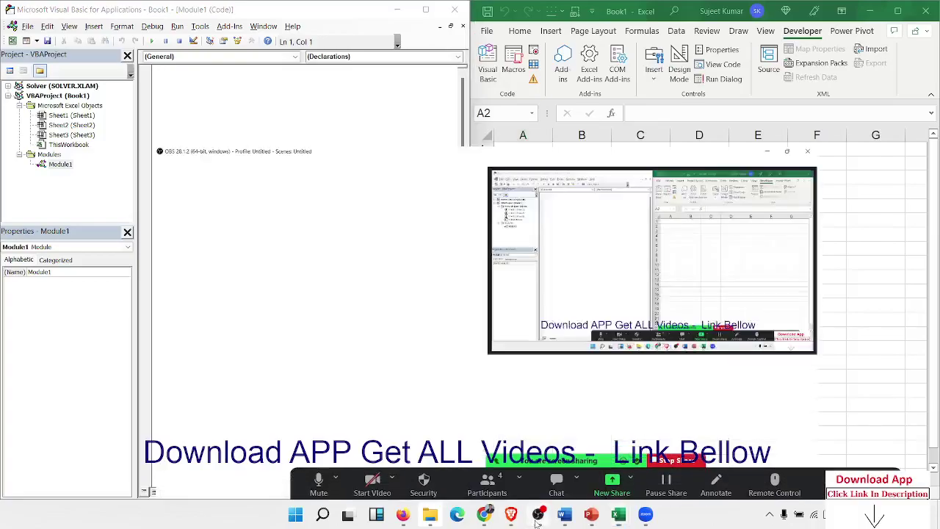
In OBS, turn on the Image 2 webcam and contact-number text overlays, then minimize OBS.
{"action": "left_click", "coordinate": [536, 458]}
{"action": "left_click", "coordinate": [316, 432]}
{"action": "left_click", "coordinate": [310, 412]}
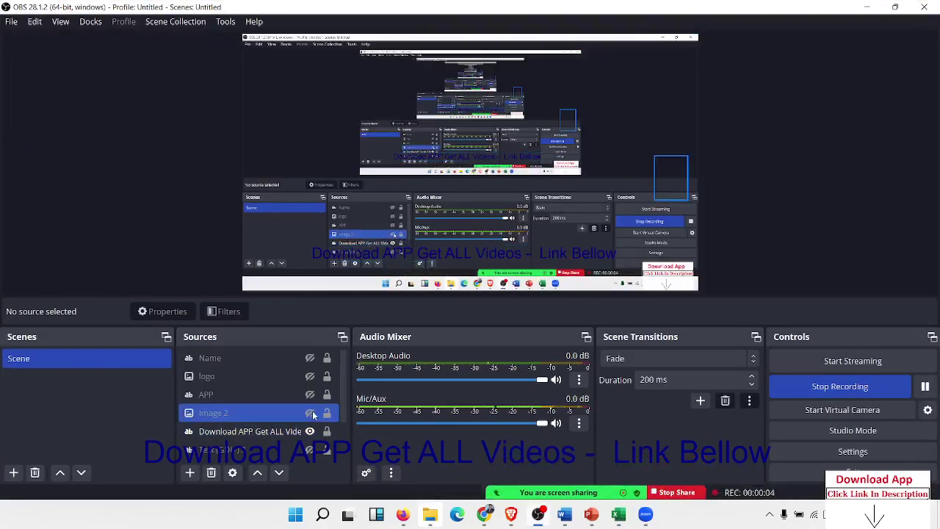
{"action": "left_click", "coordinate": [310, 449]}
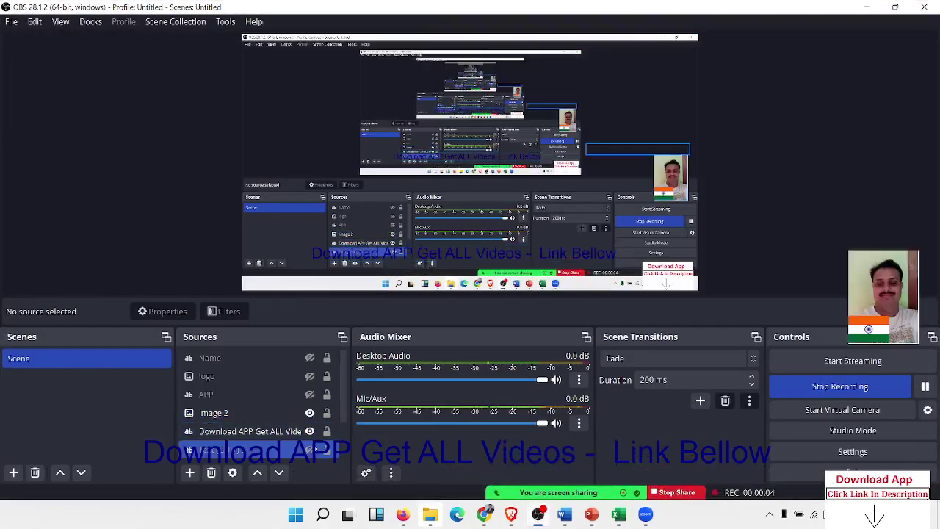
{"action": "left_click", "coordinate": [310, 451]}
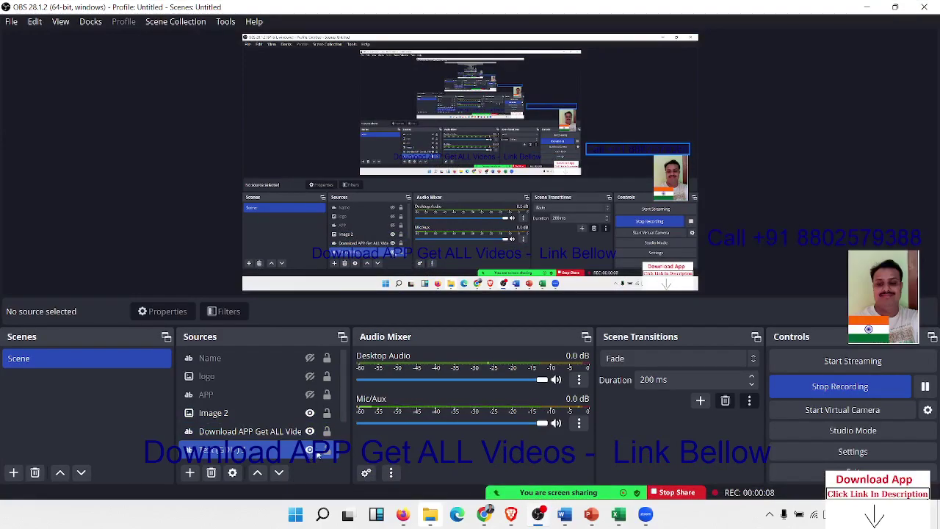
{"action": "left_click", "coordinate": [929, 168]}
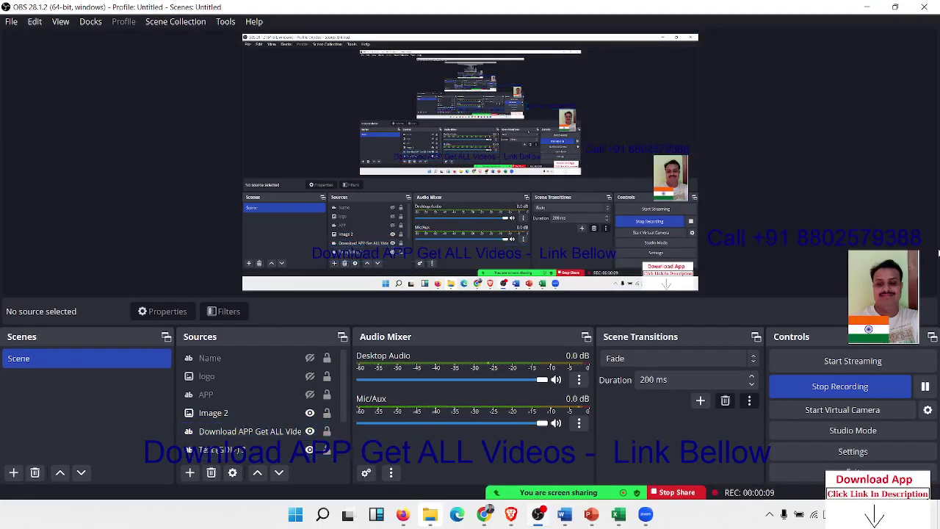
{"action": "left_click", "coordinate": [866, 6]}
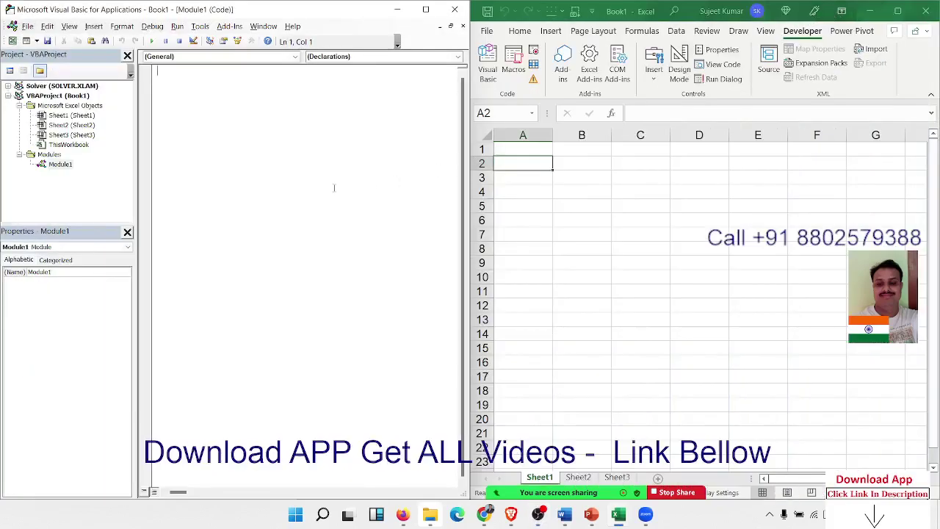
Declare Sub mk_atte() in Module1 so End Sub is added, and return inside it.
{"action": "type", "text": "s"}
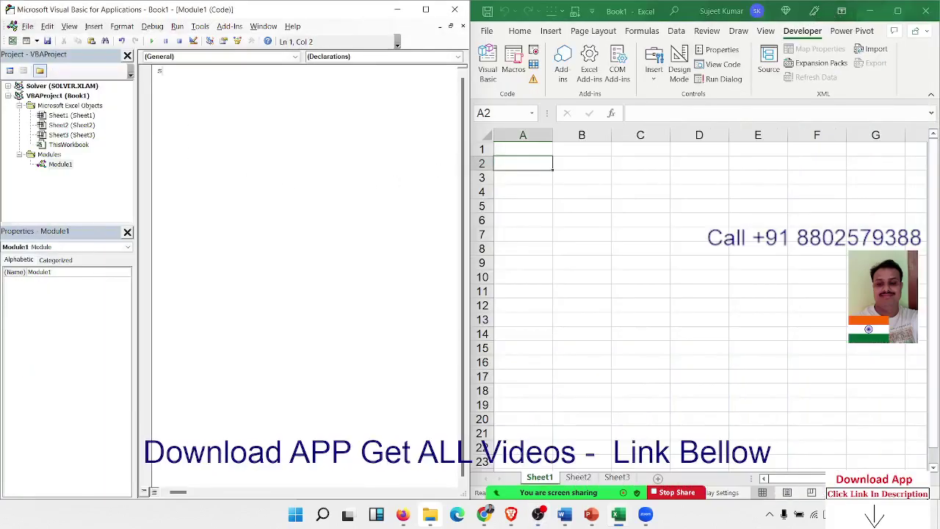
{"action": "type", "text": "ub "}
{"action": "type", "text": "mk_a"}
{"action": "type", "text": "tte()"}
{"action": "key", "text": "Return"}
{"action": "key", "text": "Return"}
{"action": "key", "text": "Return"}
{"action": "key", "text": "Return"}
{"action": "key", "text": "Return"}
{"action": "key", "text": "Return"}
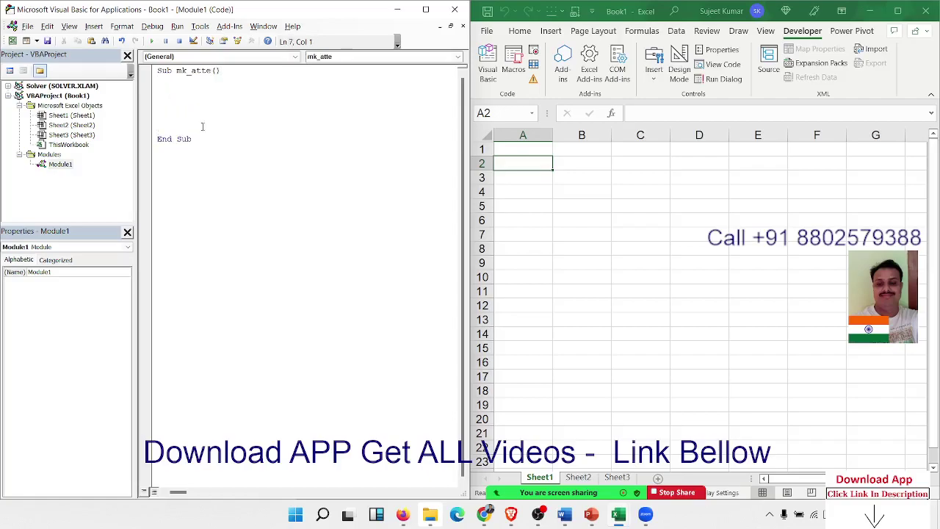
{"action": "left_click", "coordinate": [522, 179]}
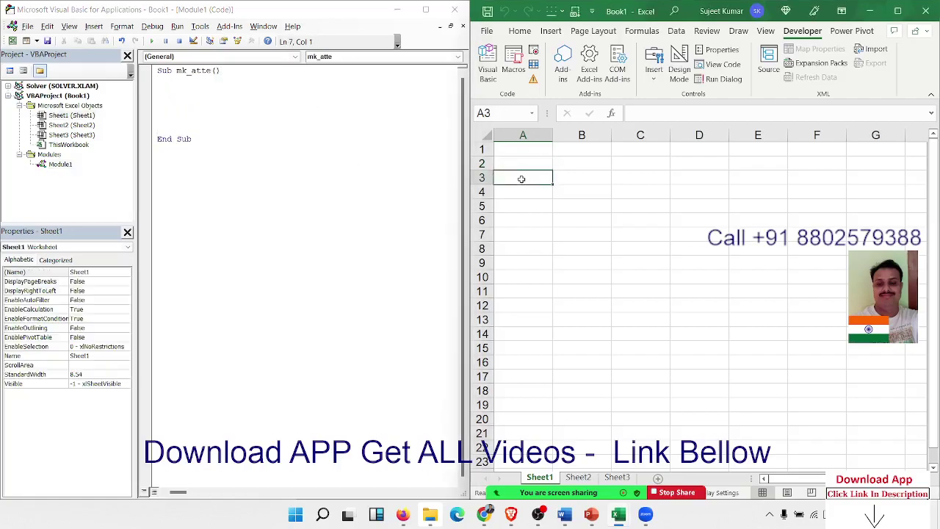
{"action": "left_click", "coordinate": [184, 93]}
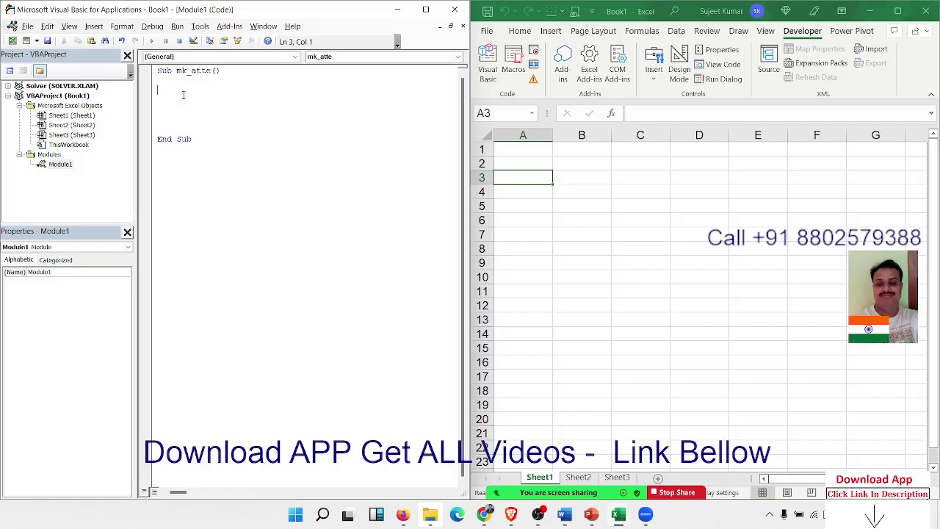
Write m = InputBox("Enter Month") as the first line and start the dt line below.
{"action": "type", "text": "m="}
{"action": "type", "text": "input"}
{"action": "type", "text": "box"}
{"action": "type", "text": "(\"enter"}
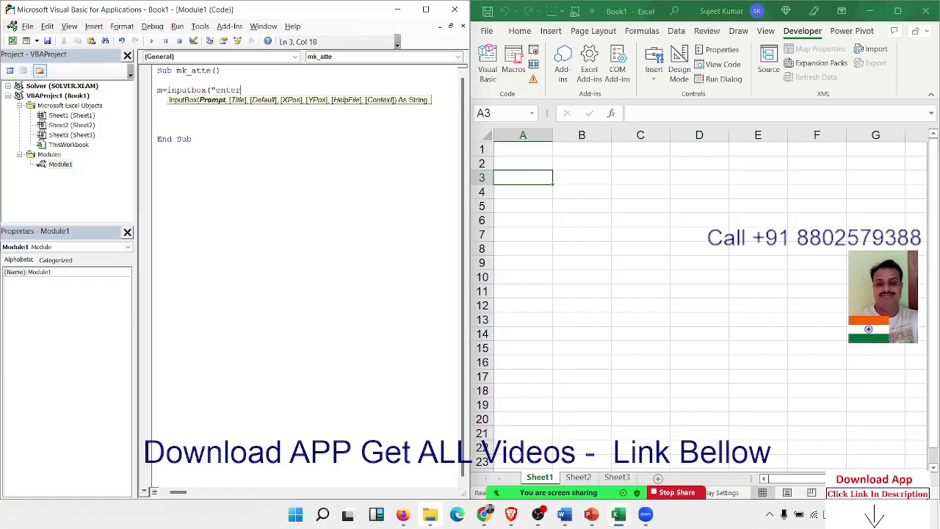
{"action": "key", "text": "BackSpace"}
{"action": "key", "text": "BackSpace"}
{"action": "key", "text": "BackSpace"}
{"action": "key", "text": "BackSpace"}
{"action": "key", "text": "BackSpace"}
{"action": "type", "text": "Enter"}
{"action": "type", "text": " Month"}
{"action": "type", "text": "\")"}
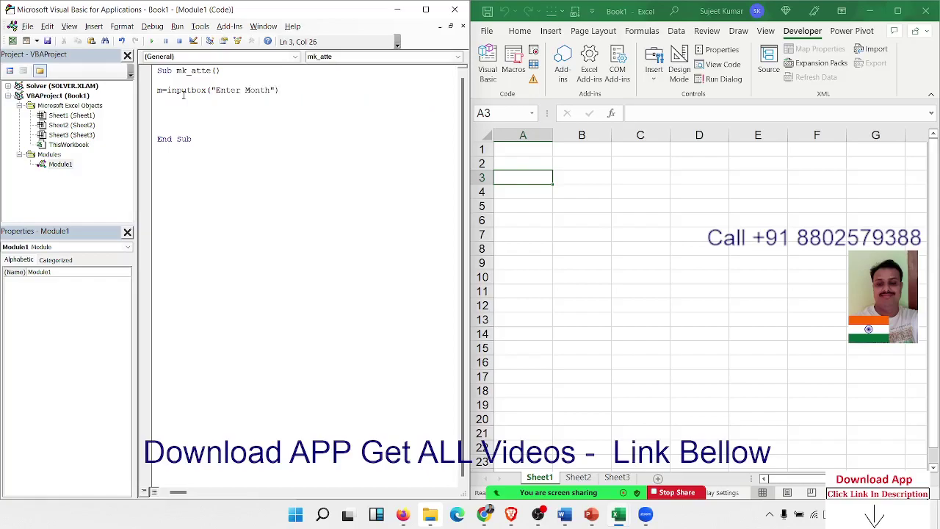
{"action": "key", "text": "Return"}
{"action": "key", "text": "Return"}
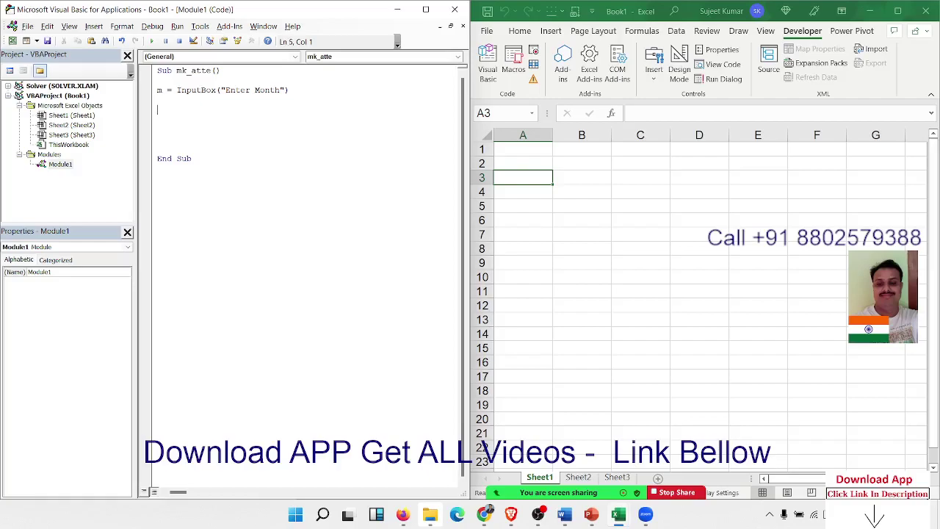
{"action": "type", "text": "d"}
{"action": "type", "text": "t="}
{"action": "type", "text": "d "}
{"action": "type", "text": "&\""}
{"action": "type", "text": "-2"}
Complete the date-string line dt = m & "-" & Year(Date), fixing typos, and add blank lines.
{"action": "key", "text": "BackSpace"}
{"action": "type", "text": "\" "}
{"action": "type", "text": "& "}
{"action": "type", "text": "y"}
{"action": "type", "text": "eat"}
{"action": "key", "text": "BackSpace"}
{"action": "type", "text": "r(d"}
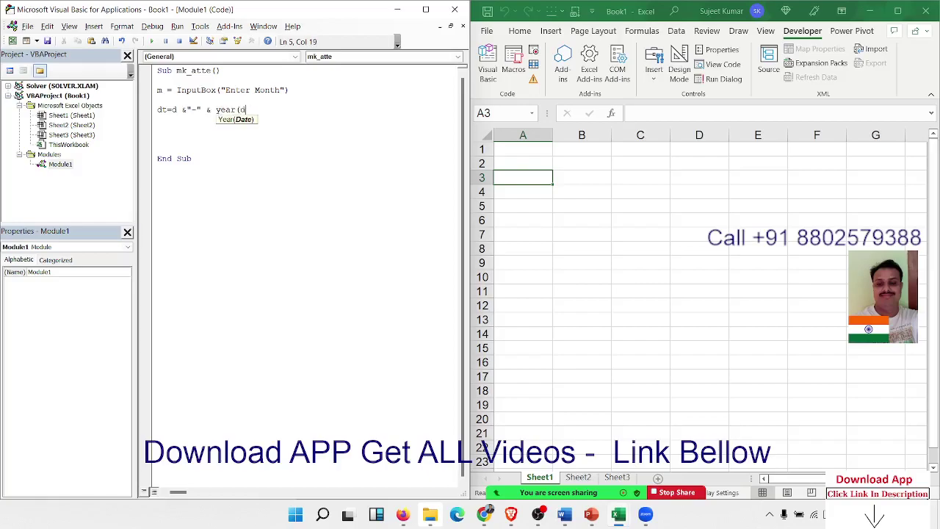
{"action": "type", "text": "ate)"}
{"action": "left_click", "coordinate": [194, 138]}
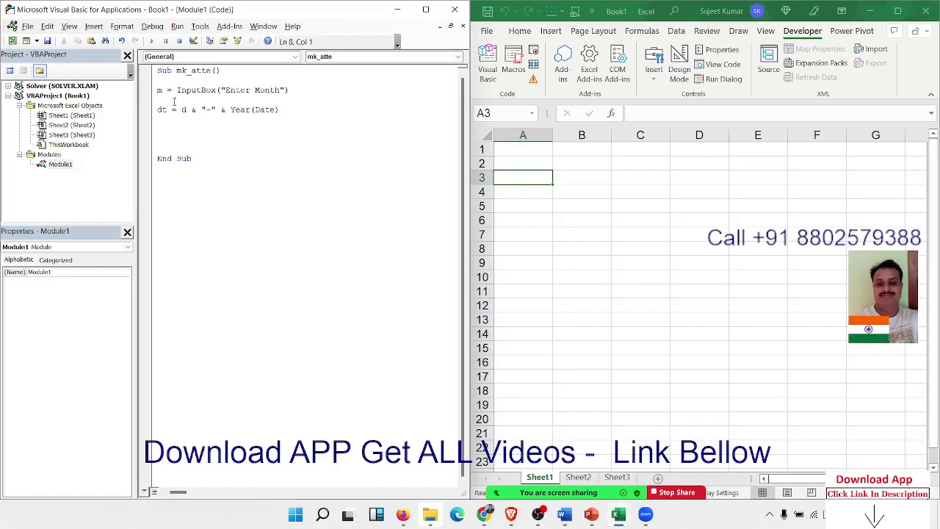
{"action": "left_click", "coordinate": [183, 109]}
{"action": "key", "text": "Return"}
{"action": "key", "text": "Return"}
{"action": "key", "text": "Up"}
{"action": "key", "text": "Up"}
{"action": "key", "text": "Up"}
{"action": "key", "text": "shift+Down"}
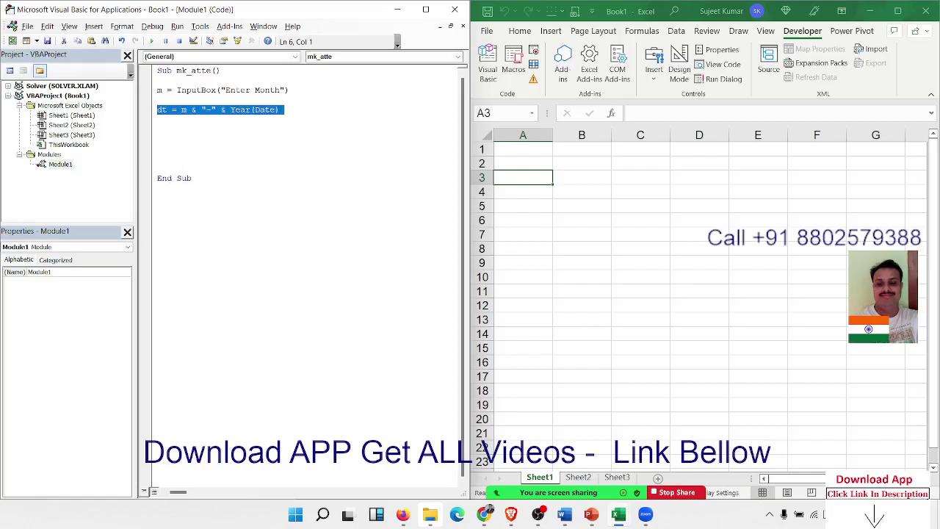
{"action": "left_click", "coordinate": [157, 119]}
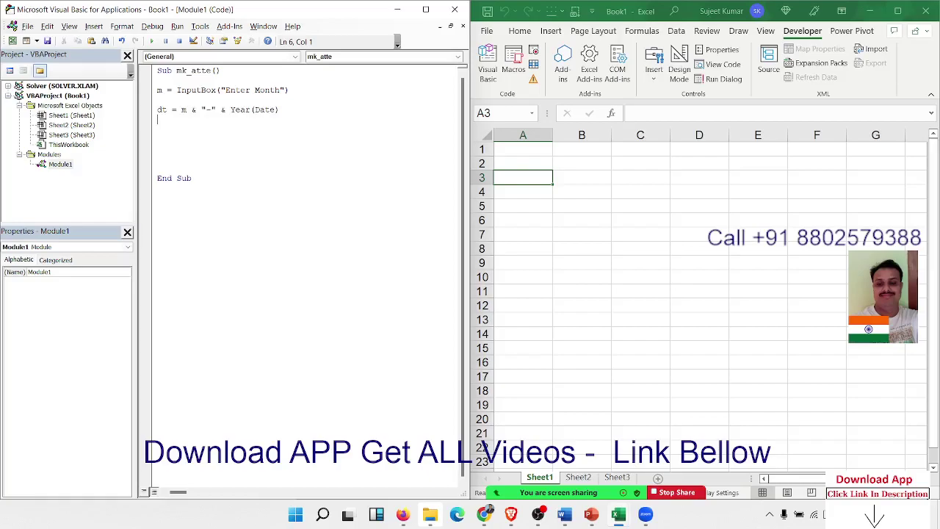
{"action": "key", "text": "Down"}
Add d = Day(Application.WorksheetFunction.EoMonth(dt, 0)), adding the missing closing parenthesis.
{"action": "type", "text": "d"}
{"action": "type", "text": "=day"}
{"action": "type", "text": "(a"}
{"action": "type", "text": "pplica"}
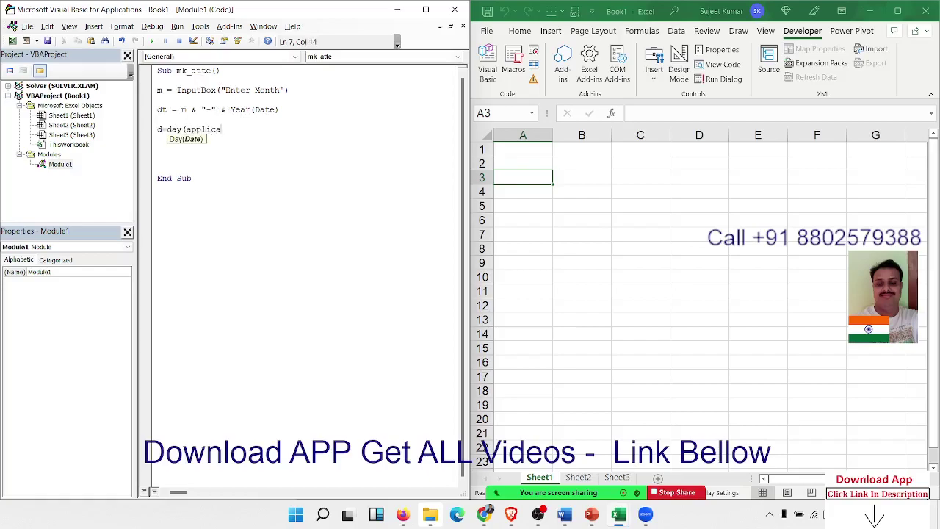
{"action": "type", "text": "tion.w"}
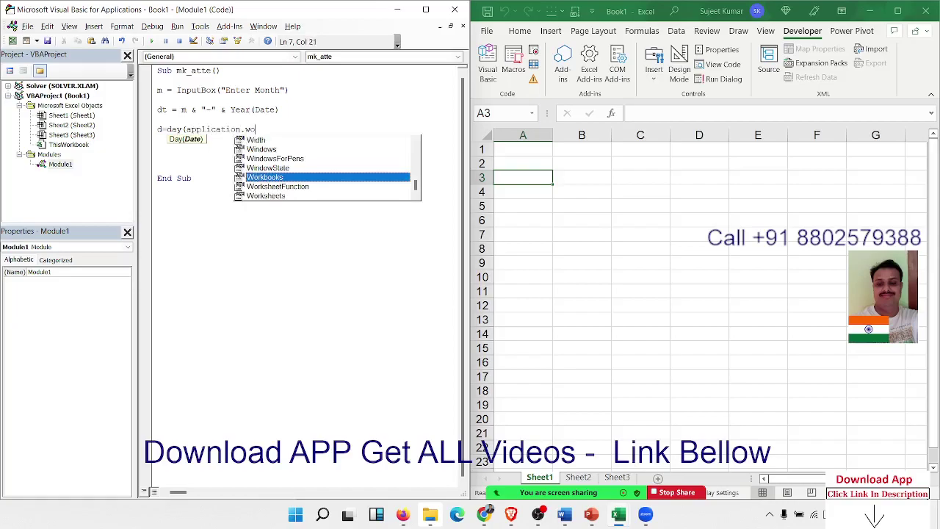
{"action": "type", "text": "o"}
{"action": "key", "text": "Tab"}
{"action": "type", "text": ".eo"}
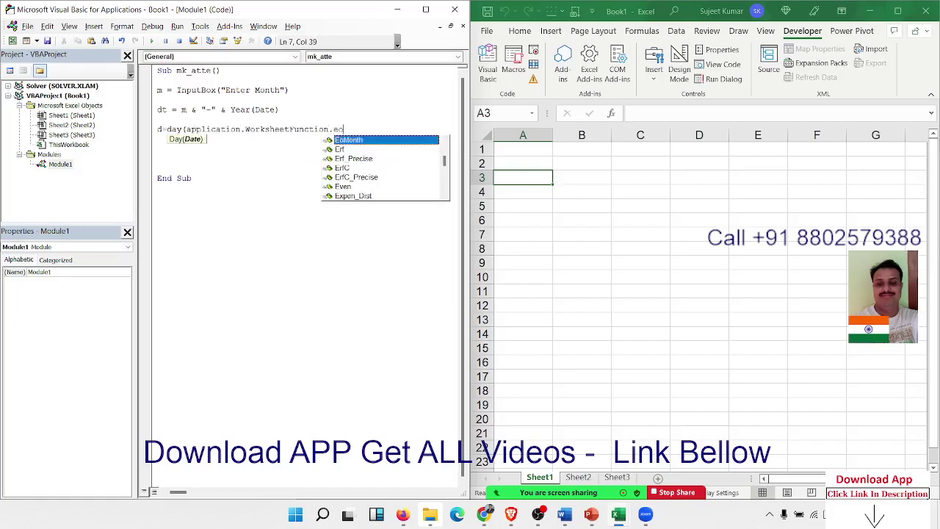
{"action": "key", "text": "Tab"}
{"action": "type", "text": "("}
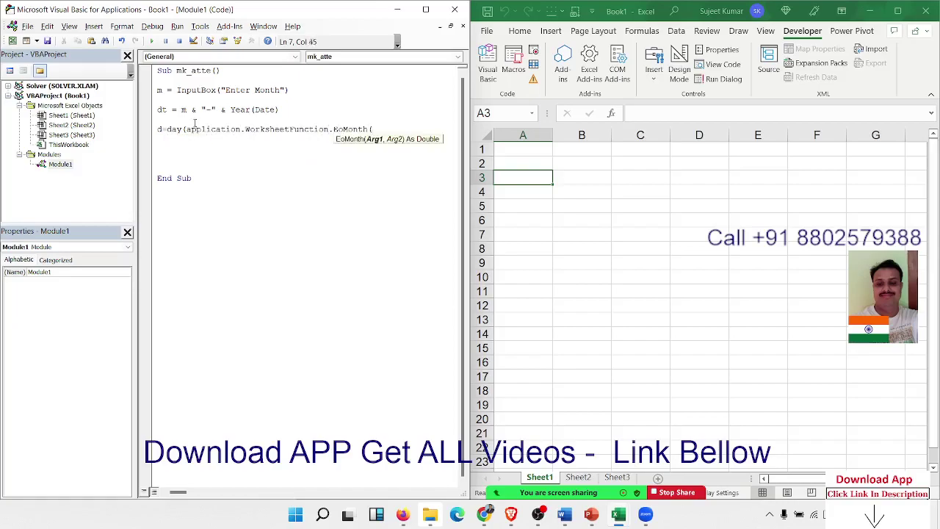
{"action": "type", "text": "dt,"}
{"action": "type", "text": "0)"}
{"action": "key", "text": "Return"}
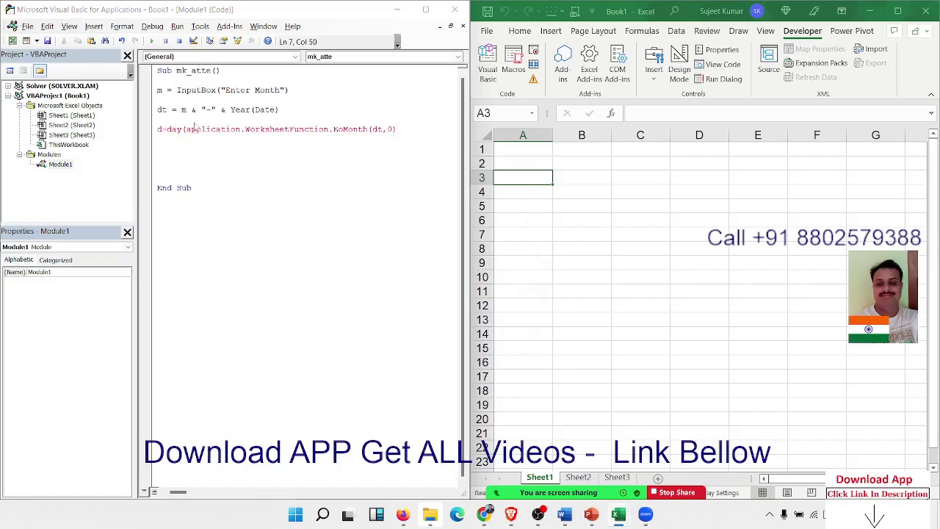
{"action": "key", "text": "Return"}
{"action": "type", "text": ")"}
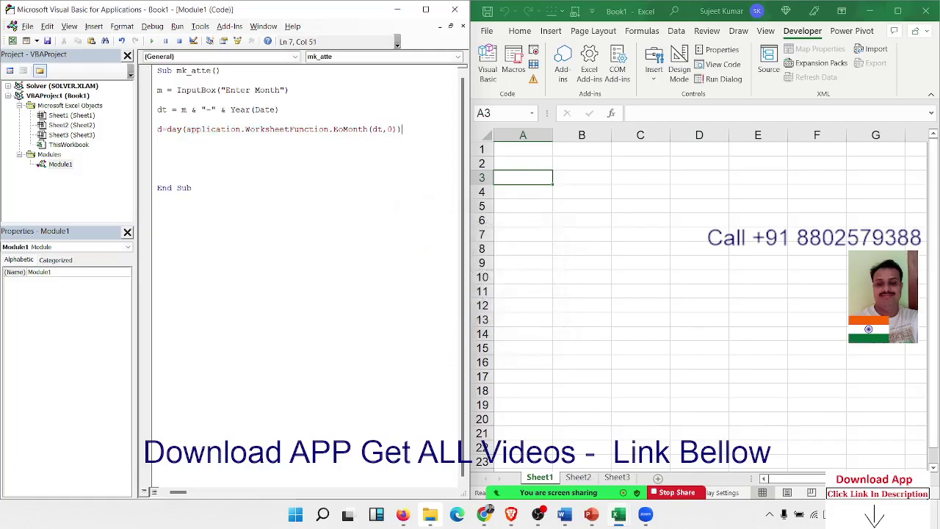
{"action": "key", "text": "Return"}
{"action": "key", "text": "Return"}
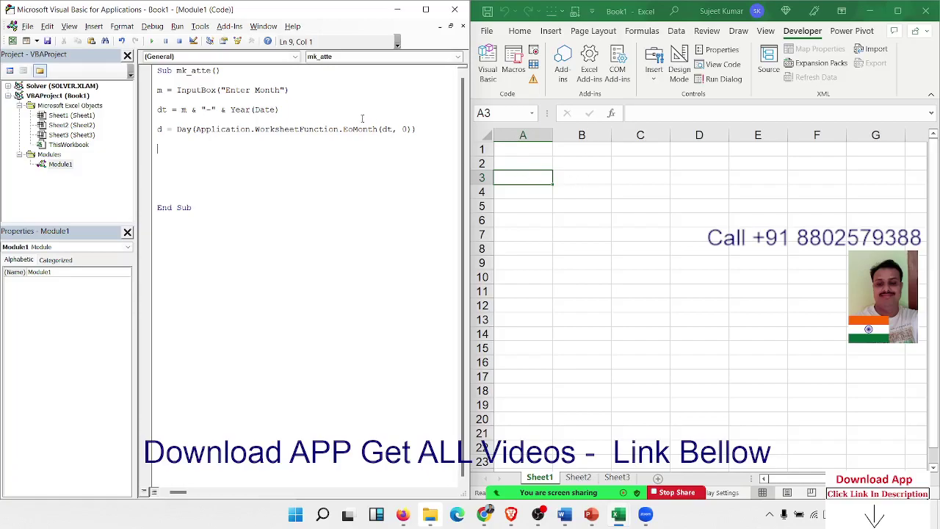
{"action": "double_click", "coordinate": [162, 110]}
Add the line Range("A3").Value = "Month" to the procedure.
{"action": "left_click", "coordinate": [168, 141]}
{"action": "key", "text": "Return"}
{"action": "type", "text": "ran"}
{"action": "type", "text": "ge(\""}
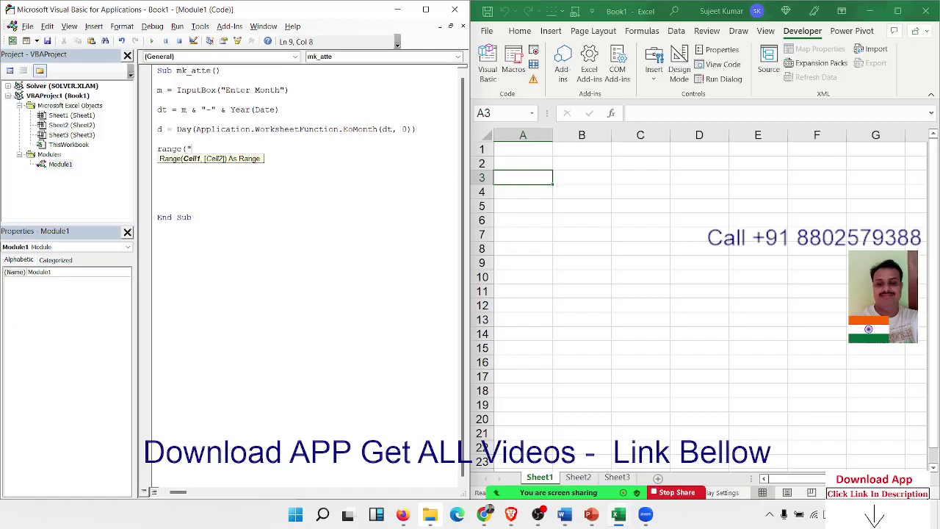
{"action": "type", "text": "A3\")."}
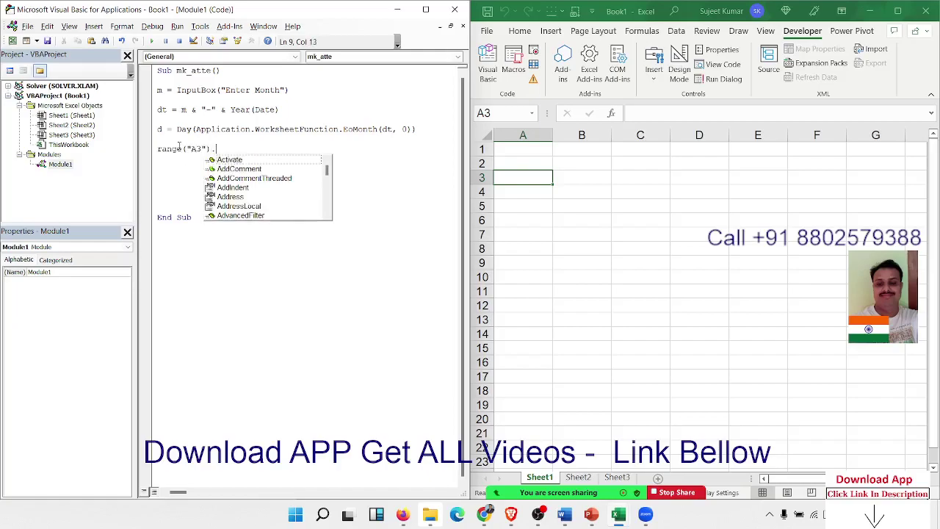
{"action": "type", "text": "value ="}
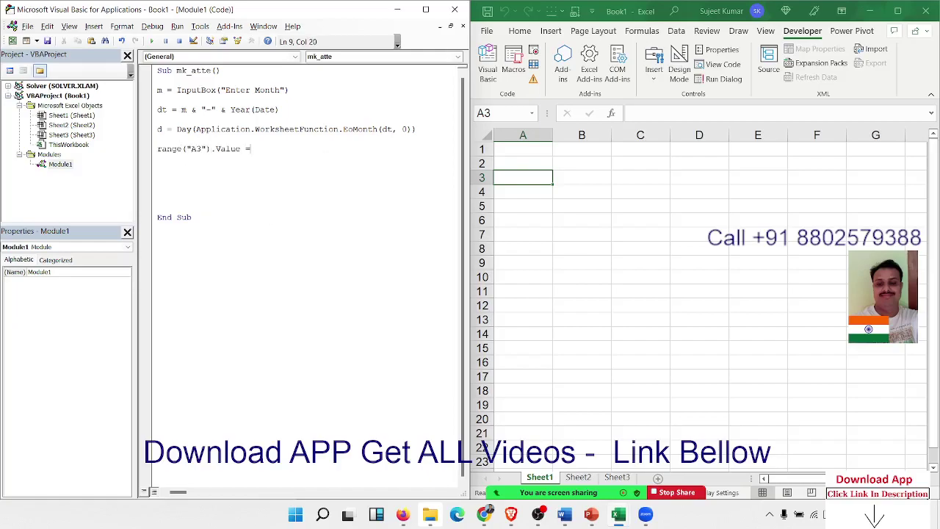
{"action": "type", "text": " \"M"}
{"action": "type", "text": "onth\""}
{"action": "key", "text": "Return"}
Duplicate that line as Range("B3").Value = dt and run the macro.
{"action": "key", "text": "shift+Up"}
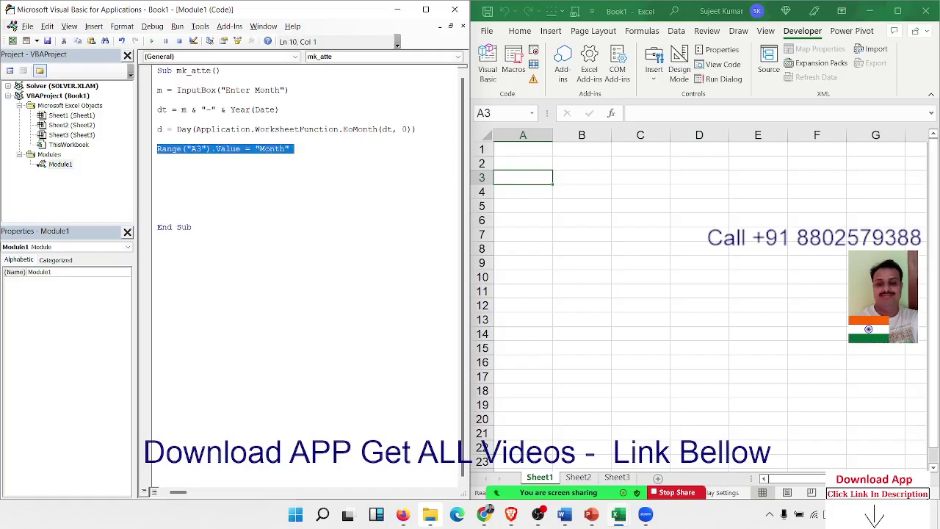
{"action": "key", "text": "ctrl+c"}
{"action": "key", "text": "Down"}
{"action": "key", "text": "ctrl+v"}
{"action": "left_click_drag", "start_coordinate": [194, 158], "coordinate": [200, 159]}
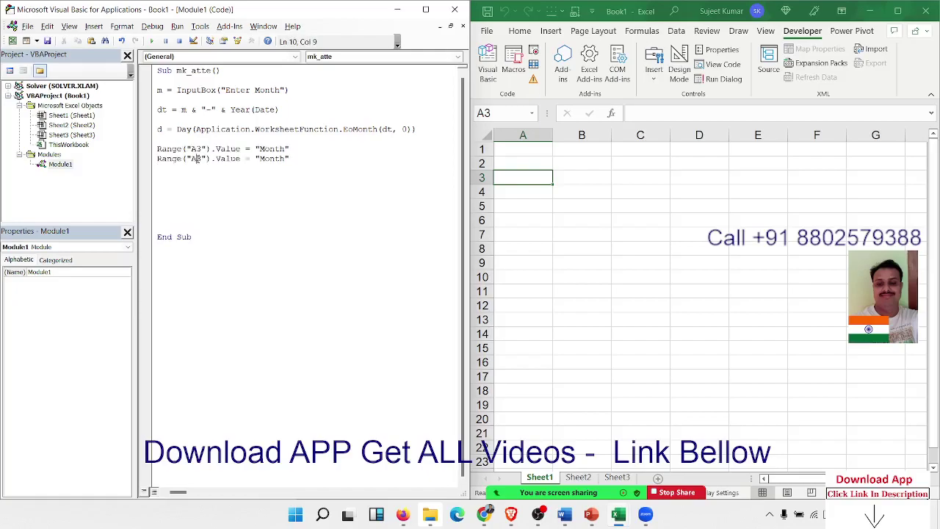
{"action": "type", "text": "B"}
{"action": "left_click_drag", "start_coordinate": [290, 159], "coordinate": [254, 159]}
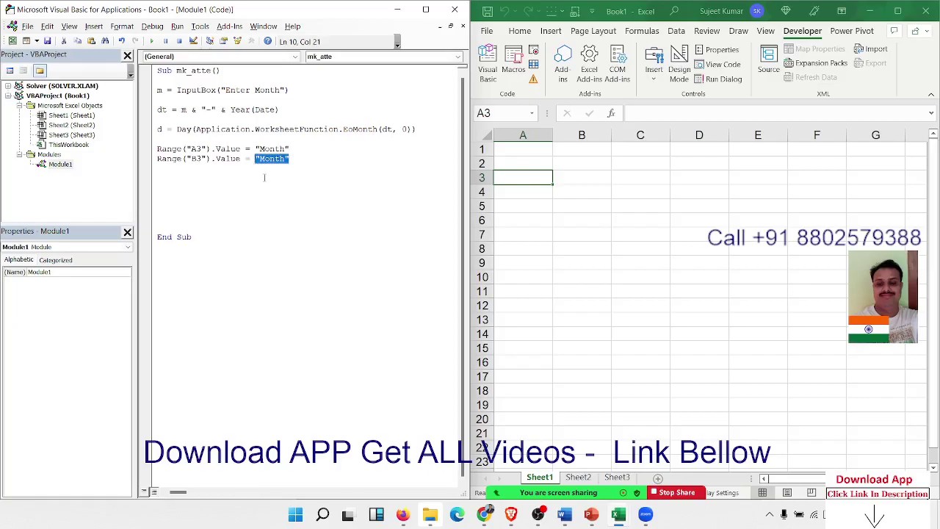
{"action": "type", "text": "dt"}
{"action": "left_click", "coordinate": [268, 184]}
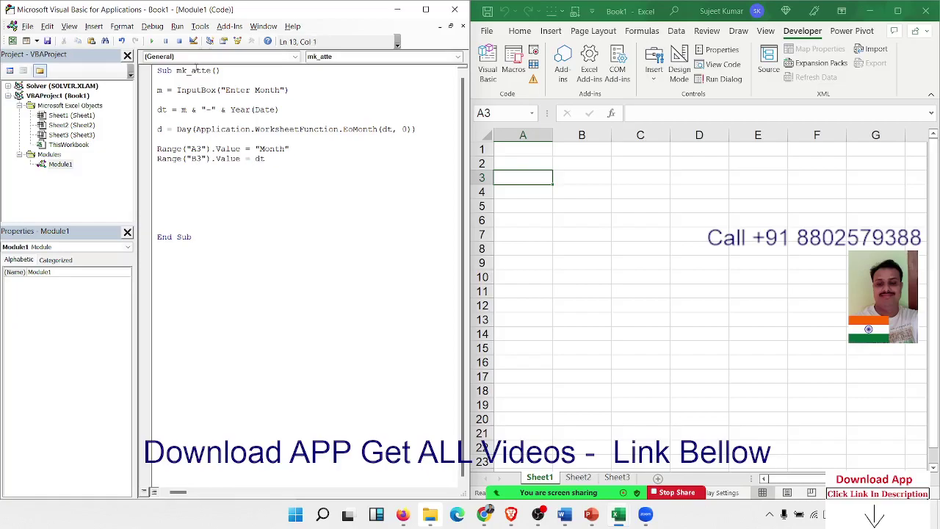
{"action": "left_click", "coordinate": [152, 41]}
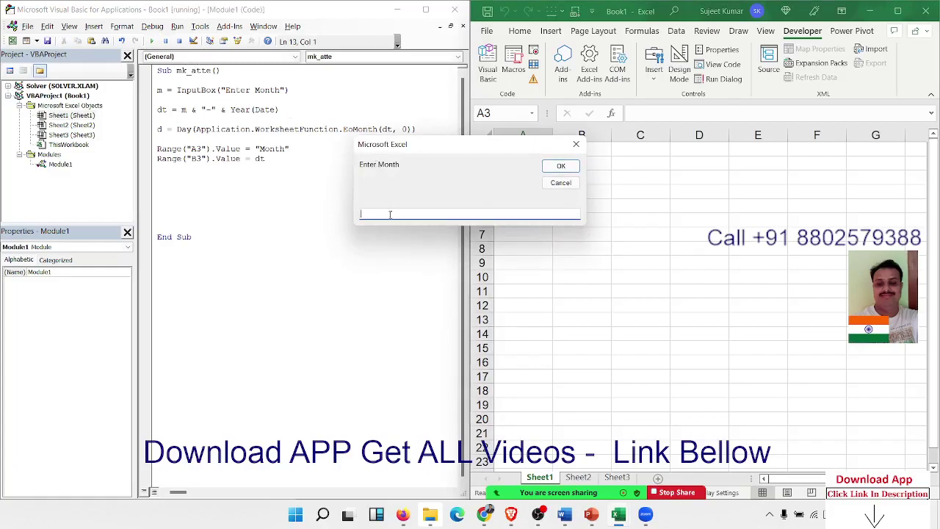
Answer the Enter Month prompt with Nov and check that B3 shows Nov-22.
{"action": "type", "text": "No"}
{"action": "type", "text": "v"}
{"action": "left_click", "coordinate": [546, 170]}
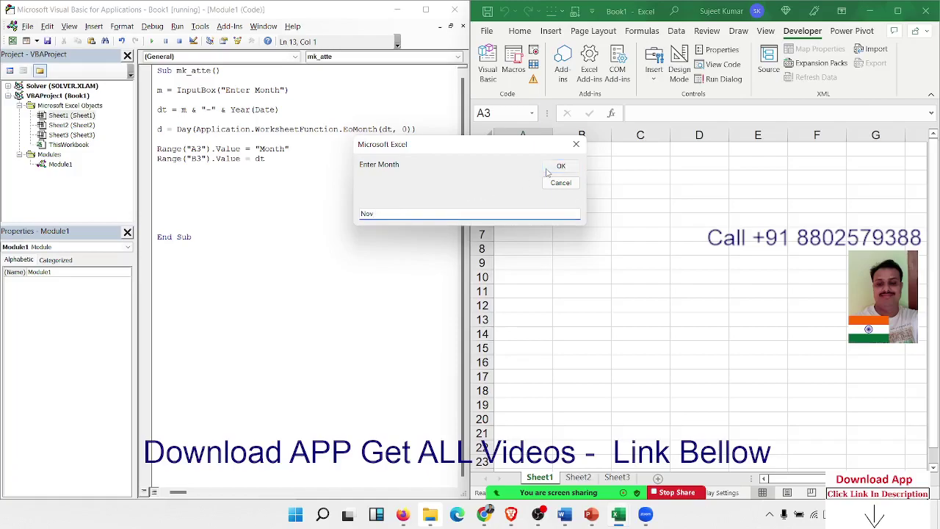
{"action": "left_click", "coordinate": [580, 186]}
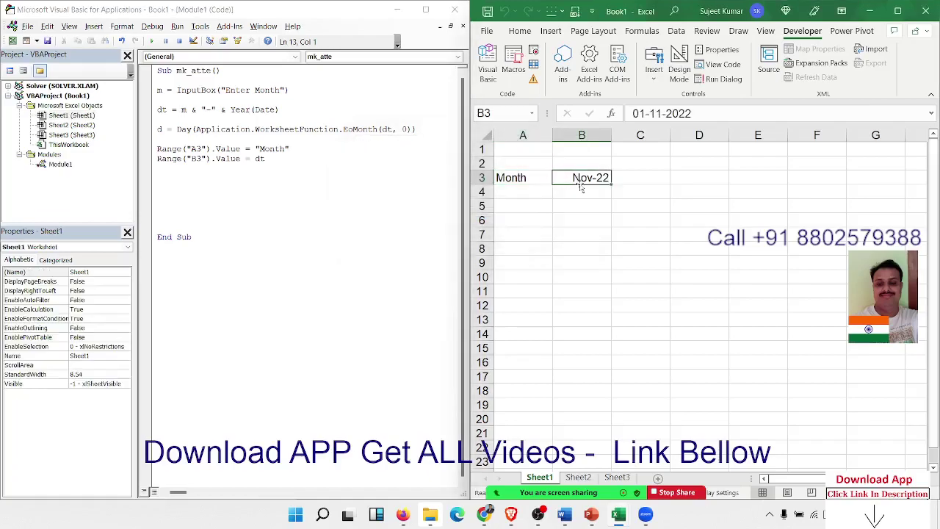
{"action": "left_click", "coordinate": [159, 99]}
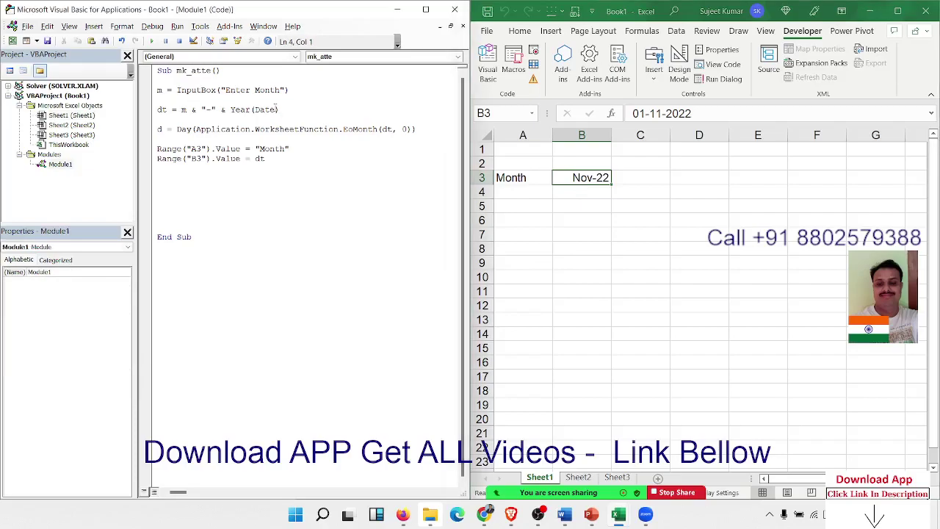
Comment out the InputBox line and hard-code m = "Nov" below it.
{"action": "type", "text": "'"}
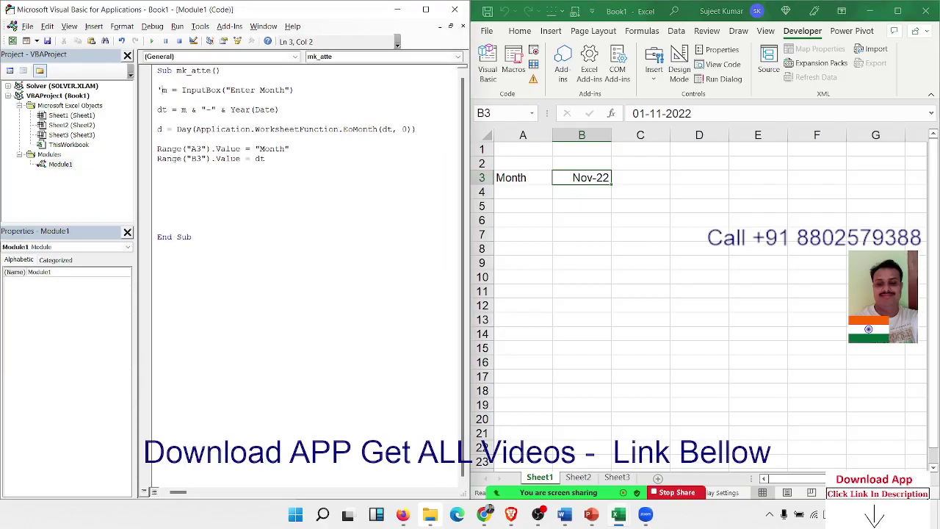
{"action": "key", "text": "Down"}
{"action": "key", "text": "Return"}
{"action": "left_click", "coordinate": [158, 99]}
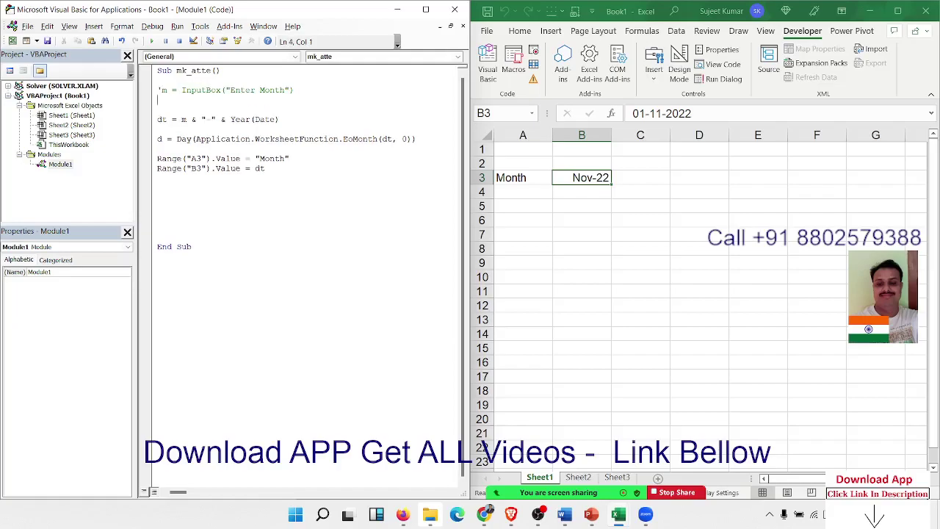
{"action": "type", "text": "m=\""}
{"action": "type", "text": "Nov"}
{"action": "type", "text": "\""}
{"action": "left_click", "coordinate": [158, 109]}
Add Range("A6").Value = "Emp Code" below the B3 line.
{"action": "left_click", "coordinate": [200, 190]}
{"action": "left_click", "coordinate": [519, 222]}
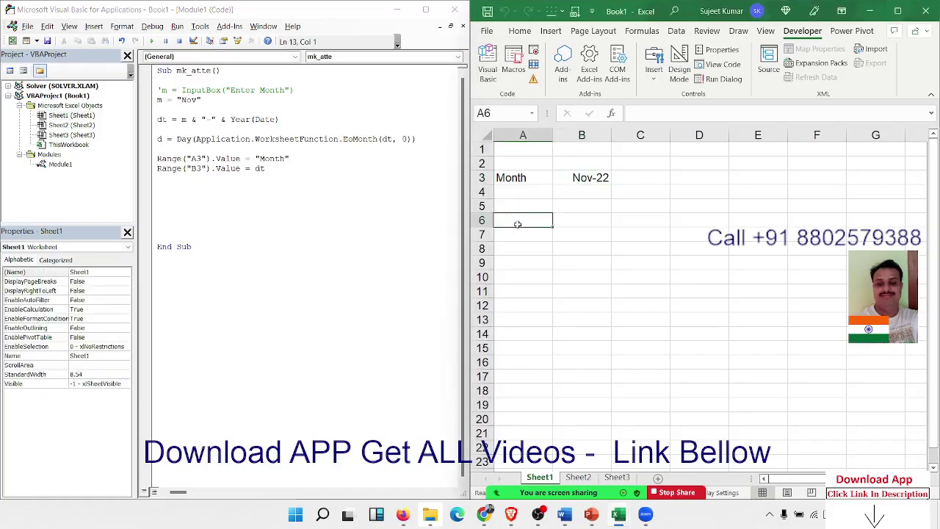
{"action": "left_click", "coordinate": [179, 198]}
{"action": "type", "text": "rang"}
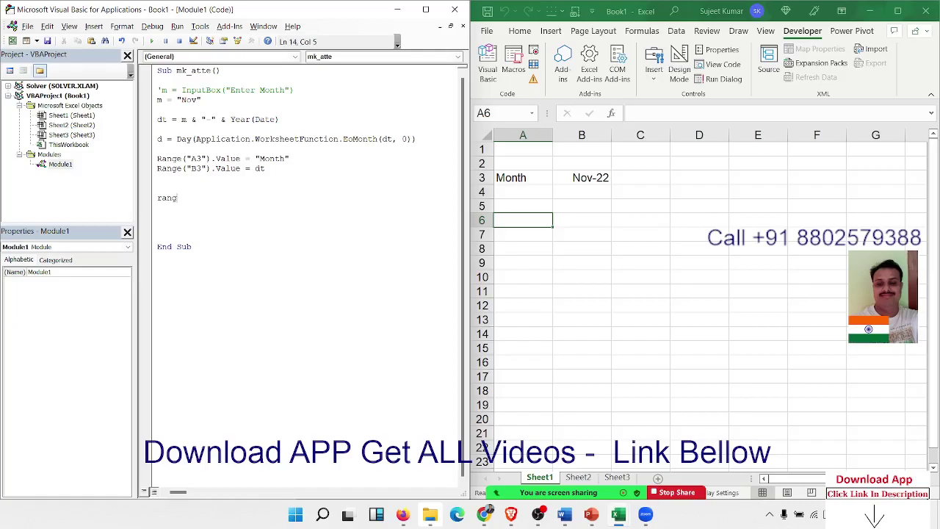
{"action": "type", "text": "e(\"A"}
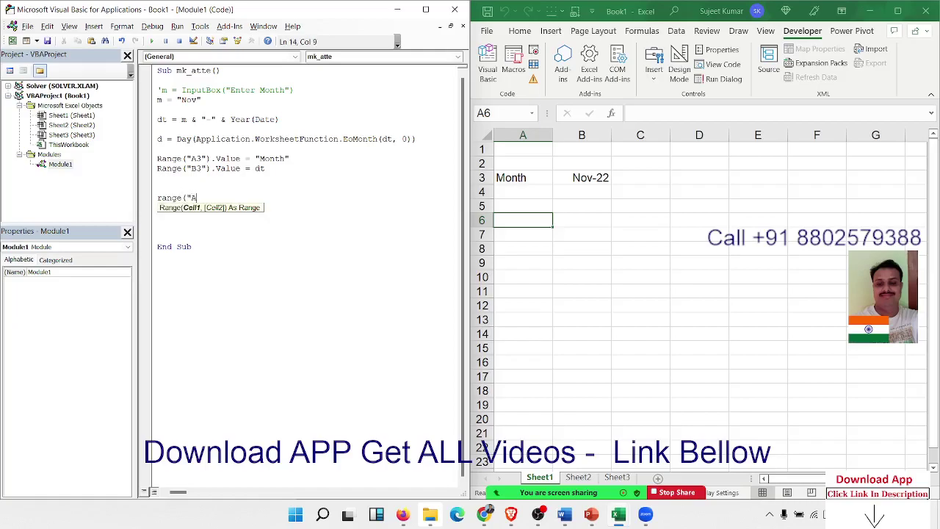
{"action": "type", "text": "6\")"}
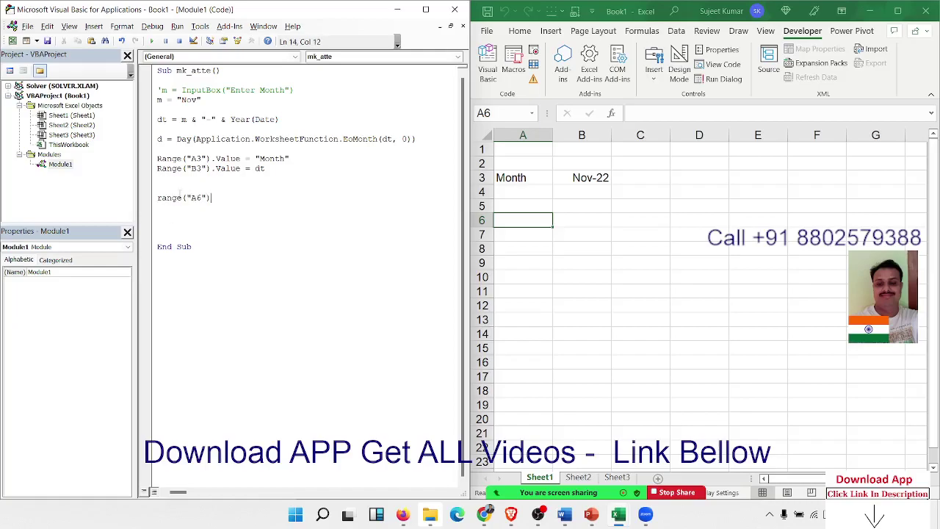
{"action": "type", "text": ".Value "}
{"action": "type", "text": "= \""}
{"action": "type", "text": "Emp "}
{"action": "type", "text": "Code\""}
Duplicate the Emp Code line and change the copy to Range("B6").Value = "Name".
{"action": "key", "text": "Return"}
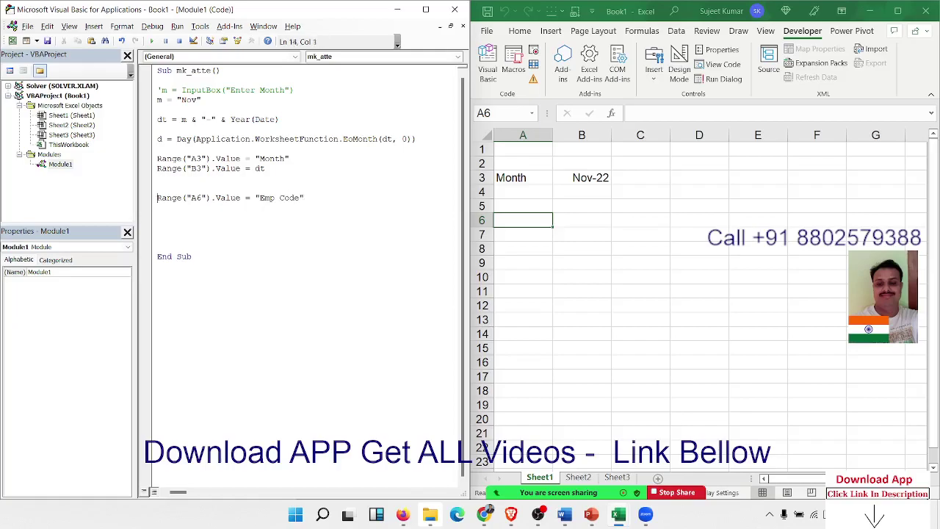
{"action": "left_click", "coordinate": [156, 197]}
{"action": "key", "text": "ctrl+c"}
{"action": "key", "text": "ctrl+v"}
{"action": "key", "text": "ctrl+v"}
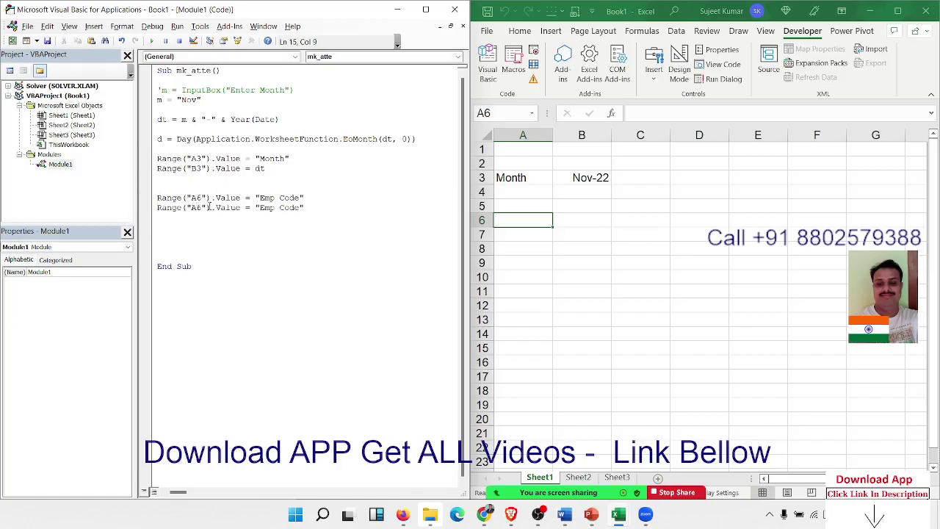
{"action": "key", "text": "BackSpace"}
{"action": "type", "text": "B"}
{"action": "double_click", "coordinate": [266, 208]}
{"action": "left_click_drag", "start_coordinate": [268, 208], "coordinate": [300, 207]}
{"action": "type", "text": "Na"}
{"action": "type", "text": "me"}
Paste another copy and change it to Range("C6").Value = "Department".
{"action": "left_click", "coordinate": [201, 216]}
{"action": "key", "text": "ctrl+v"}
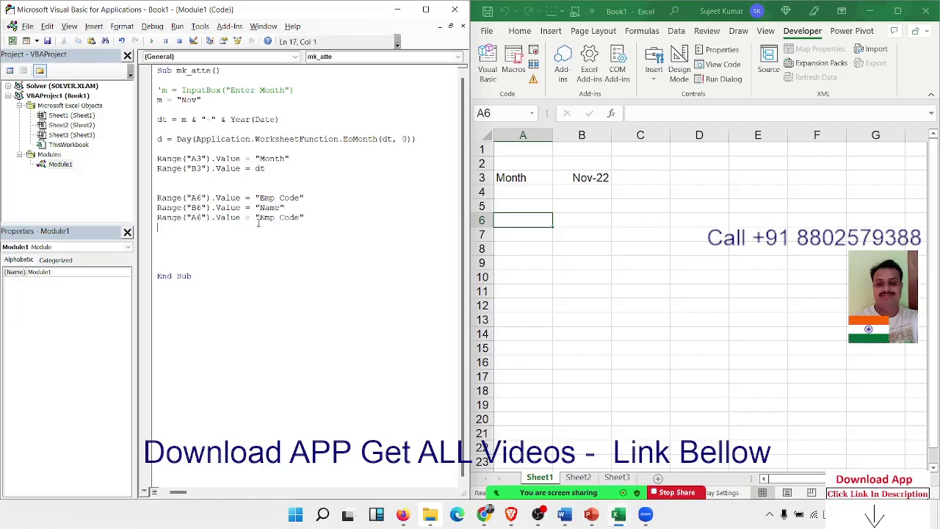
{"action": "left_click", "coordinate": [197, 217]}
{"action": "key", "text": "BackSpace"}
{"action": "type", "text": "C"}
{"action": "left_click_drag", "start_coordinate": [258, 217], "coordinate": [300, 217]}
{"action": "type", "text": "De"}
{"action": "type", "text": "pat"}
{"action": "key", "text": "BackSpace"}
{"action": "type", "text": "rtment"}
{"action": "left_click", "coordinate": [238, 224]}
Paste a fourth copy and change its cell reference to D6.
{"action": "key", "text": "ctrl+v"}
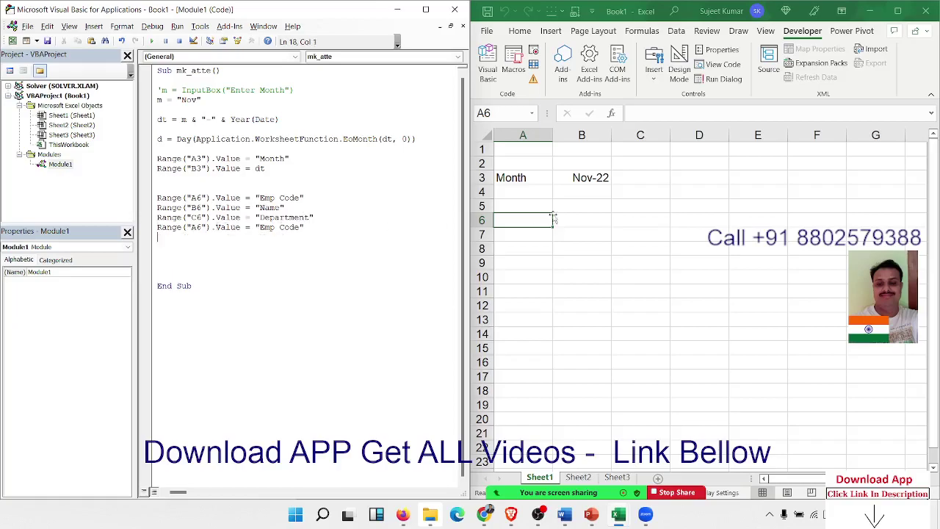
{"action": "left_click", "coordinate": [193, 228]}
{"action": "key", "text": "BackSpace"}
{"action": "type", "text": "D"}
{"action": "left_click_drag", "start_coordinate": [304, 228], "coordinate": [259, 228]}
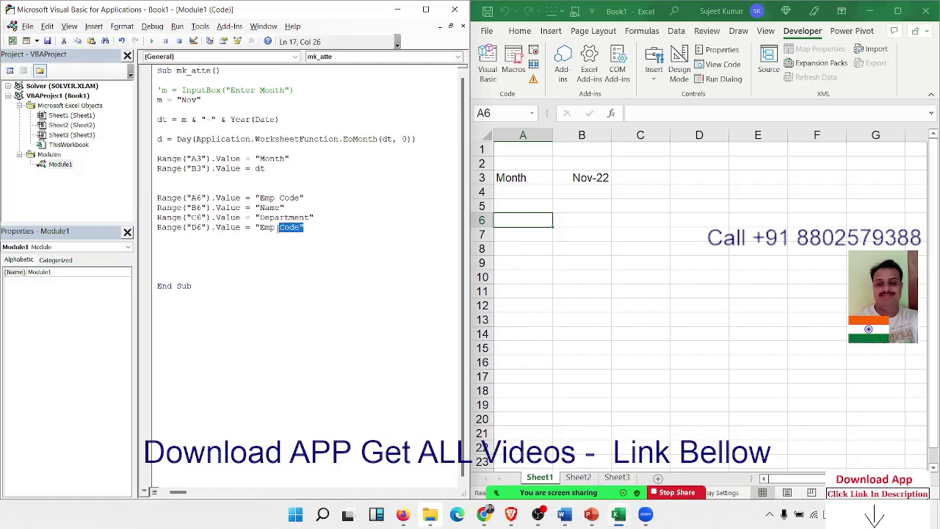
{"action": "left_click", "coordinate": [581, 183]}
Make the D6 line write the unquoted variable: Range("D6").Value = dt.
{"action": "left_click_drag", "start_coordinate": [303, 228], "coordinate": [258, 228]}
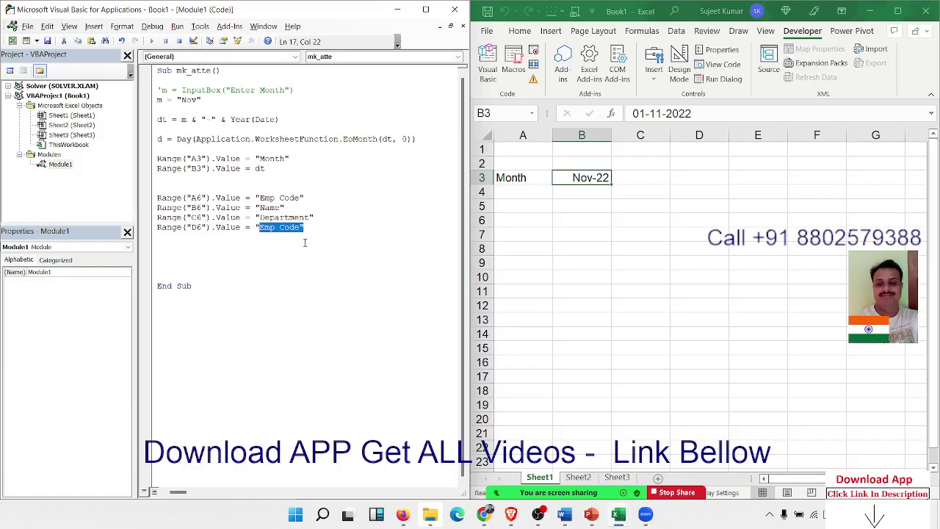
{"action": "type", "text": "dt"}
{"action": "key", "text": "Return"}
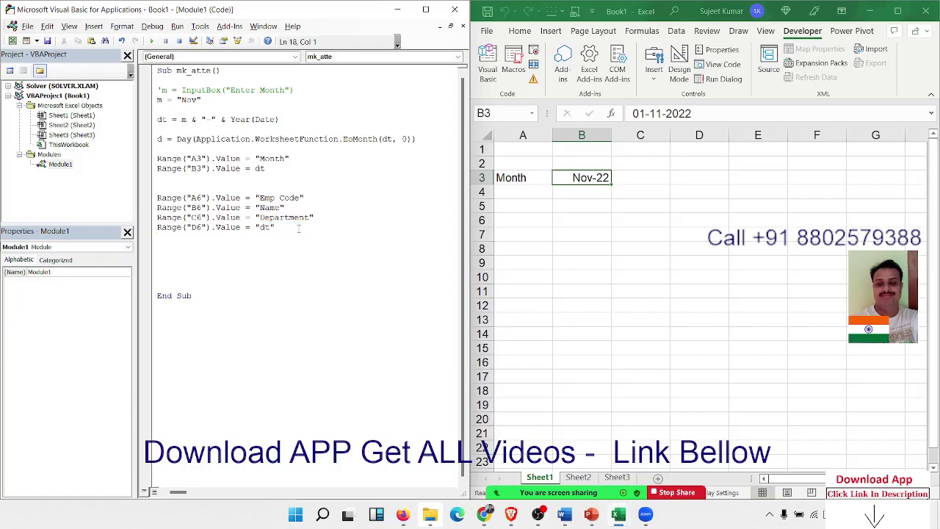
{"action": "left_click_drag", "start_coordinate": [275, 227], "coordinate": [255, 227]}
{"action": "type", "text": "dt"}
{"action": "left_click", "coordinate": [263, 237]}
Format D6 with NumberFormat "DD-MMM-YY", run the macro, and check the row 6 headers.
{"action": "type", "text": "range"}
{"action": "type", "text": "(\""}
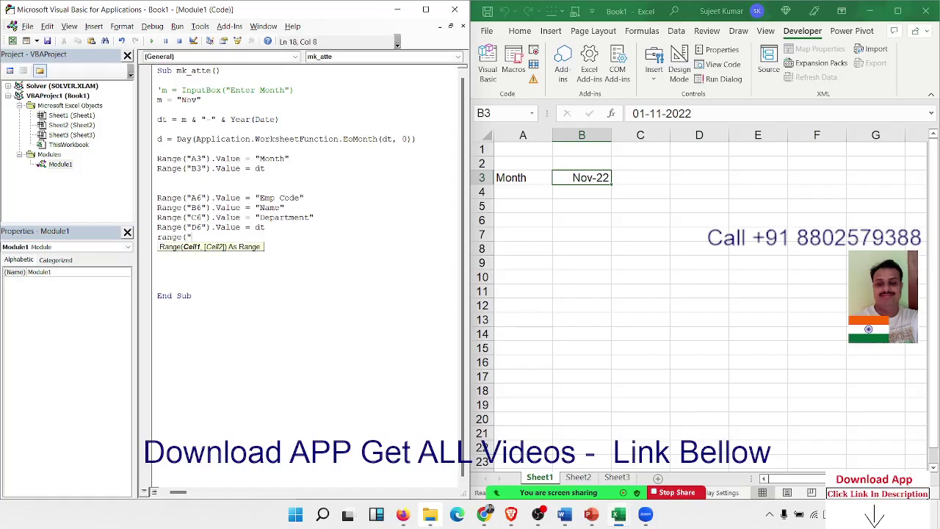
{"action": "type", "text": "D6\""}
{"action": "type", "text": ").nu"}
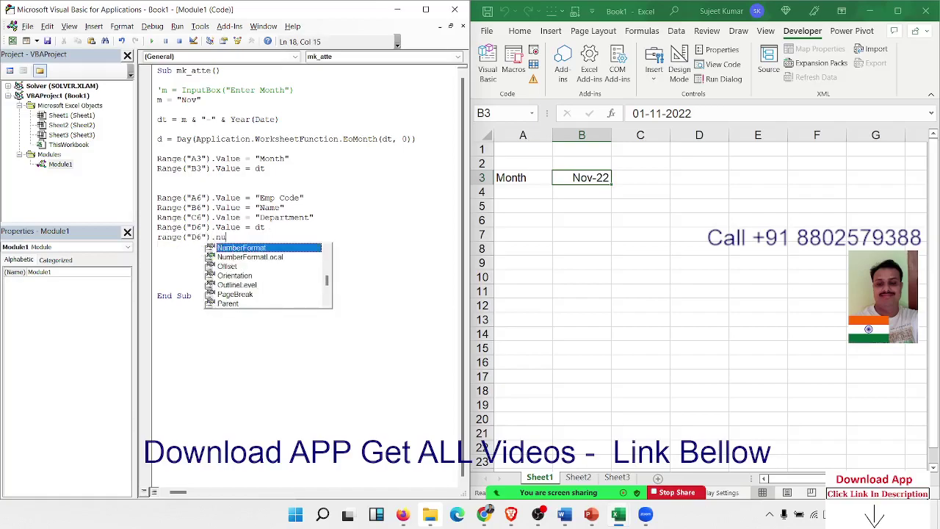
{"action": "key", "text": "Tab"}
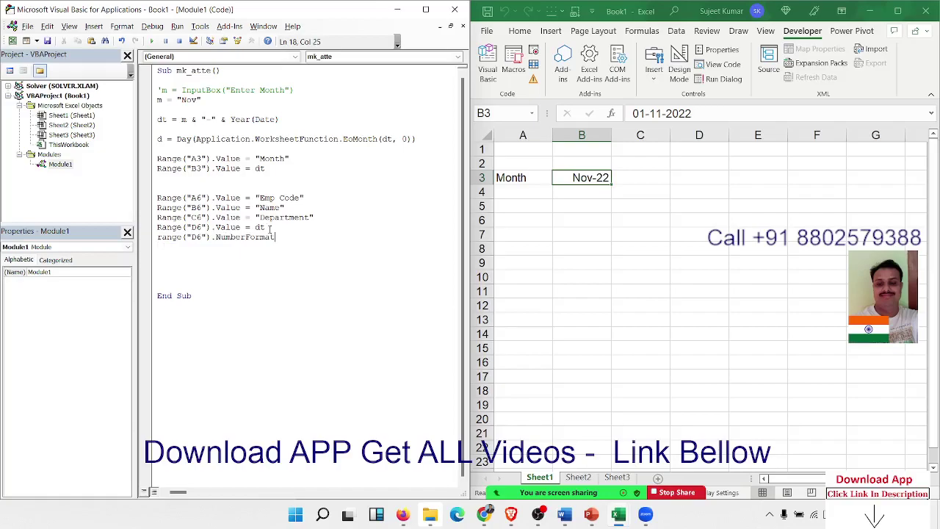
{"action": "type", "text": "=\"DD"}
{"action": "type", "text": "MMM "}
{"action": "type", "text": "YY\""}
{"action": "key", "text": "Return"}
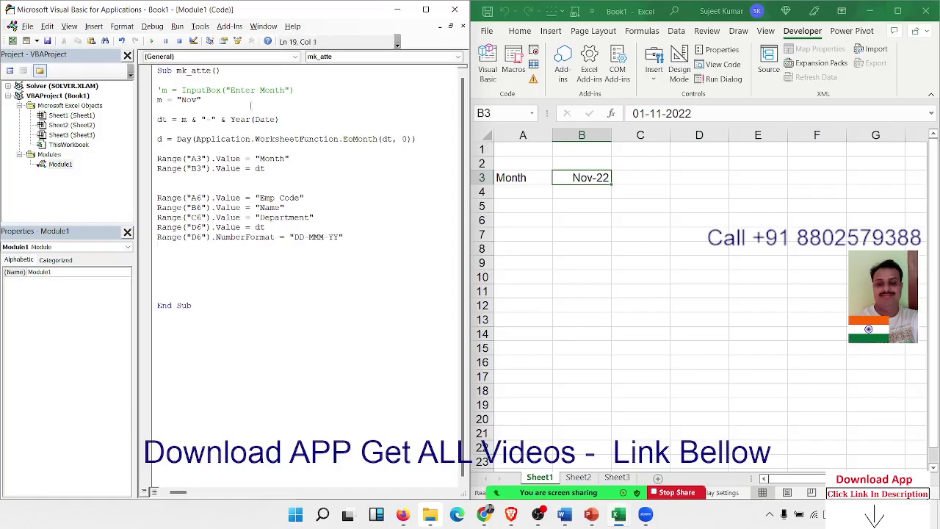
{"action": "left_click", "coordinate": [152, 41]}
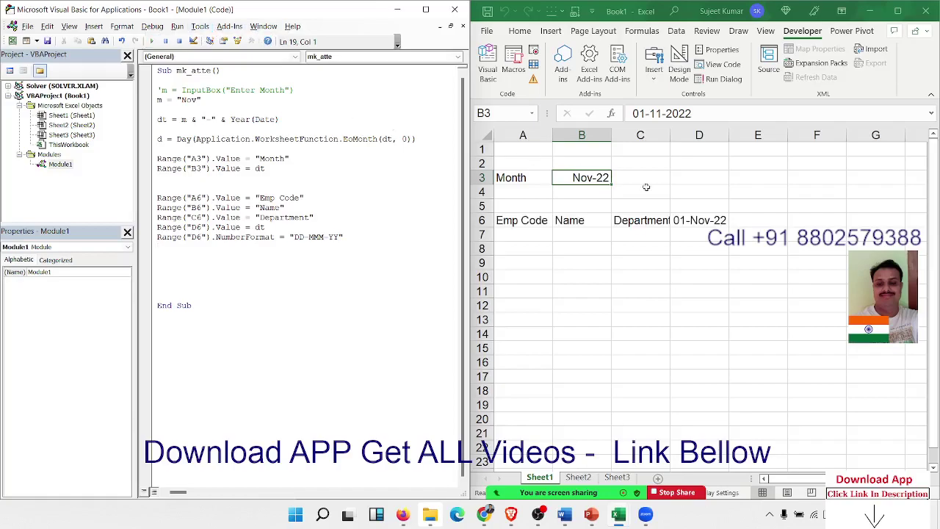
{"action": "left_click", "coordinate": [654, 224]}
{"action": "left_click", "coordinate": [703, 224]}
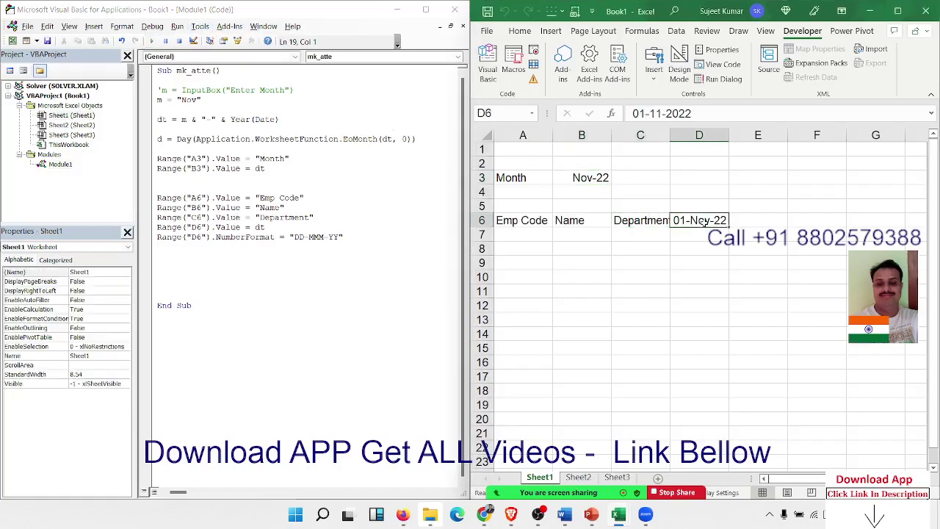
{"action": "left_click", "coordinate": [756, 219]}
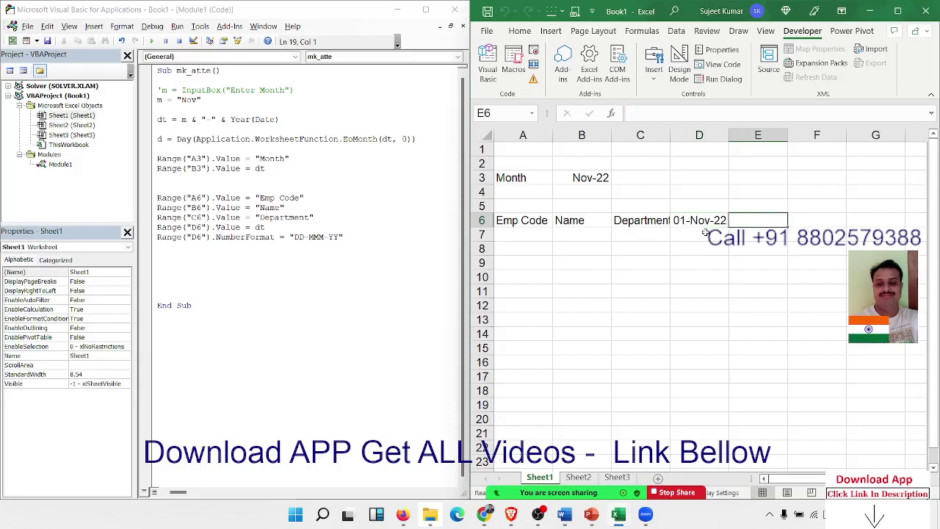
Add a line that writes the formula =d6+1 into E6.
{"action": "left_click", "coordinate": [218, 247]}
{"action": "type", "text": "ran"}
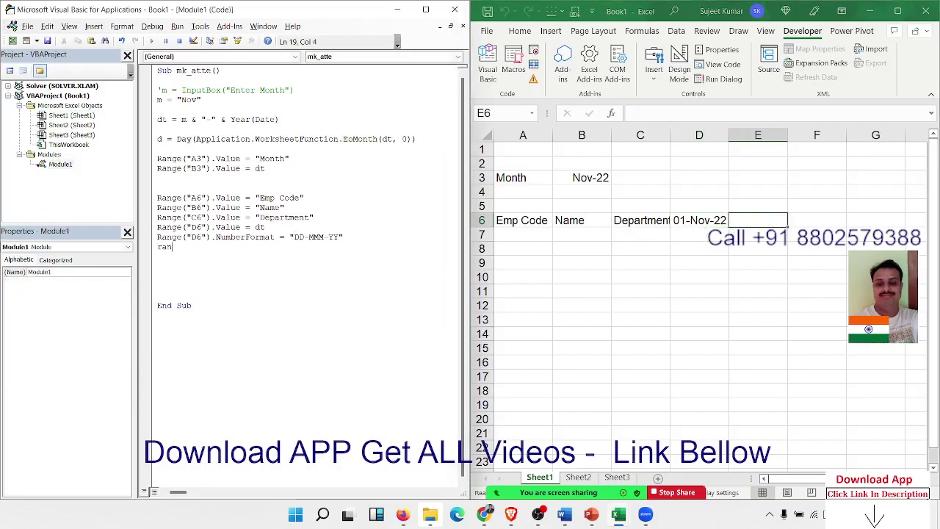
{"action": "type", "text": "ge("}
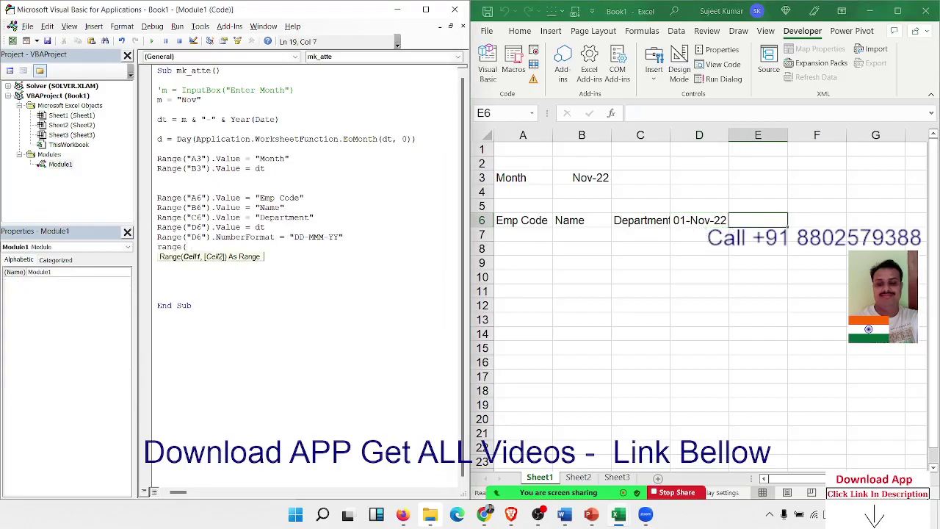
{"action": "type", "text": "\"E6"}
{"action": "type", "text": ").Value "}
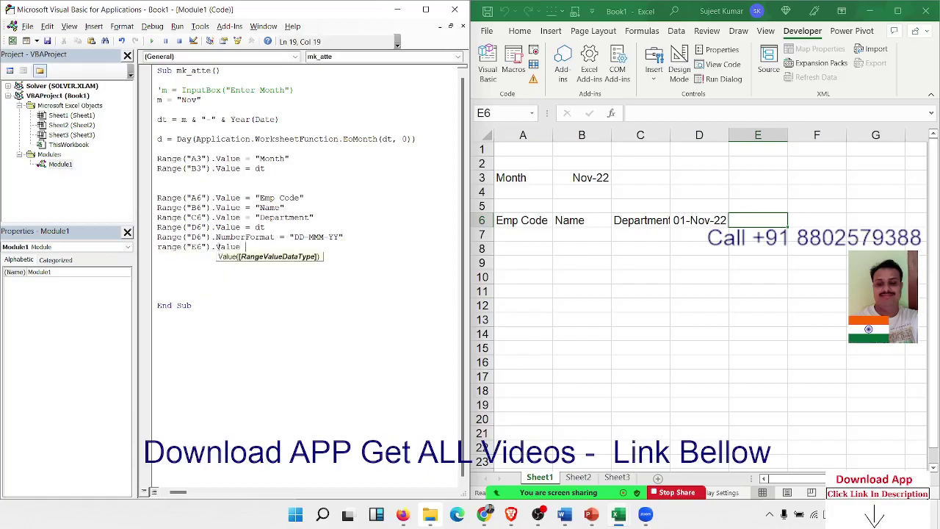
{"action": "type", "text": "=range"}
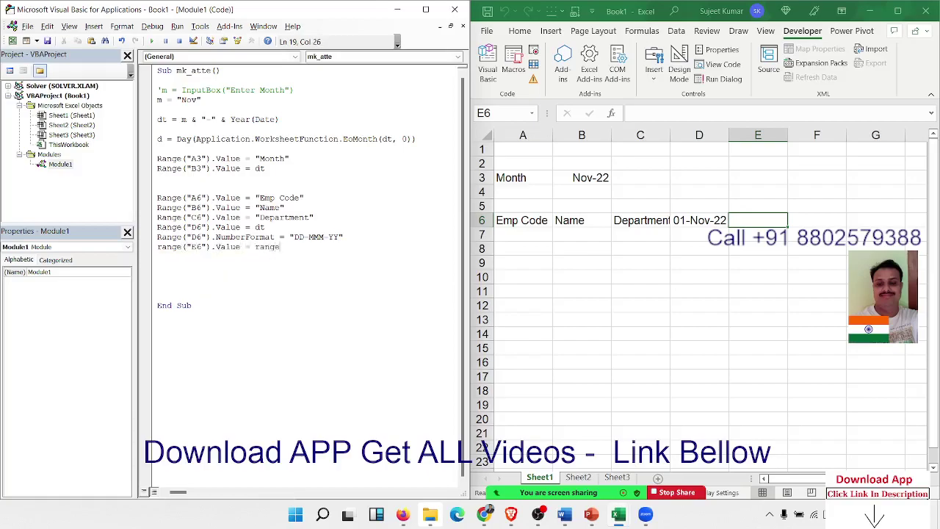
{"action": "type", "text": "("}
{"action": "key", "text": "BackSpace"}
{"action": "key", "text": "BackSpace"}
{"action": "key", "text": "BackSpace"}
{"action": "key", "text": "BackSpace"}
{"action": "key", "text": "BackSpace"}
{"action": "key", "text": "BackSpace"}
{"action": "type", "text": "\"="}
{"action": "type", "text": "d+"}
{"action": "key", "text": "Left"}
{"action": "type", "text": "6"}
{"action": "key", "text": "Right"}
{"action": "type", "text": "1\""}
{"action": "key", "text": "Return"}
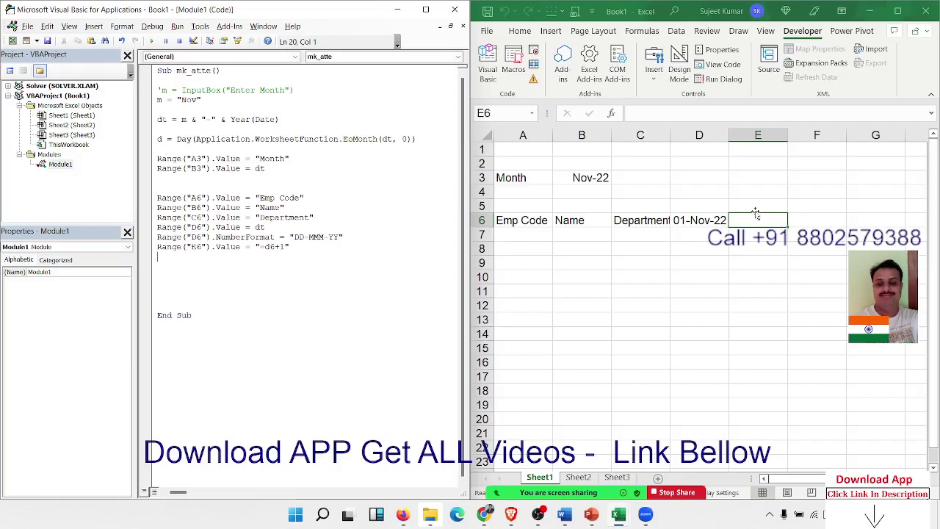
Start the line Range("E6", Range("E6").Offset(0, d - 2)).Fill so it fills the dates right.
{"action": "type", "text": "ran"}
{"action": "type", "text": "ge("}
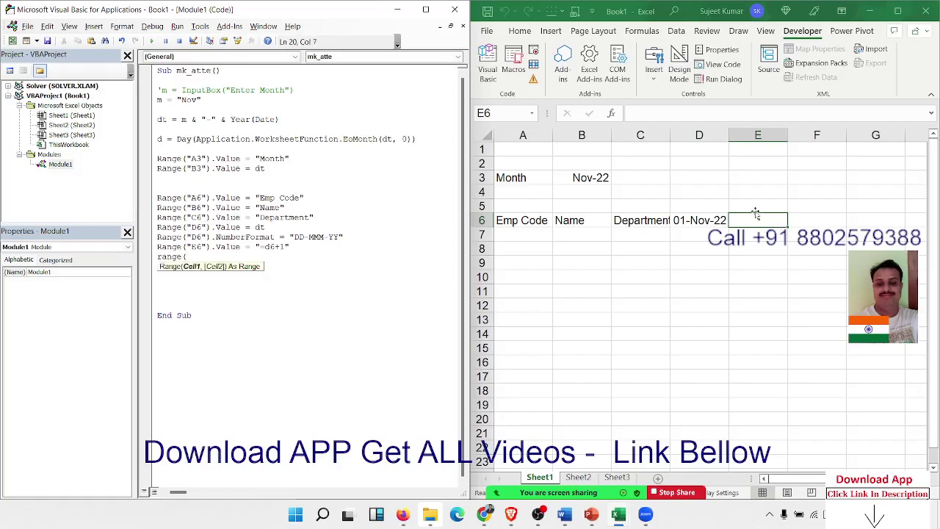
{"action": "type", "text": "\"D"}
{"action": "key", "text": "BackSpace"}
{"action": "type", "text": "E6"}
{"action": "type", "text": "\""}
{"action": "type", "text": ",ran"}
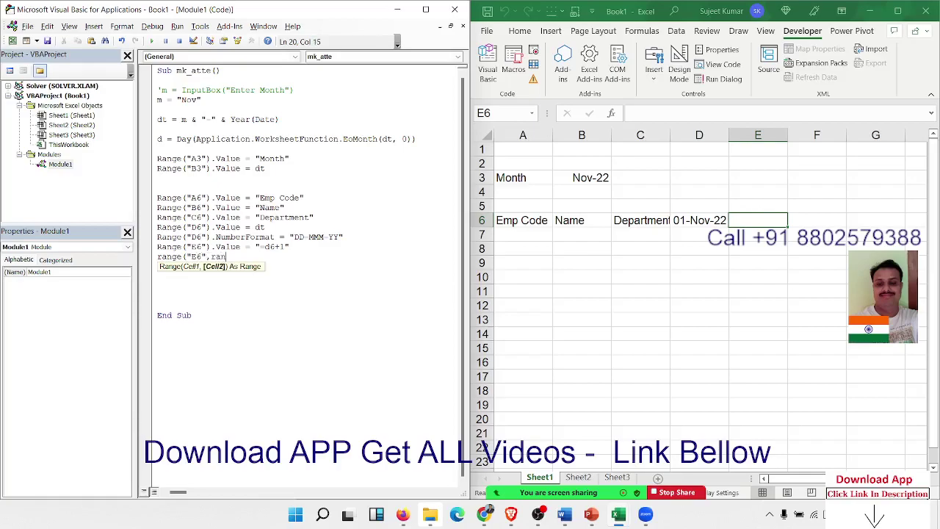
{"action": "type", "text": "ge(\""}
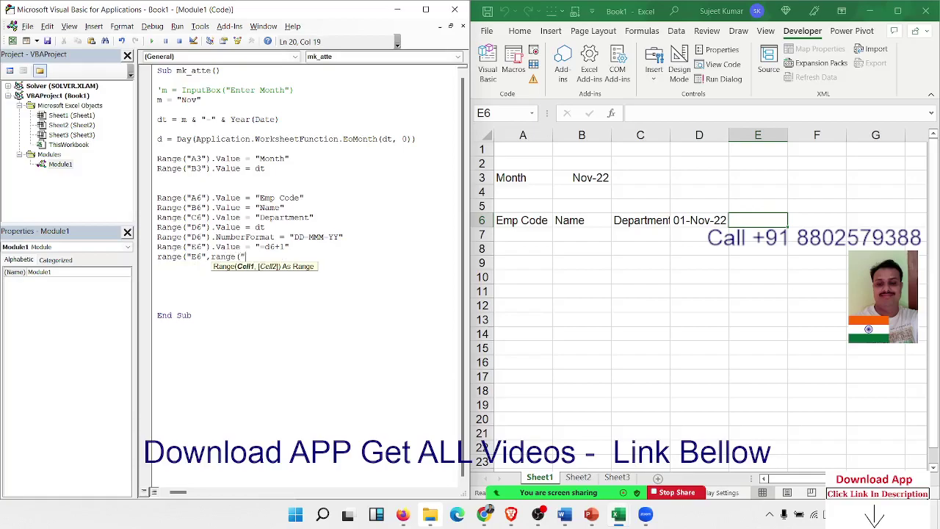
{"action": "type", "text": "E"}
{"action": "type", "text": "6"}
{"action": "type", "text": "\""}
{"action": "type", "text": ")."}
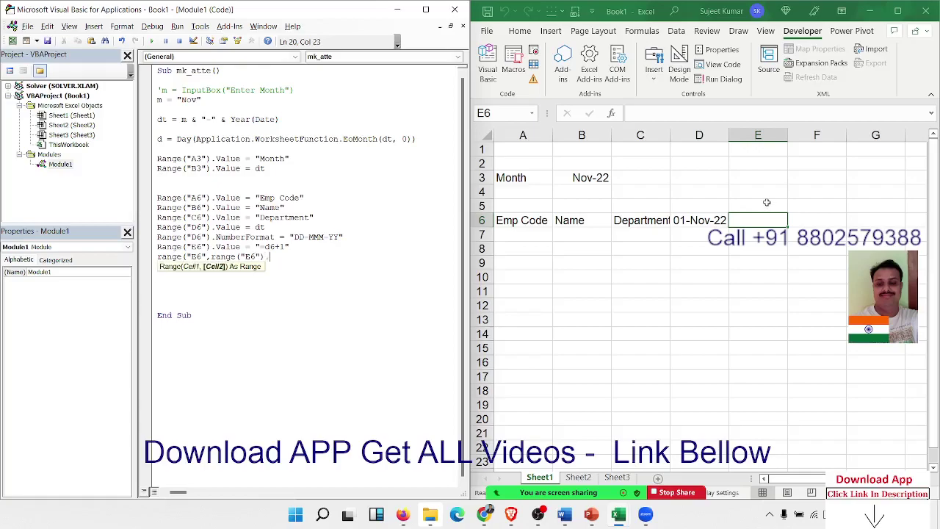
{"action": "type", "text": "Offset"}
{"action": "type", "text": "(0"}
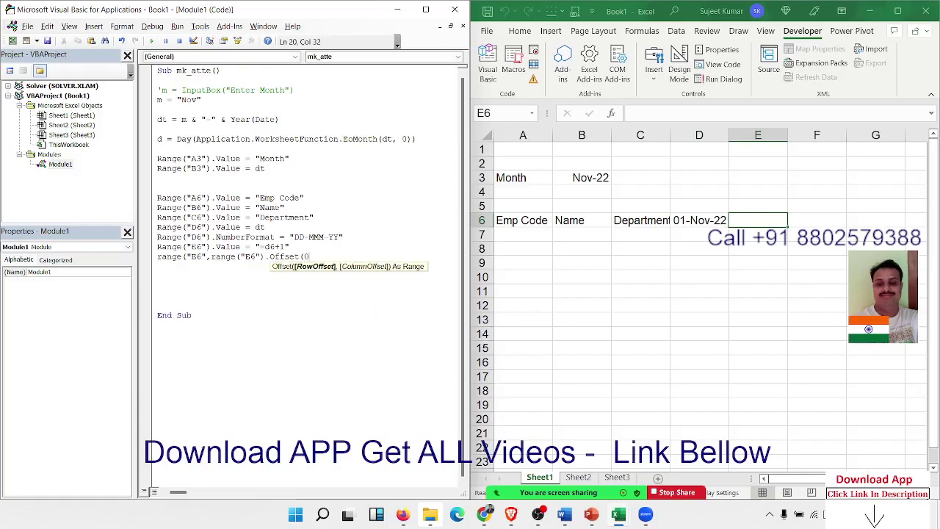
{"action": "type", "text": ","}
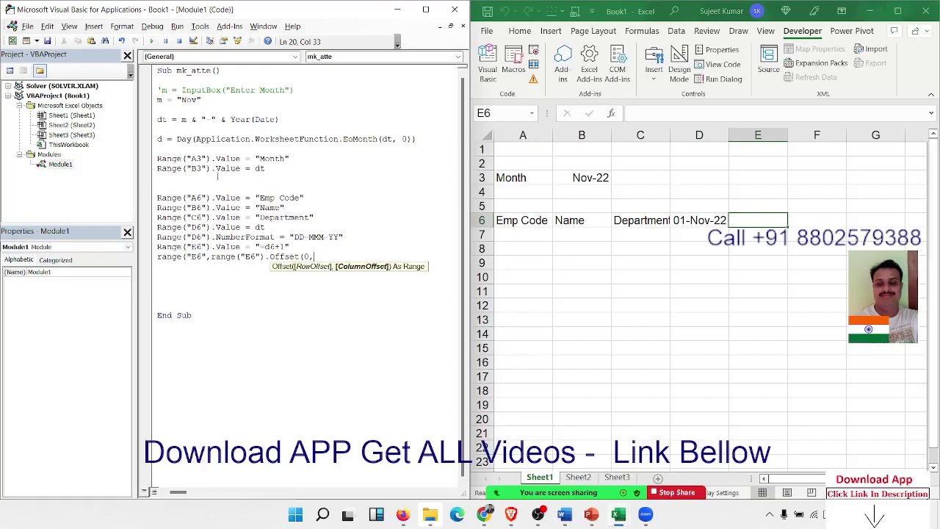
{"action": "type", "text": "d-"}
{"action": "type", "text": "2)"}
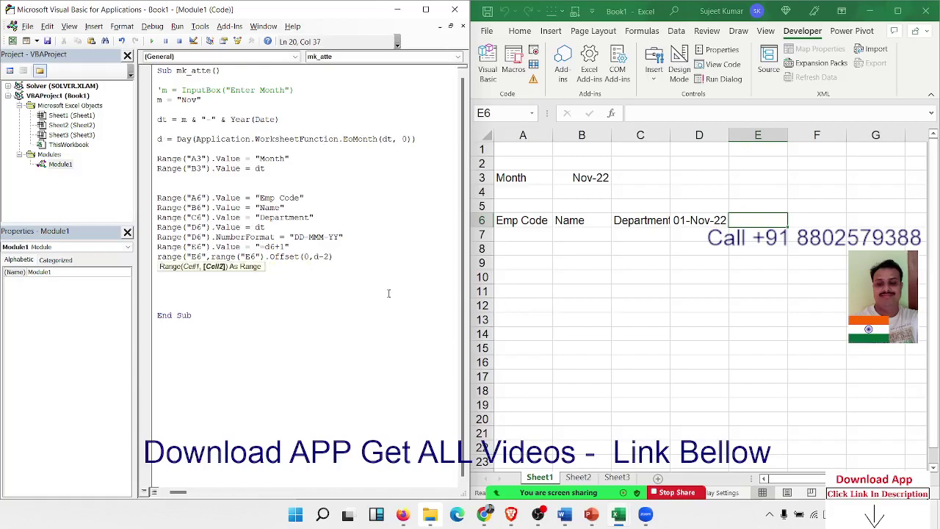
{"action": "type", "text": ").fil"}
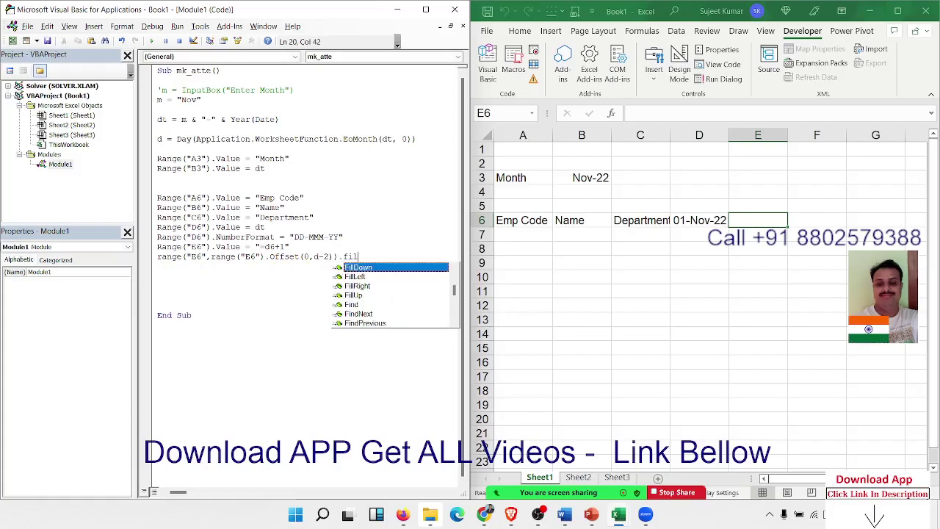
{"action": "key", "text": "Tab"}
{"action": "key", "text": "BackSpace"}
{"action": "key", "text": "BackSpace"}
{"action": "key", "text": "BackSpace"}
{"action": "key", "text": "BackSpace"}
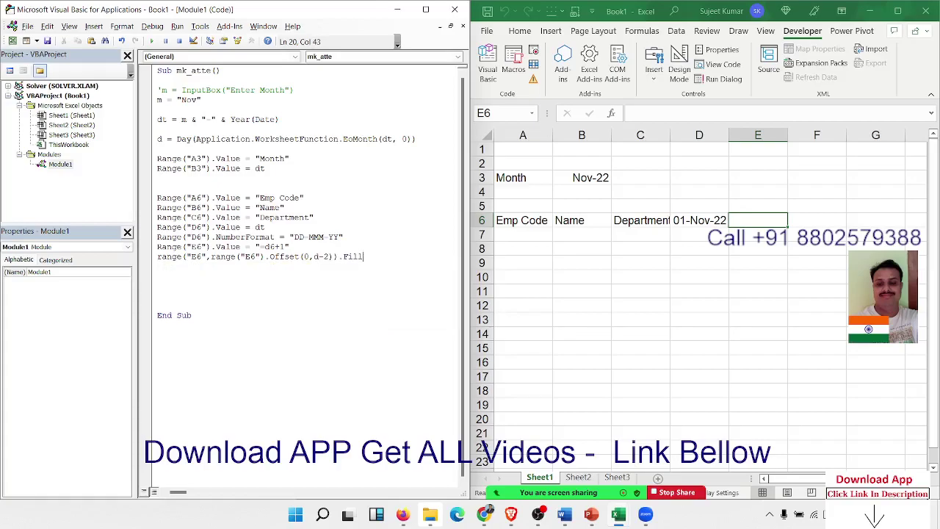
{"action": "type", "text": "le"}
{"action": "key", "text": "BackSpace"}
{"action": "key", "text": "BackSpace"}
Complete the FillRight line, run mk_atte, and confirm row 6 runs 01-Nov-22 to 30-Nov-22.
{"action": "type", "text": "r"}
{"action": "type", "text": "ight"}
{"action": "left_click", "coordinate": [368, 294]}
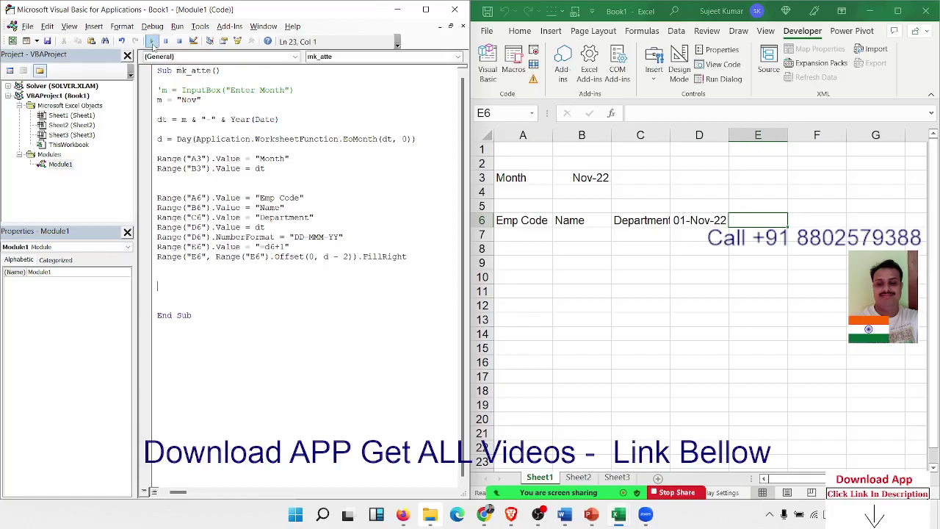
{"action": "left_click", "coordinate": [152, 42]}
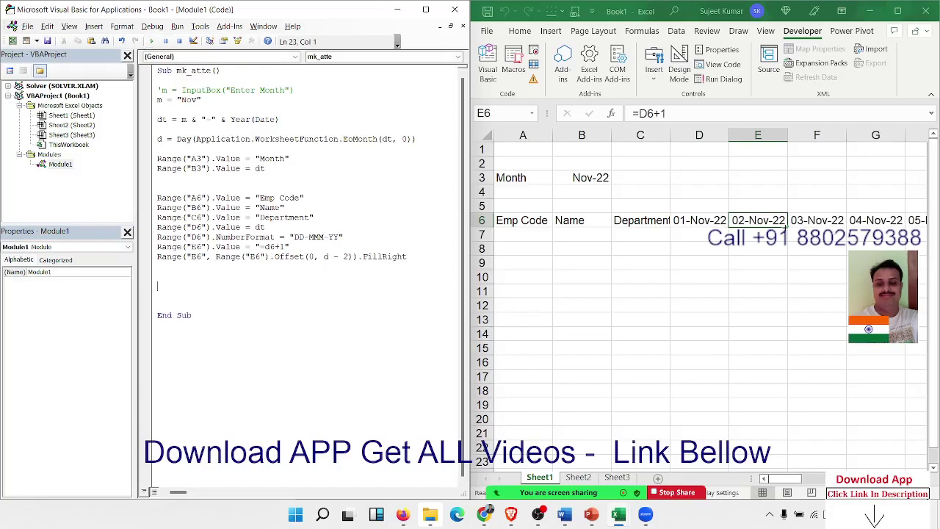
{"action": "left_click", "coordinate": [815, 220]}
{"action": "key", "text": "Right"}
{"action": "key", "text": "Right"}
{"action": "key", "text": "Right"}
{"action": "key", "text": "Right"}
{"action": "key", "text": "Right"}
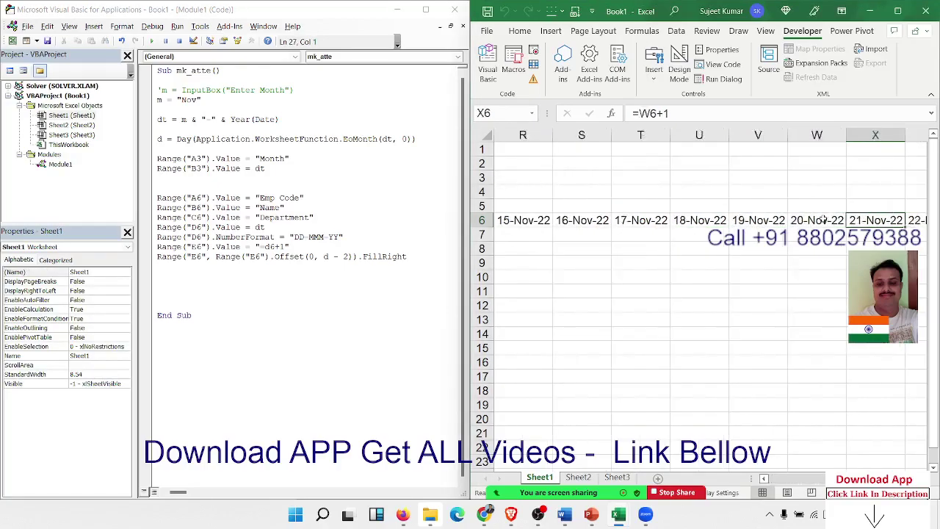
{"action": "key", "text": "Right"}
{"action": "key", "text": "Right"}
{"action": "key", "text": "Right"}
{"action": "key", "text": "Left"}
{"action": "key", "text": "Left"}
{"action": "key", "text": "Left"}
{"action": "key", "text": "Left"}
{"action": "key", "text": "Left"}
{"action": "key", "text": "Left"}
{"action": "key", "text": "Left"}
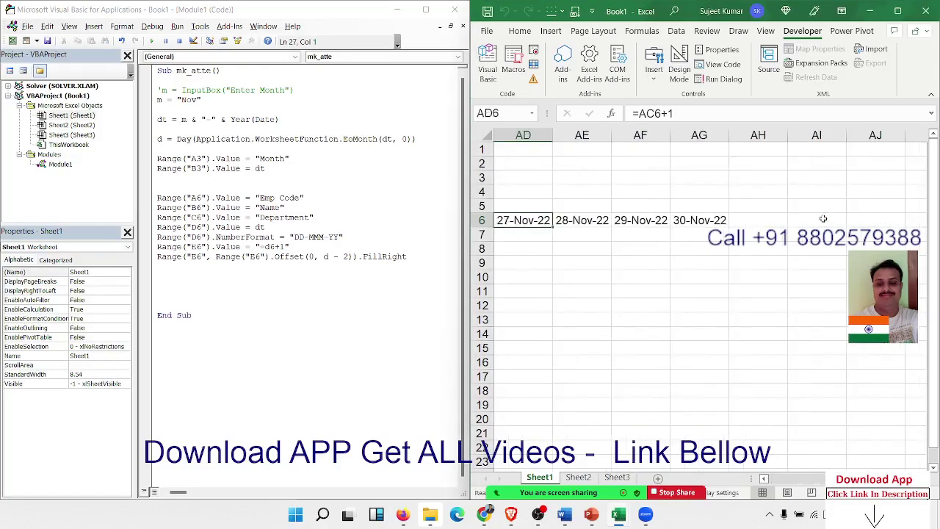
{"action": "key", "text": "Right"}
{"action": "key", "text": "Right"}
{"action": "key", "text": "Right"}
{"action": "key", "text": "Left"}
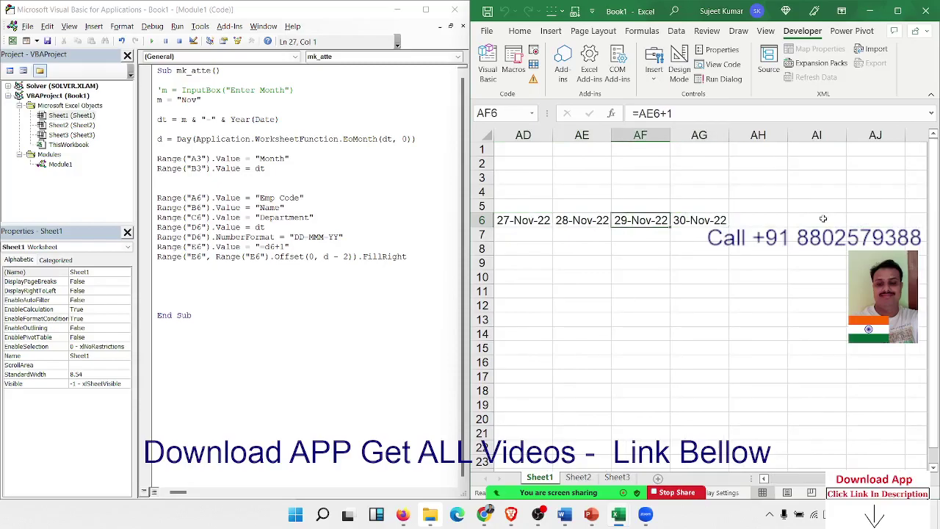
{"action": "key", "text": "Left"}
{"action": "key", "text": "Left"}
{"action": "key", "text": "Left"}
{"action": "key", "text": "Left"}
{"action": "key", "text": "Left"}
{"action": "key", "text": "Left"}
{"action": "key", "text": "Left"}
{"action": "key", "text": "Left"}
{"action": "key", "text": "Left"}
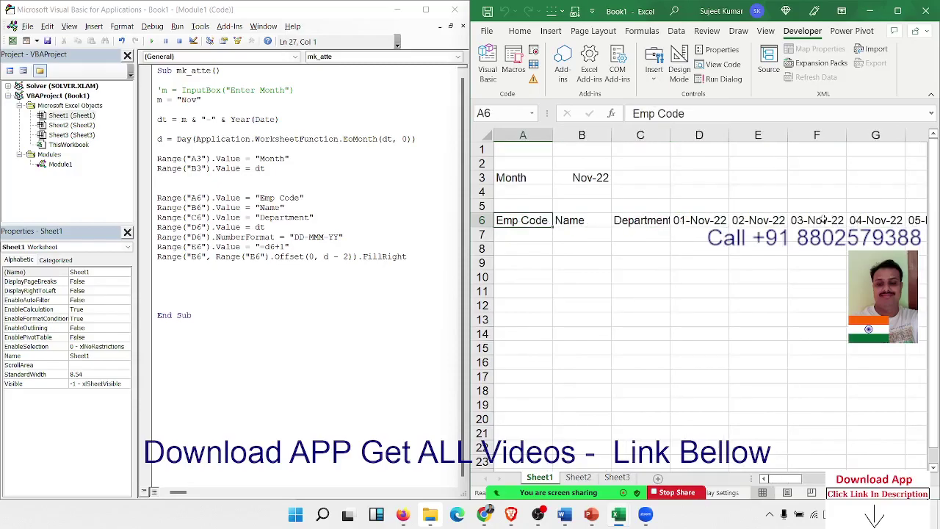
Highlight the day-count line and the d - 2 offset, illustrating with the first date cells.
{"action": "left_click", "coordinate": [418, 130]}
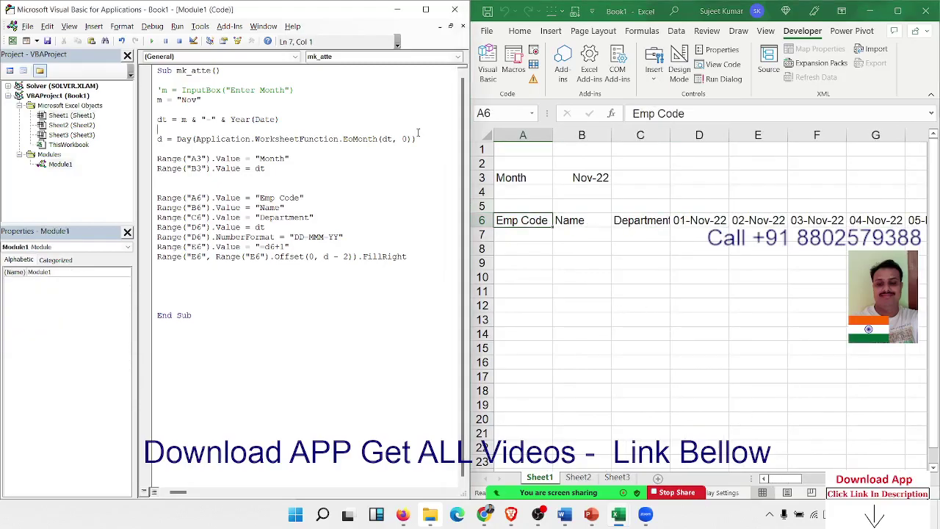
{"action": "left_click_drag", "start_coordinate": [416, 139], "coordinate": [156, 138]}
{"action": "left_click", "coordinate": [300, 255]}
{"action": "double_click", "coordinate": [294, 257]}
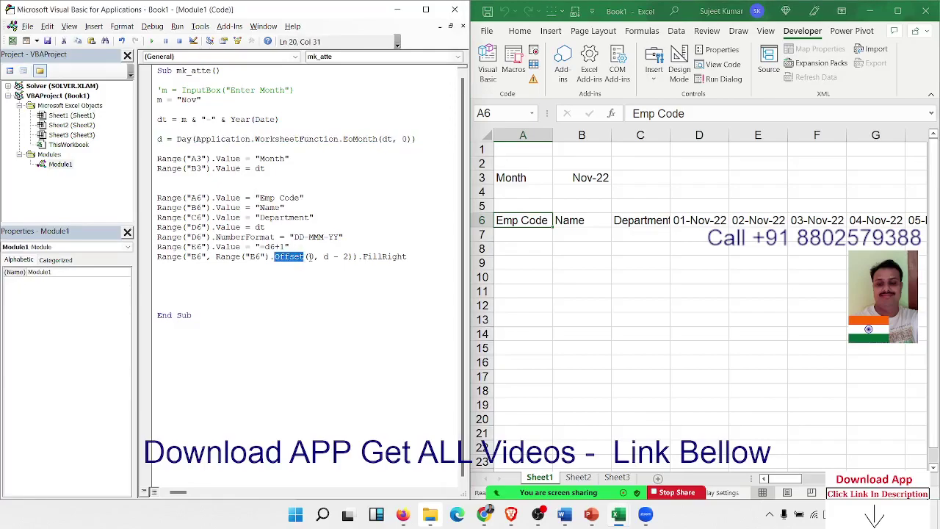
{"action": "double_click", "coordinate": [325, 257]}
{"action": "left_click", "coordinate": [321, 257]}
{"action": "left_click_drag", "start_coordinate": [323, 256], "coordinate": [349, 256]}
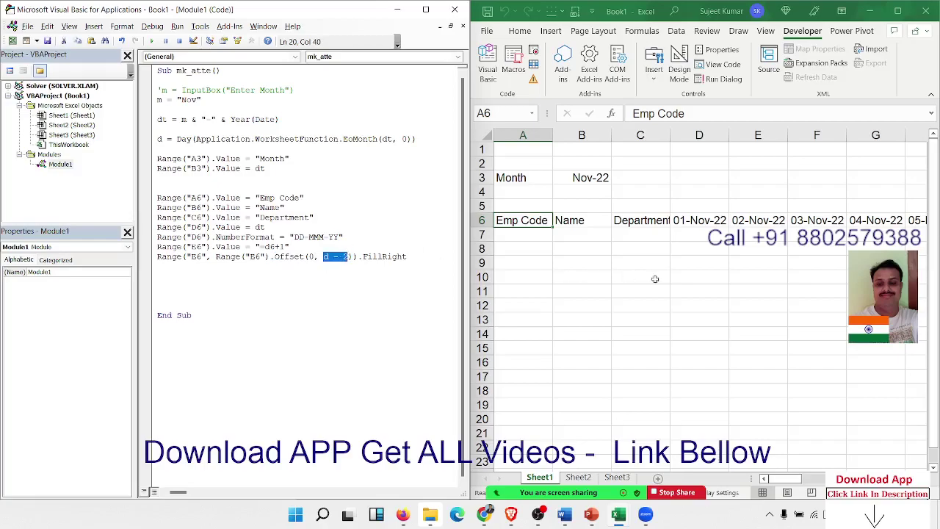
{"action": "left_click_drag", "start_coordinate": [698, 229], "coordinate": [738, 224]}
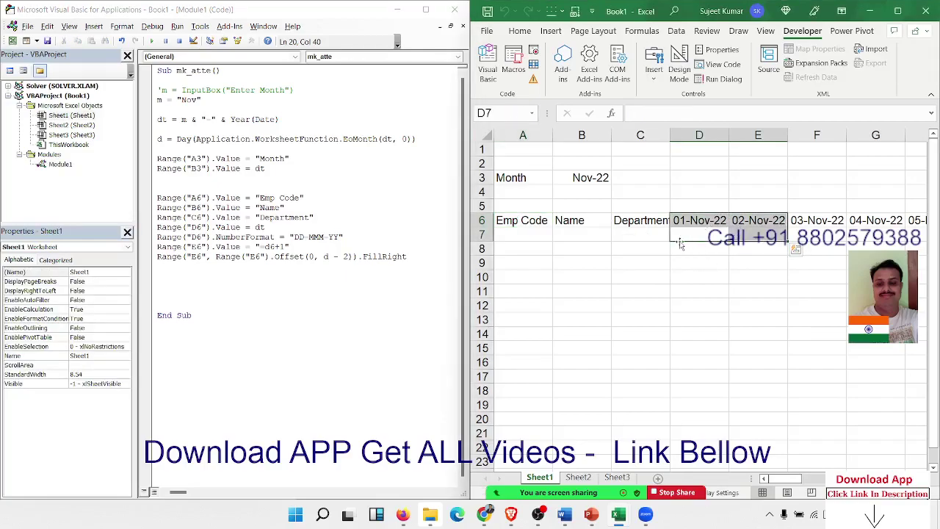
{"action": "left_click", "coordinate": [646, 236]}
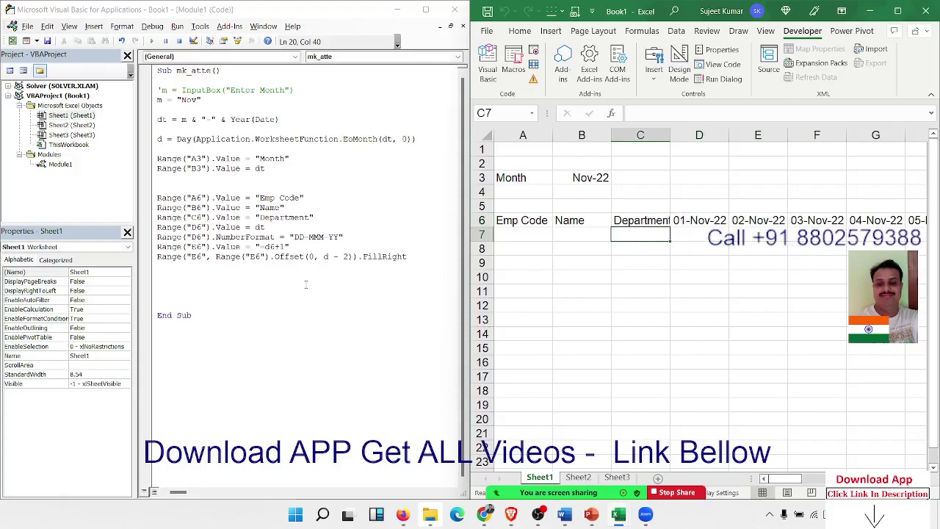
{"action": "left_click", "coordinate": [220, 285]}
Add Range("D5").Value = "=Text(d6,""DDD"")" and run the macro so D5 shows Tue.
{"action": "left_click", "coordinate": [677, 205]}
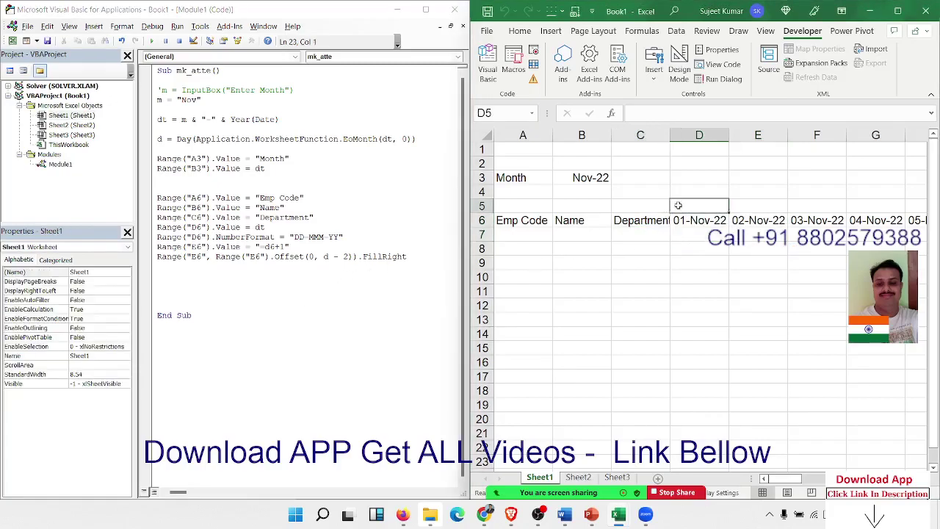
{"action": "left_click", "coordinate": [175, 269]}
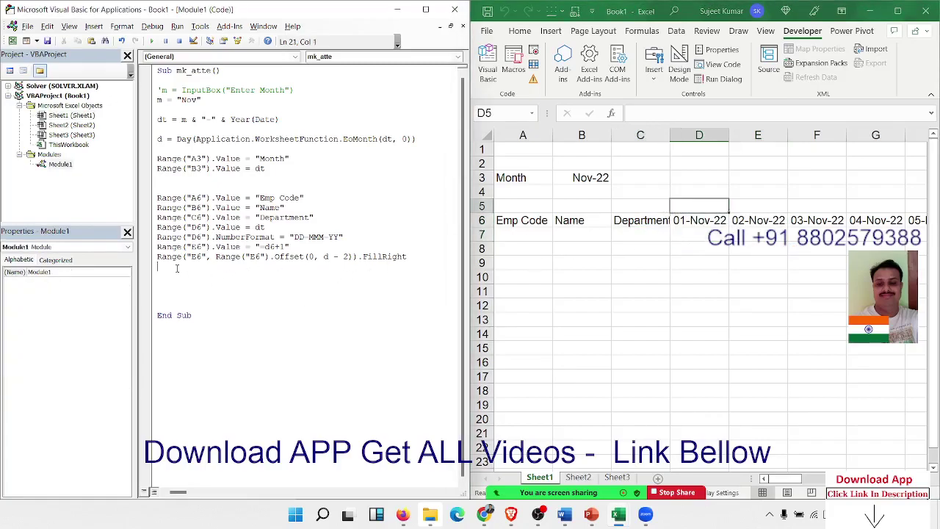
{"action": "type", "text": "r"}
{"action": "type", "text": "ange("}
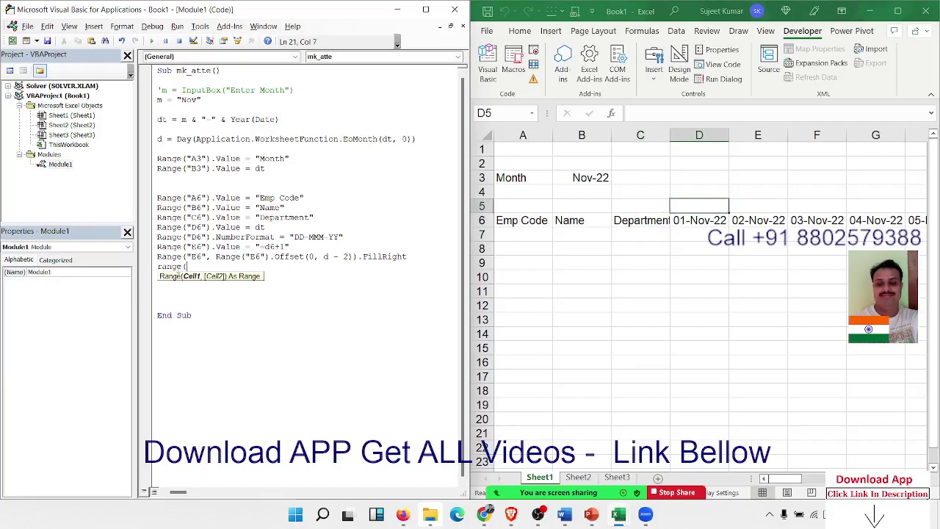
{"action": "type", "text": "D\""}
{"action": "key", "text": "BackSpace"}
{"action": "key", "text": "BackSpace"}
{"action": "type", "text": "\"D5\")"}
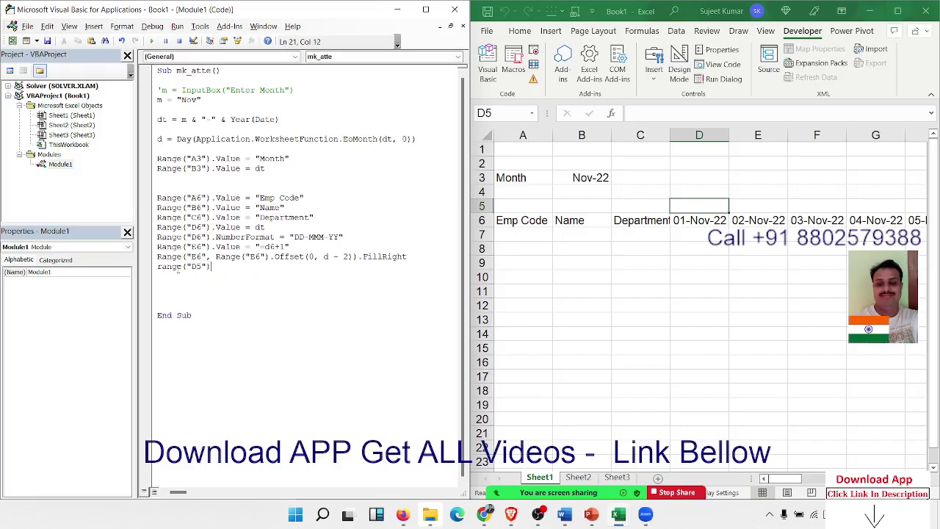
{"action": "type", "text": ".v"}
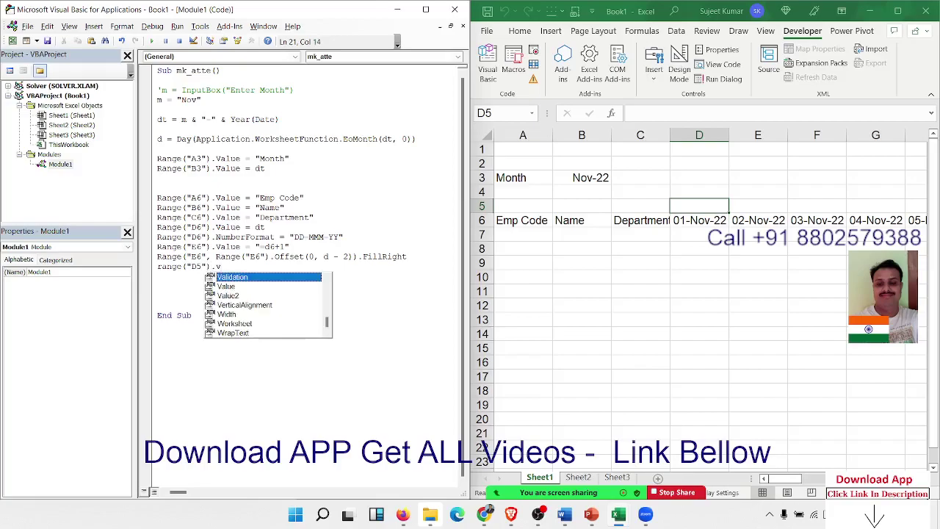
{"action": "type", "text": "alu"}
{"action": "key", "text": "Tab"}
{"action": "type", "text": "="}
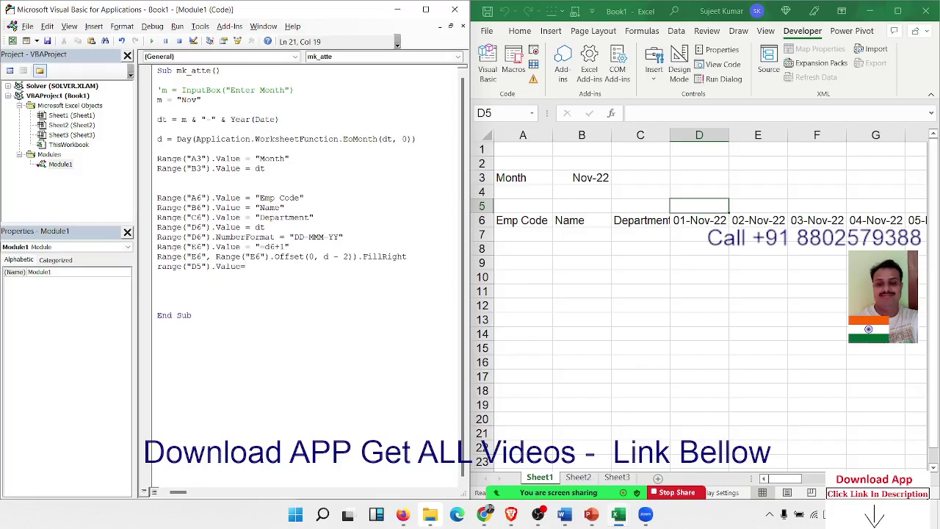
{"action": "type", "text": "\""}
{"action": "type", "text": "="}
{"action": "type", "text": "Tes"}
{"action": "key", "text": "BackSpace"}
{"action": "type", "text": "x"}
{"action": "type", "text": "t"}
{"action": "type", "text": "("}
{"action": "type", "text": "d6"}
{"action": "type", "text": "\""}
{"action": "type", "text": "\""}
{"action": "type", "text": "MM"}
{"action": "type", "text": "M"}
{"action": "key", "text": "BackSpace"}
{"action": "key", "text": "BackSpace"}
{"action": "type", "text": "DDD"}
{"action": "type", "text": "\"\")"}
{"action": "type", "text": "\""}
{"action": "left_click", "coordinate": [186, 290]}
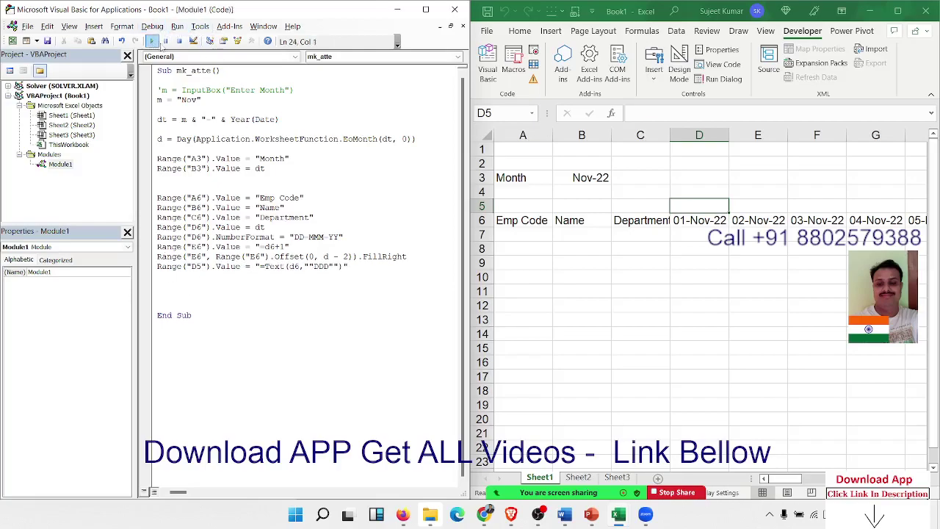
{"action": "left_click", "coordinate": [152, 42]}
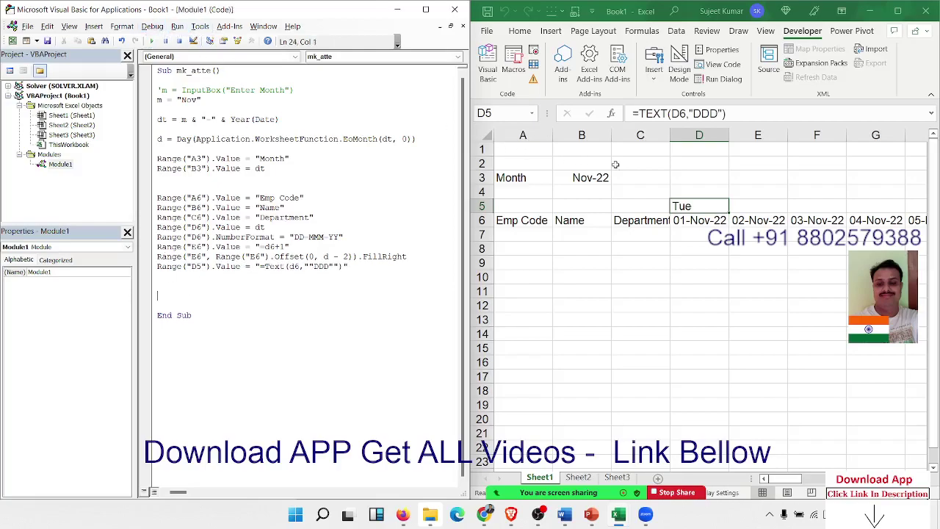
Check the D5 weekday formula and duplicate the date FillRight line below it.
{"action": "left_click", "coordinate": [756, 203]}
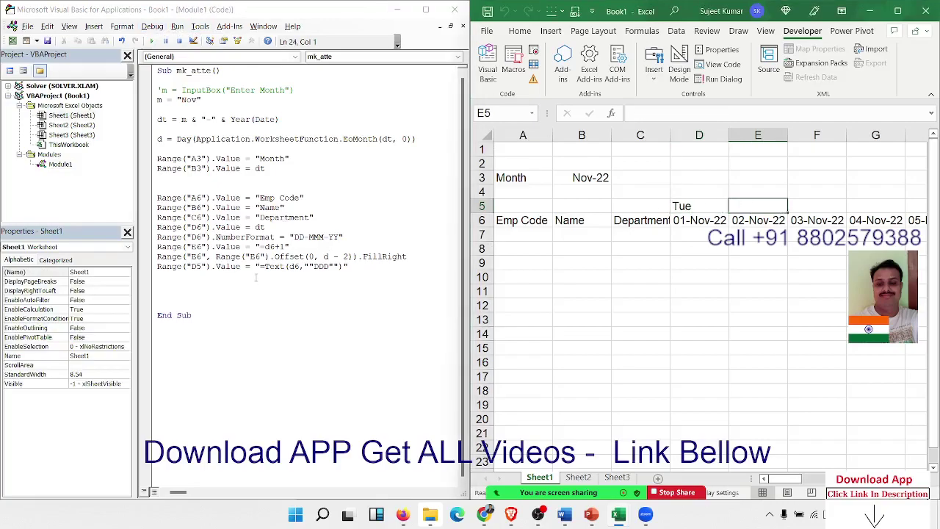
{"action": "left_click", "coordinate": [688, 201]}
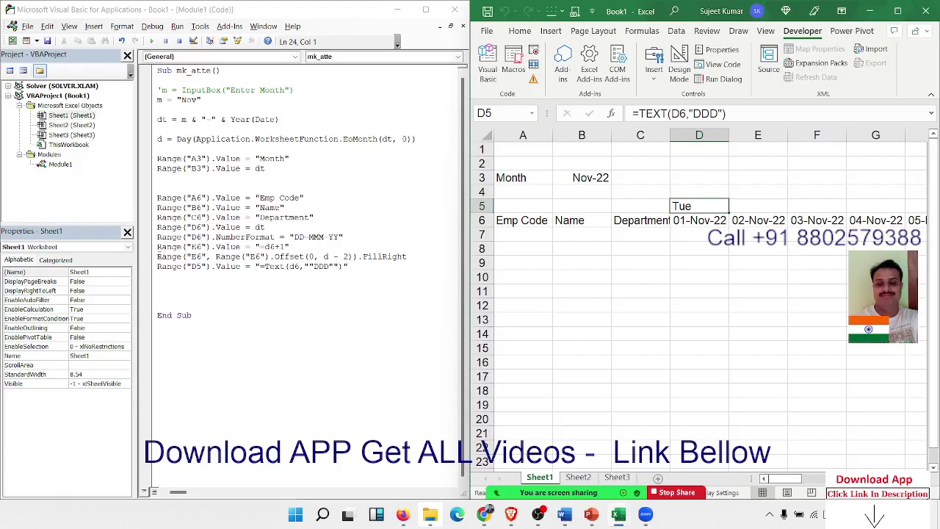
{"action": "left_click_drag", "start_coordinate": [157, 256], "coordinate": [422, 255]}
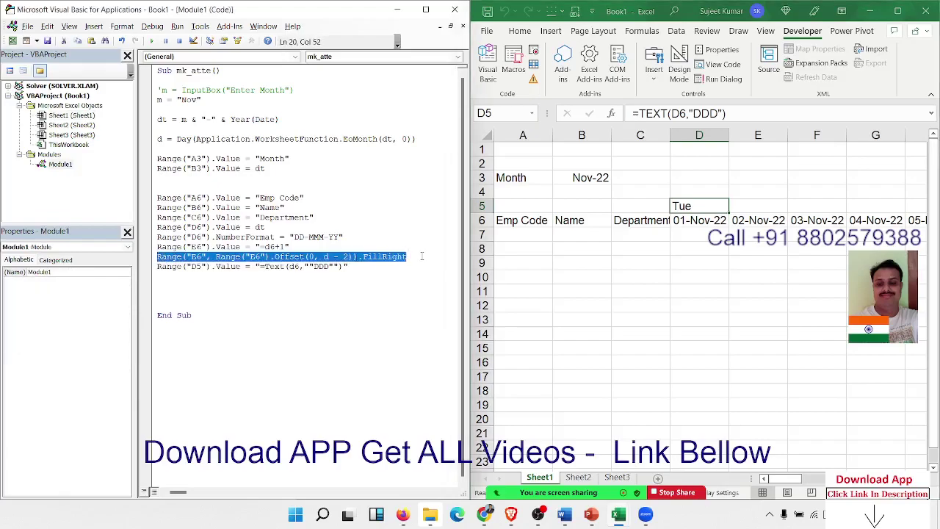
{"action": "key", "text": "ctrl+c"}
{"action": "left_click", "coordinate": [193, 277]}
{"action": "key", "text": "ctrl+v"}
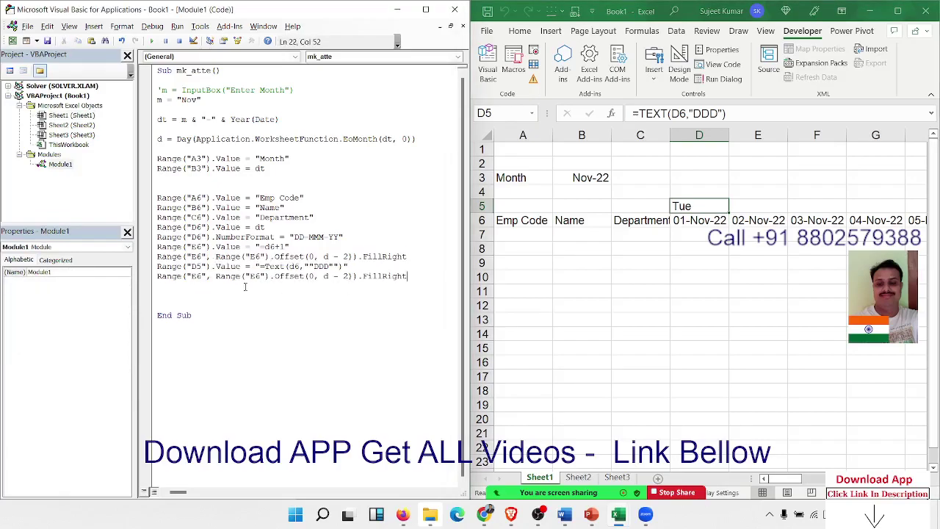
Edit the copy to Range("D5", Range("d5").Offset(0, d - 1)).FillRight.
{"action": "left_click", "coordinate": [205, 277]}
{"action": "key", "text": "Left"}
{"action": "key", "text": "BackSpace"}
{"action": "type", "text": "D"}
{"action": "key", "text": "Delete"}
{"action": "type", "text": "5"}
{"action": "left_click", "coordinate": [260, 276]}
{"action": "key", "text": "BackSpace"}
{"action": "key", "text": "BackSpace"}
{"action": "type", "text": "d5"}
{"action": "key", "text": "Right"}
{"action": "key", "text": "Right"}
{"action": "key", "text": "Right"}
{"action": "key", "text": "Delete"}
{"action": "key", "text": "Delete"}
{"action": "key", "text": "Delete"}
{"action": "type", "text": "-1"}
Run the macro and check the weekday row spans the whole month of dates.
{"action": "left_click", "coordinate": [247, 296]}
{"action": "left_click", "coordinate": [152, 41]}
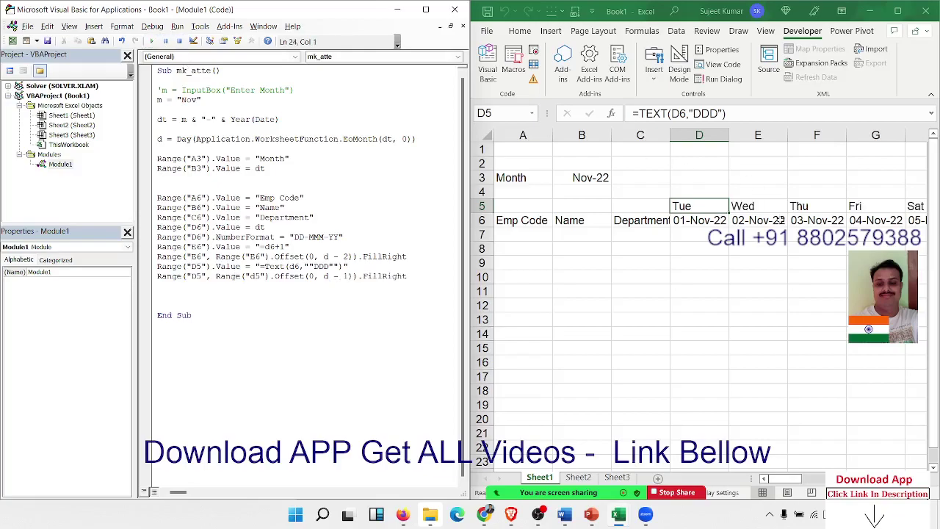
{"action": "left_click", "coordinate": [780, 220]}
{"action": "key", "text": "ctrl+Right"}
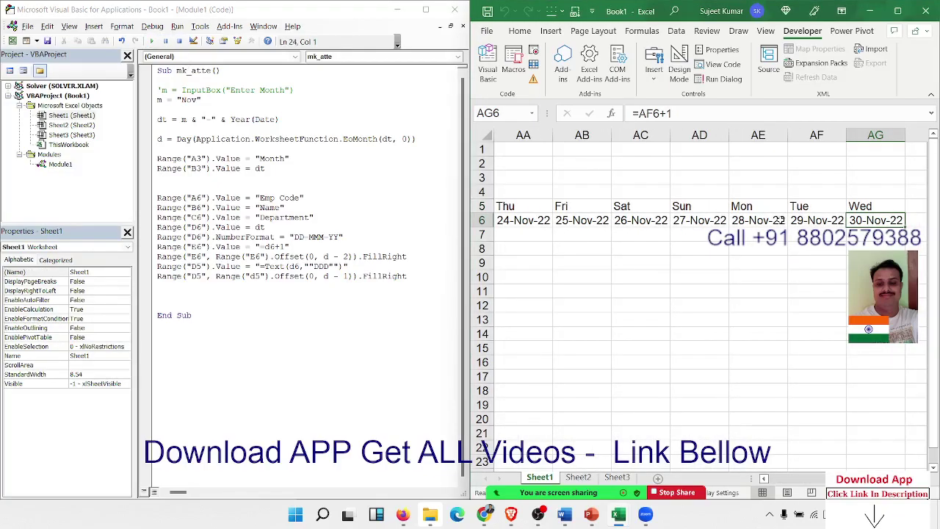
{"action": "key", "text": "ctrl+Left"}
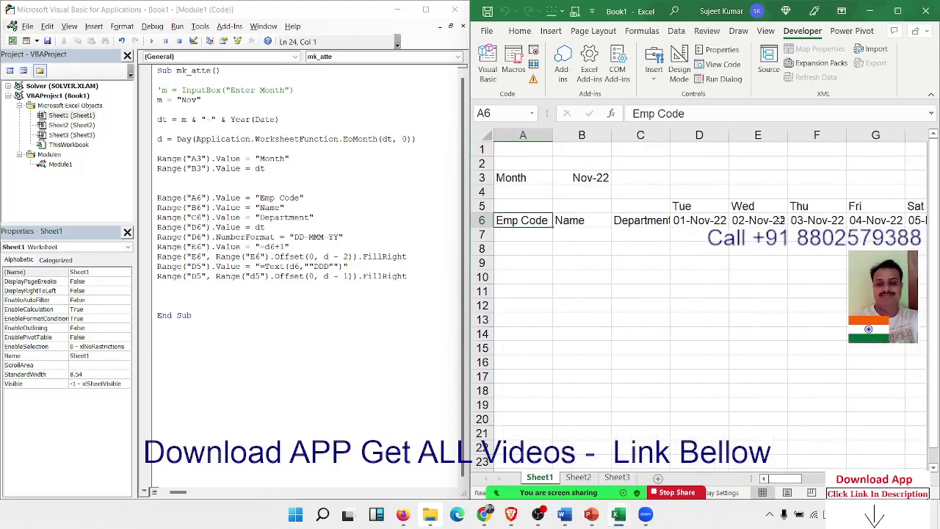
Duplicate the weekday FillRight line onto a new line before End Sub.
{"action": "left_click", "coordinate": [523, 205]}
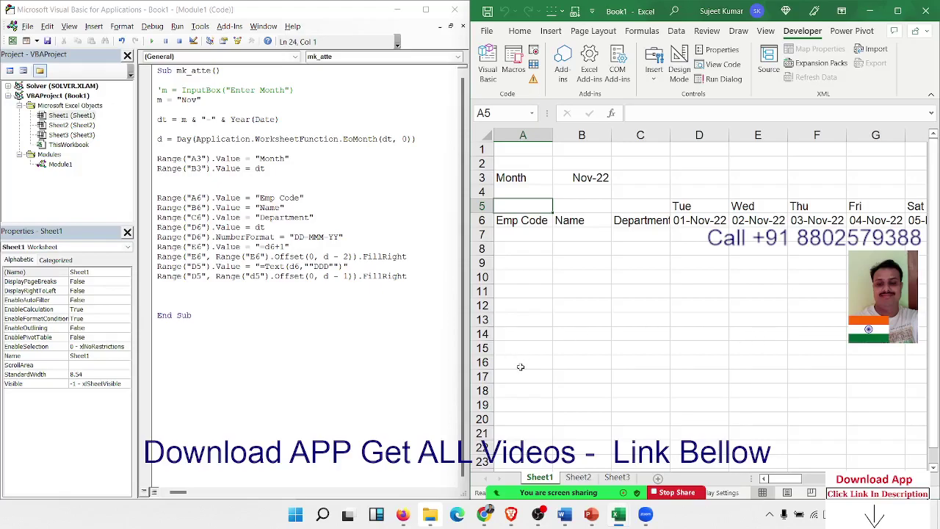
{"action": "left_click", "coordinate": [213, 292]}
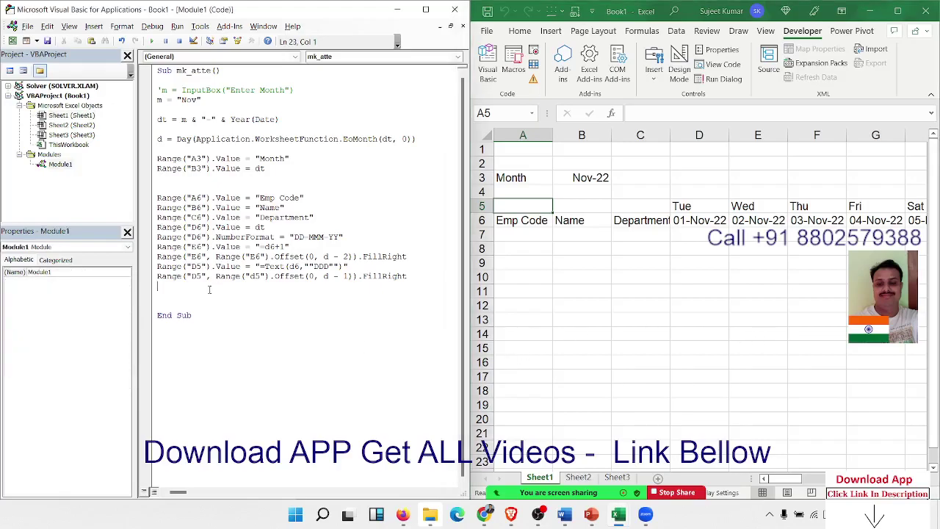
{"action": "key", "text": "Return"}
{"action": "left_click", "coordinate": [157, 275]}
{"action": "key", "text": "shift+Down"}
{"action": "key", "text": "ctrl+c"}
{"action": "key", "text": "Down"}
{"action": "key", "text": "ctrl+v"}
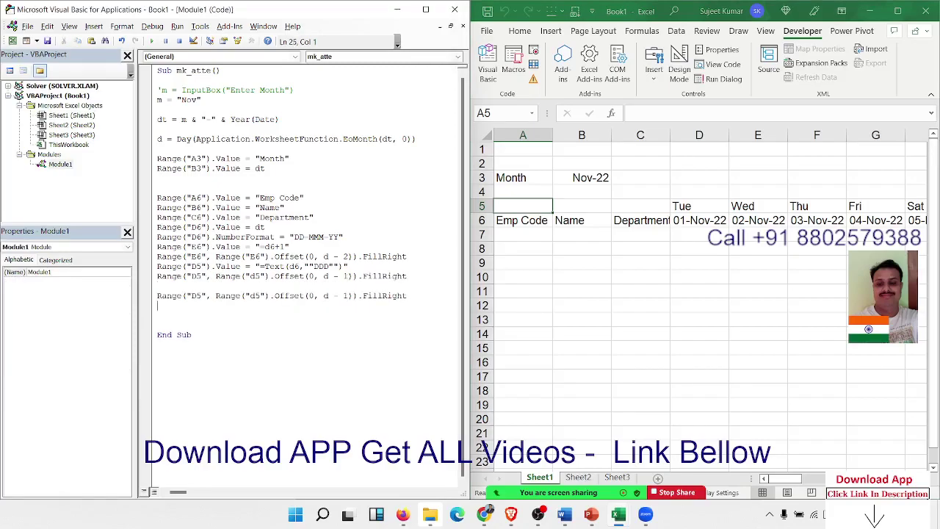
Change the copied line's start cell from D5 to A5.
{"action": "left_click", "coordinate": [196, 295]}
{"action": "key", "text": "BackSpace"}
{"action": "type", "text": "S"}
{"action": "key", "text": "BackSpace"}
{"action": "type", "text": "A"}
{"action": "left_click", "coordinate": [252, 295]}
Replace FillRight with .Borders.LineStyle = 1 and run the macro.
{"action": "double_click", "coordinate": [393, 295]}
{"action": "key", "text": "BackSpace"}
{"action": "type", "text": ".fi"}
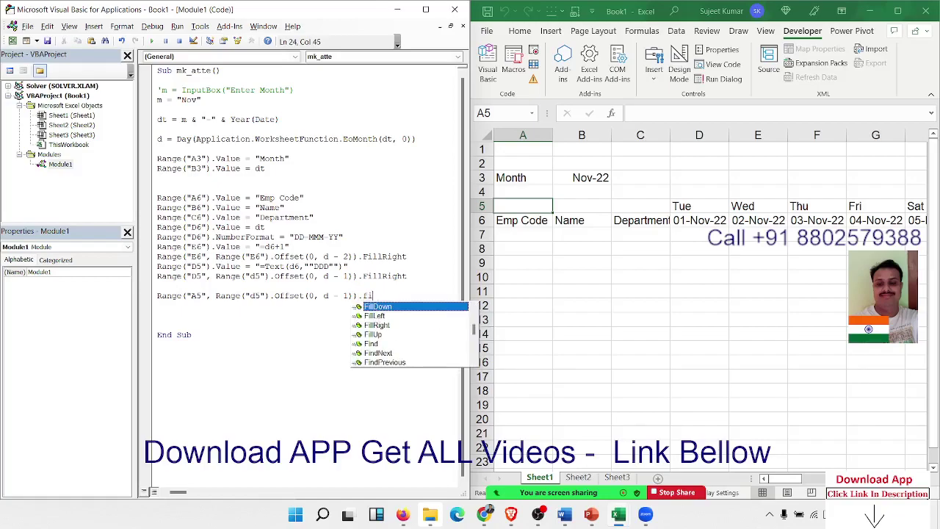
{"action": "key", "text": "BackSpace"}
{"action": "key", "text": "BackSpace"}
{"action": "type", "text": "bo"}
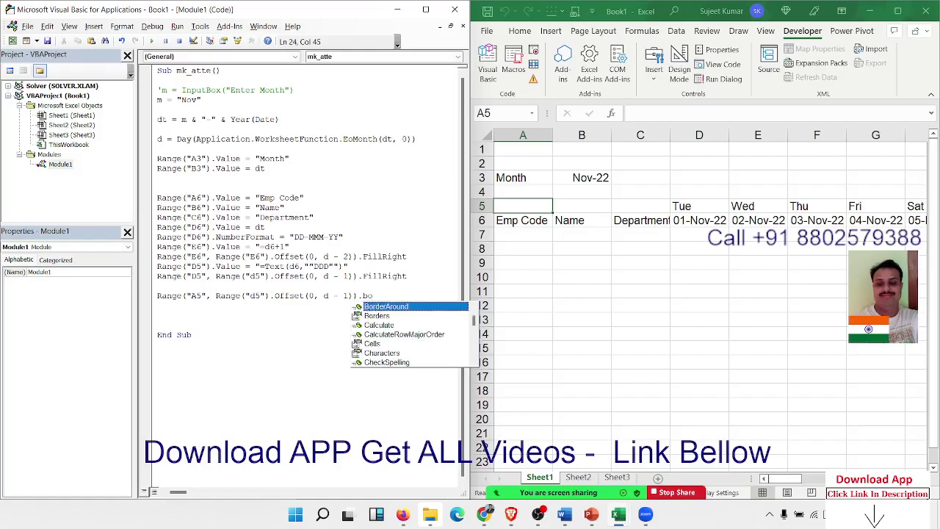
{"action": "key", "text": "Down"}
{"action": "key", "text": "Tab"}
{"action": "type", "text": "."}
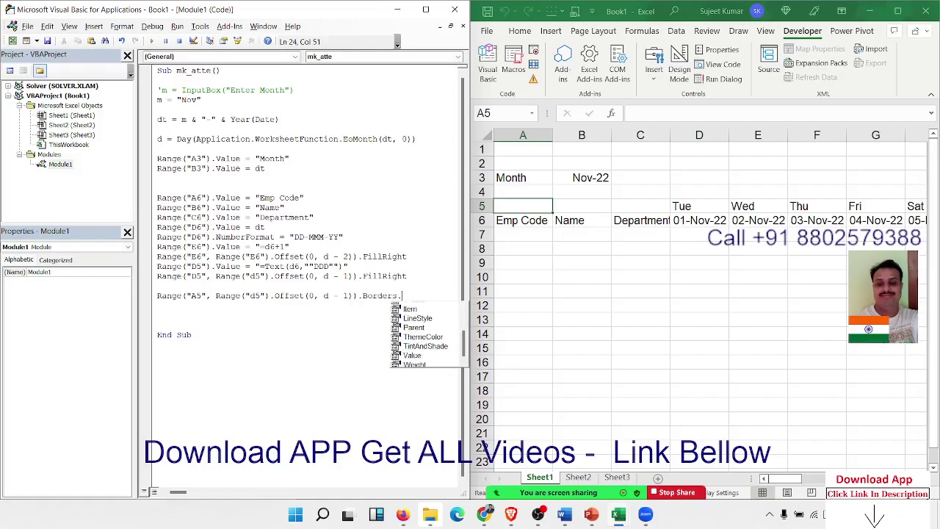
{"action": "type", "text": "li"}
{"action": "key", "text": "Tab"}
{"action": "type", "text": "="}
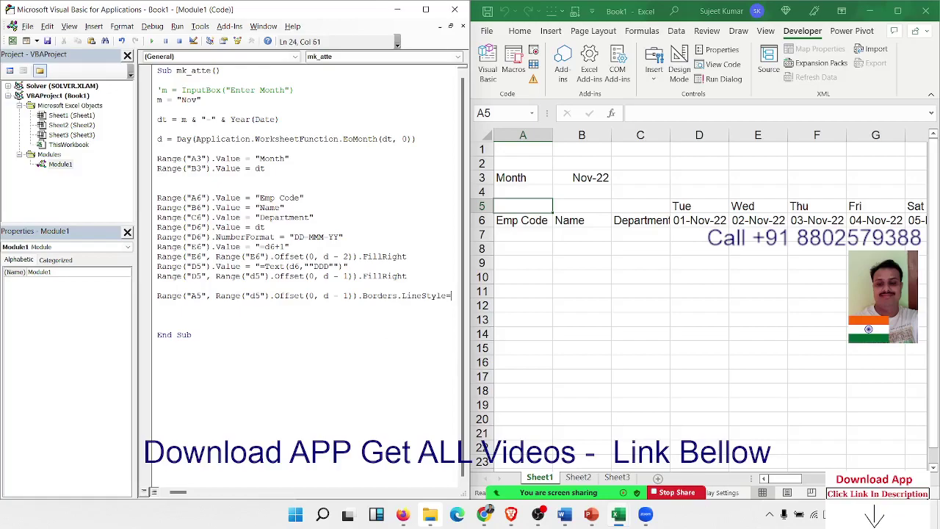
{"action": "type", "text": "1"}
{"action": "key", "text": "BackSpace"}
{"action": "left_click", "coordinate": [308, 209]}
{"action": "left_click", "coordinate": [152, 41]}
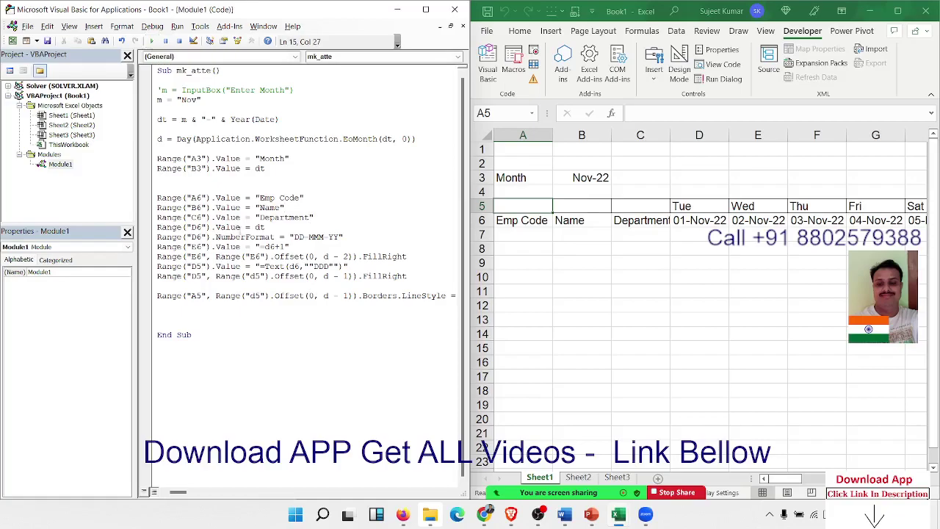
Change the row offset to 11 so borders reach row 16, then rerun.
{"action": "double_click", "coordinate": [310, 295]}
{"action": "type", "text": "11"}
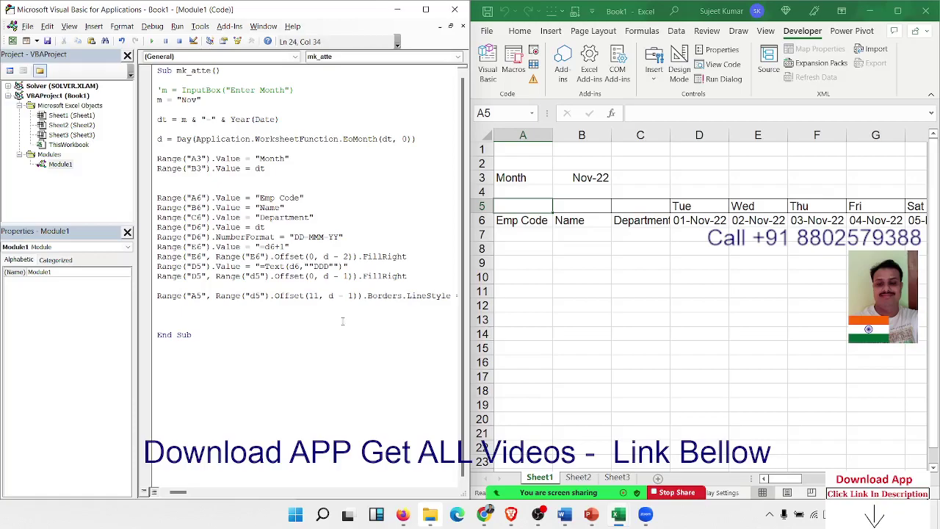
{"action": "left_click", "coordinate": [264, 257]}
{"action": "left_click", "coordinate": [152, 41]}
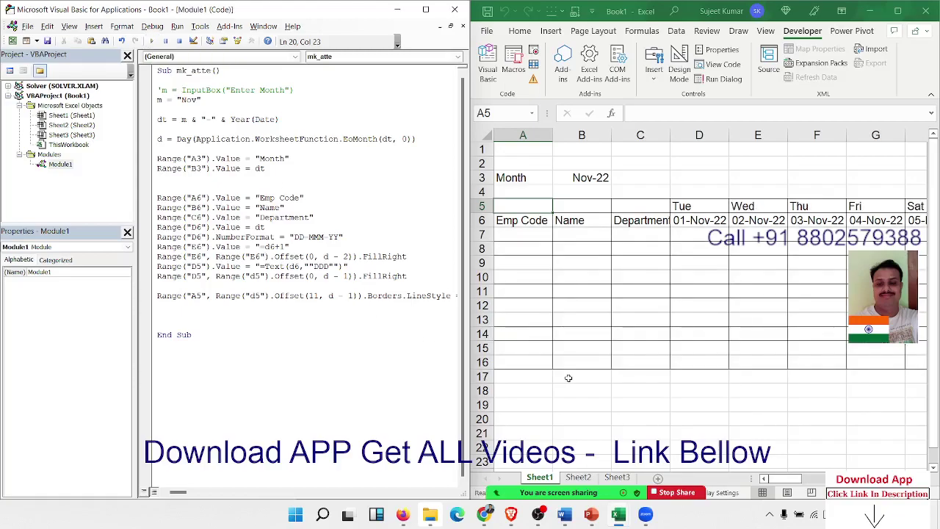
Copy the Borders line onto the blank line below it.
{"action": "left_click", "coordinate": [404, 338]}
{"action": "left_click_drag", "start_coordinate": [157, 295], "coordinate": [163, 304]}
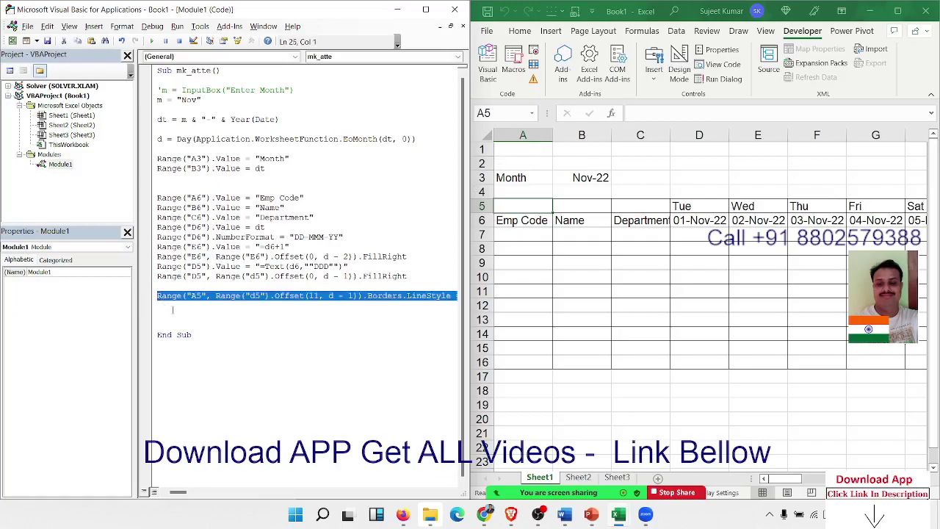
{"action": "key", "text": "ctrl+c"}
{"action": "left_click", "coordinate": [377, 315]}
{"action": "key", "text": "ctrl+v"}
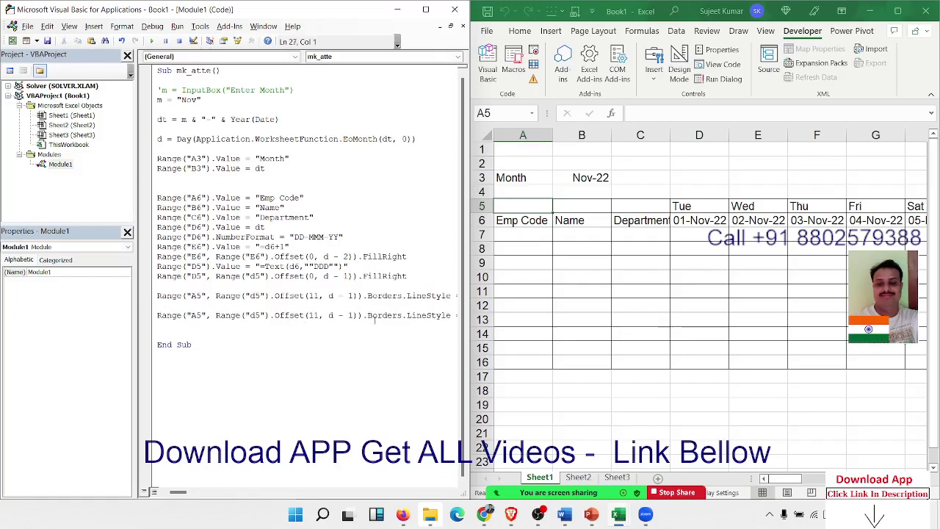
Replace .Borders.LineStyle with .EntireColumn.AutoFit, run the macro, and check rows 5–6.
{"action": "left_click_drag", "start_coordinate": [367, 315], "coordinate": [465, 312]}
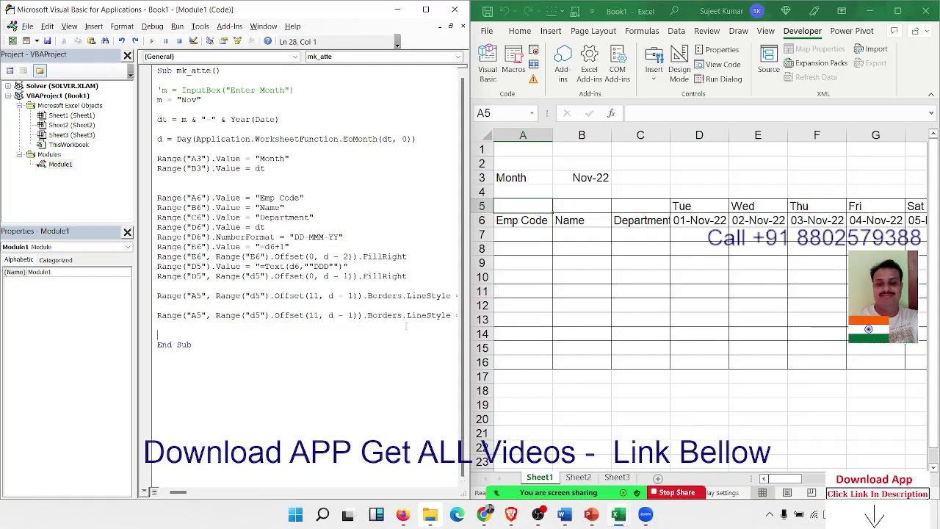
{"action": "left_click_drag", "start_coordinate": [367, 315], "coordinate": [456, 315]}
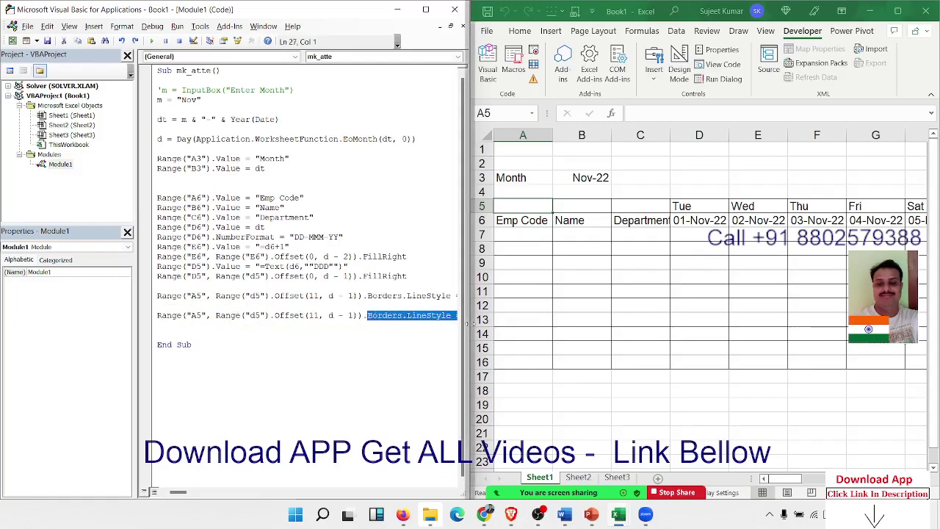
{"action": "key", "text": "Delete"}
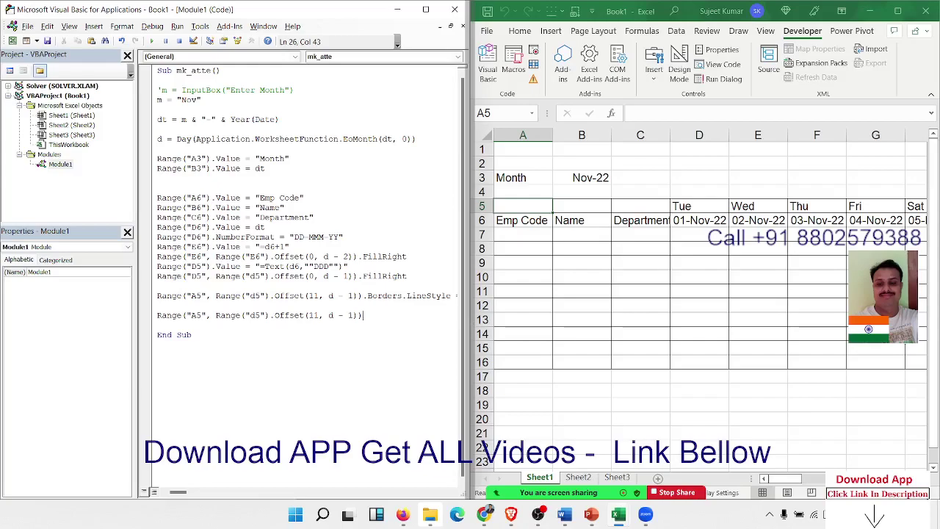
{"action": "type", "text": "."}
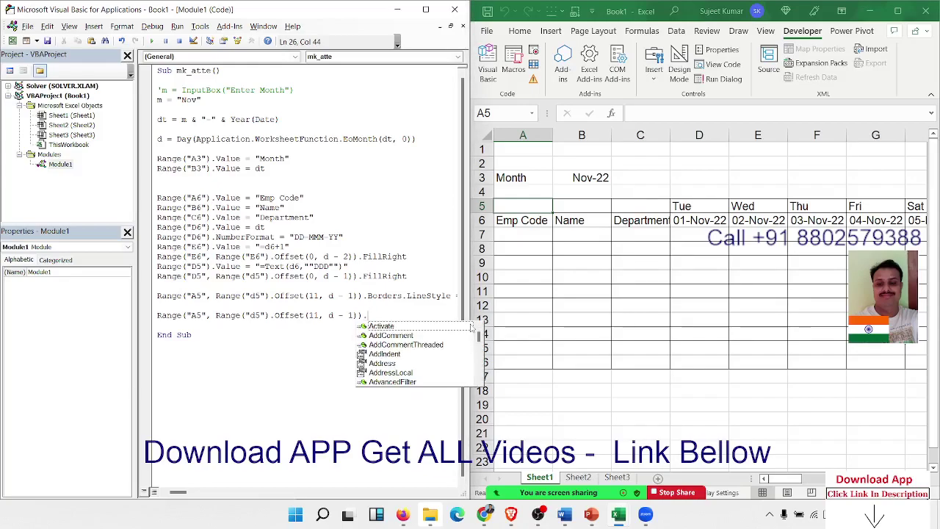
{"action": "type", "text": "ent"}
{"action": "key", "text": "Tab"}
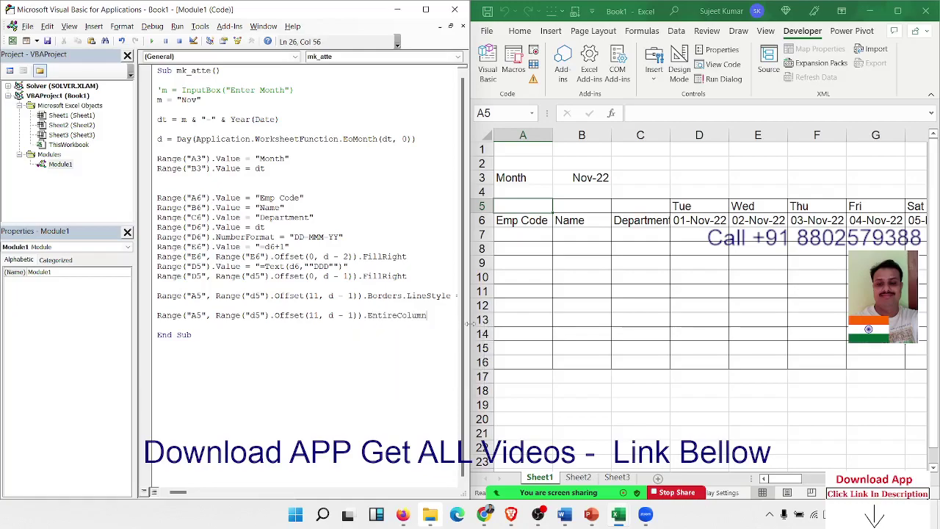
{"action": "type", "text": ".au"}
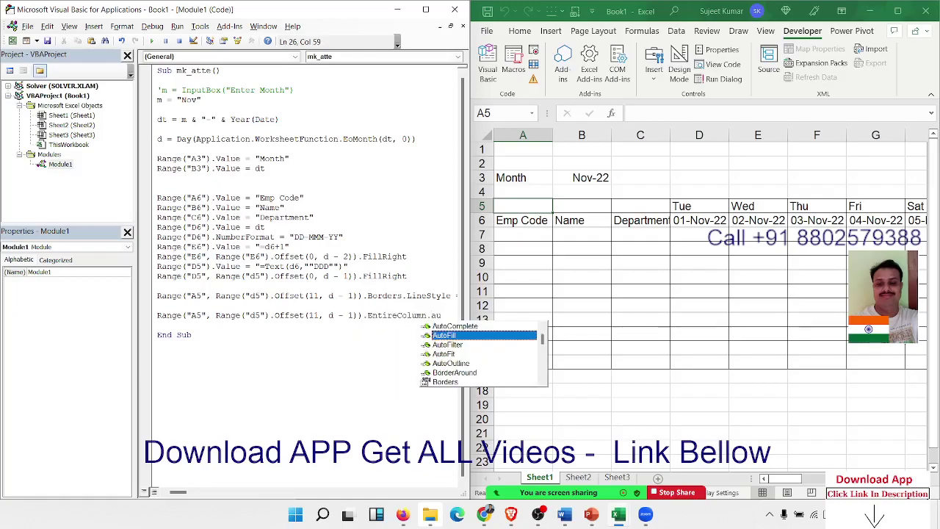
{"action": "key", "text": "Down"}
{"action": "key", "text": "Down"}
{"action": "key", "text": "Down"}
{"action": "key", "text": "Tab"}
{"action": "left_click", "coordinate": [354, 276]}
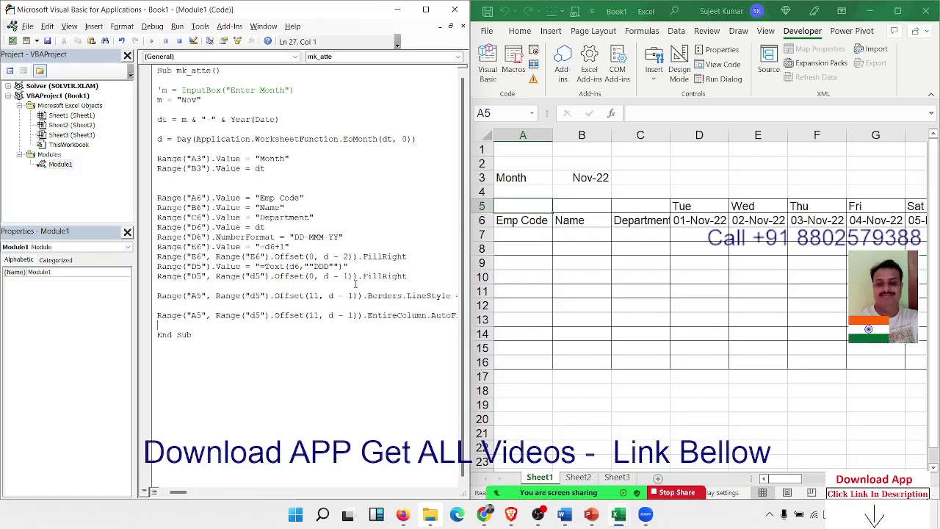
{"action": "left_click", "coordinate": [151, 42]}
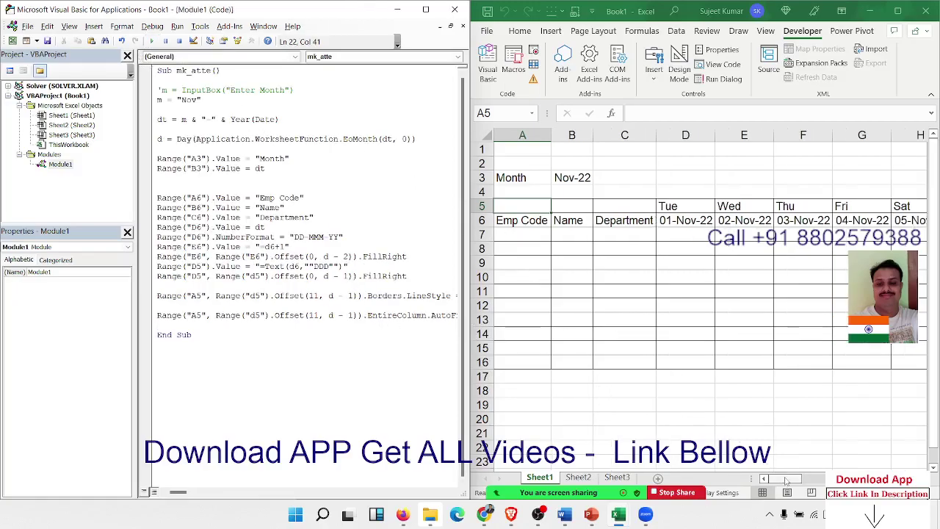
{"action": "mouse_move", "coordinate": [784, 479]}
{"action": "left_mouse_down"}
{"action": "mouse_move", "coordinate": [802, 479]}
{"action": "mouse_move", "coordinate": [783, 479]}
{"action": "left_mouse_up"}
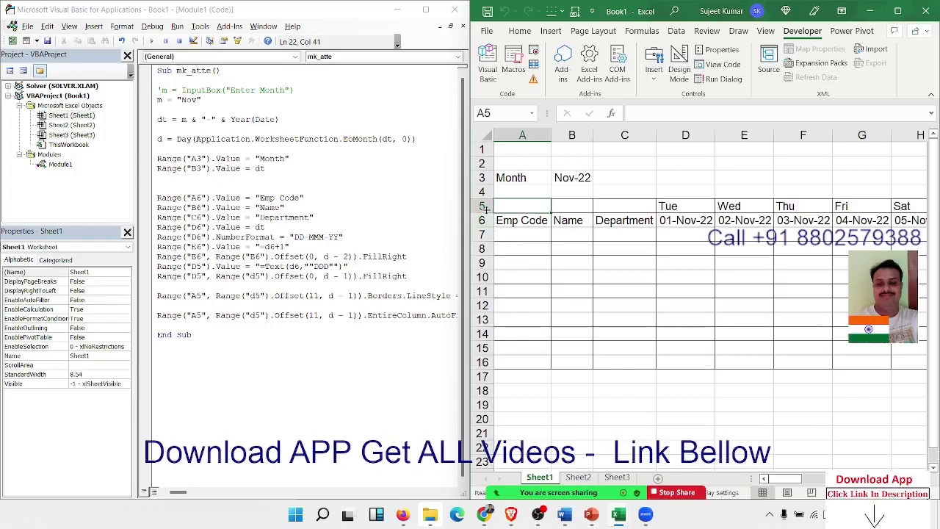
{"action": "left_click_drag", "start_coordinate": [482, 206], "coordinate": [483, 221]}
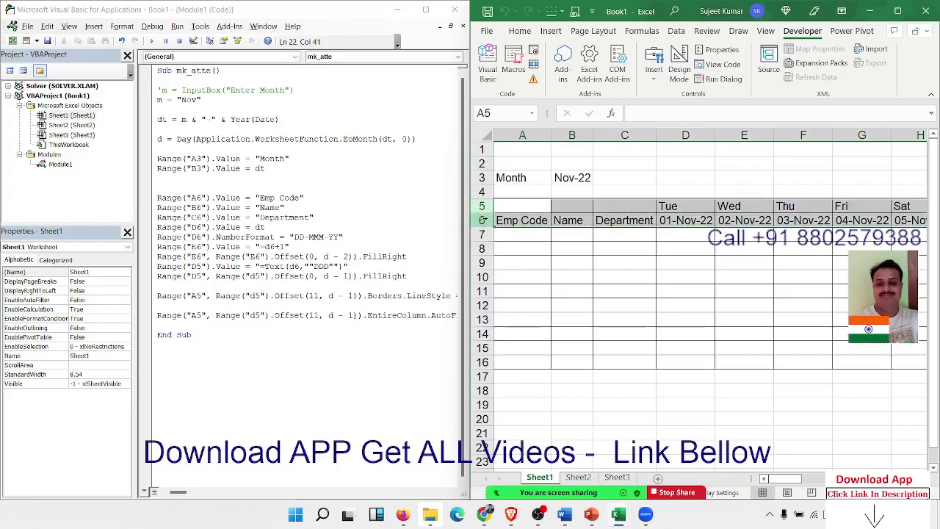
Duplicate the borders line below the autofit line and change its row offset from 11 to 1.
{"action": "left_click", "coordinate": [157, 295]}
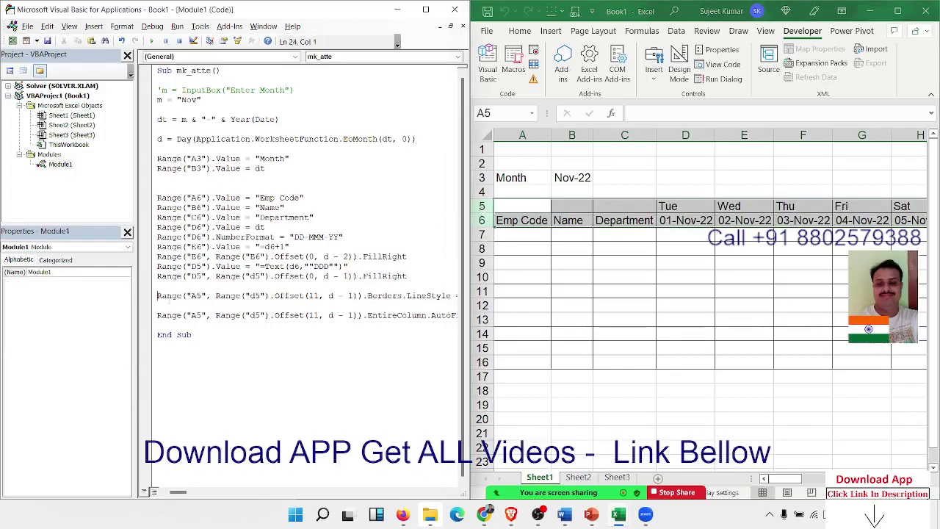
{"action": "key", "text": "shift+Down"}
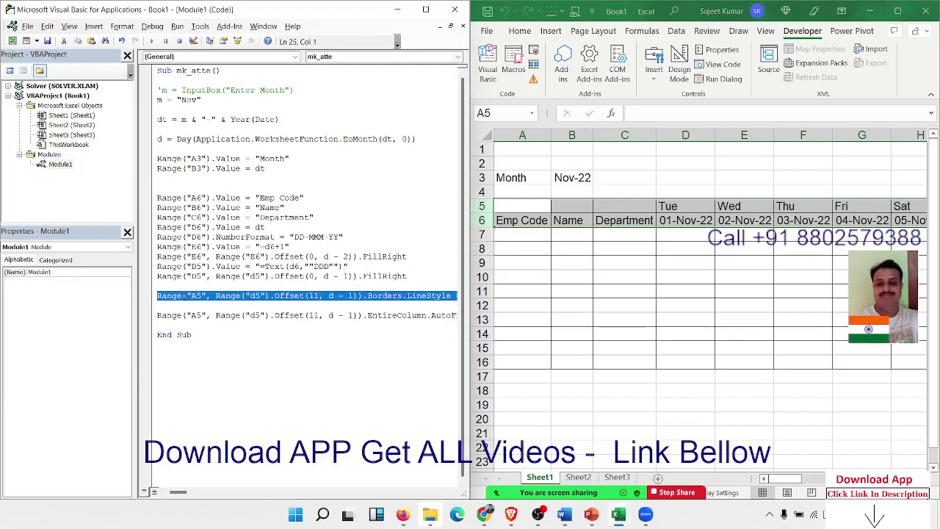
{"action": "key", "text": "Down"}
{"action": "key", "text": "Down"}
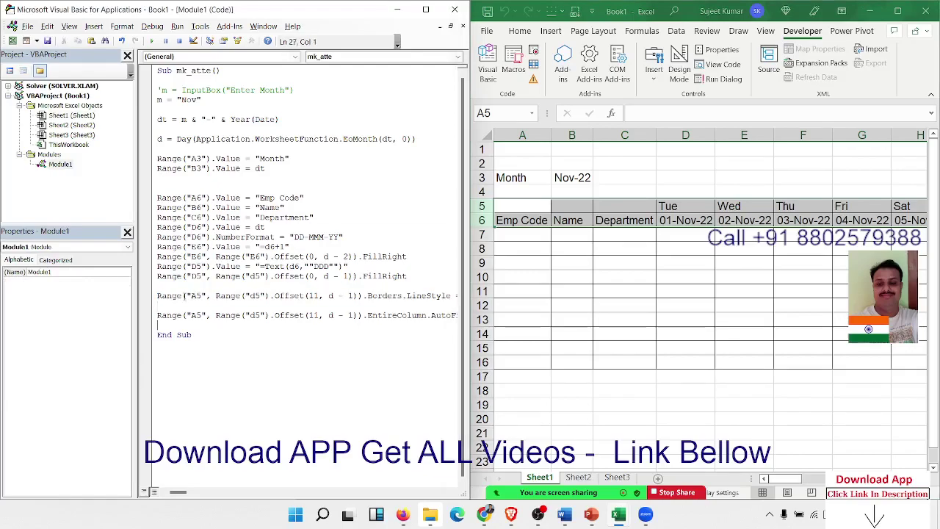
{"action": "key", "text": "Return"}
{"action": "key", "text": "Return"}
{"action": "key", "text": "Return"}
{"action": "key", "text": "Up"}
{"action": "key", "text": "ctrl+v"}
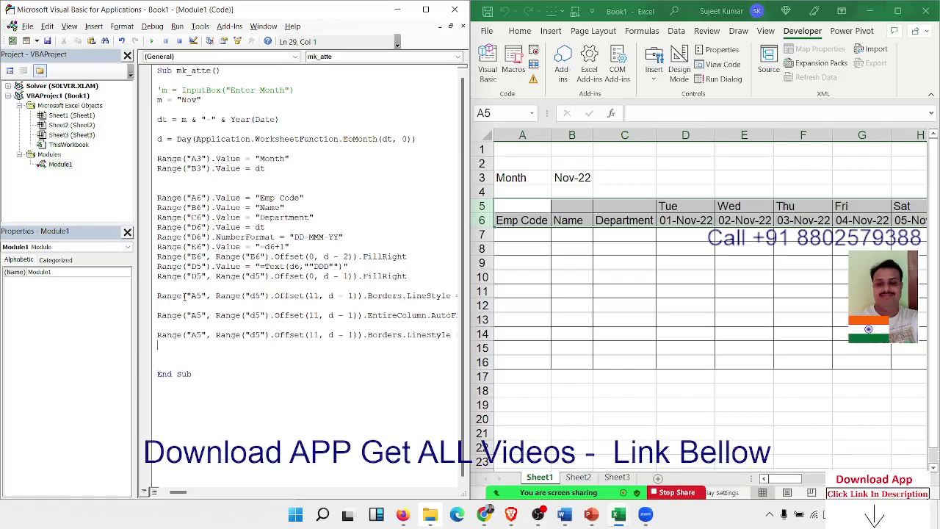
{"action": "left_click", "coordinate": [313, 334]}
{"action": "key", "text": "shift+Right"}
{"action": "key", "text": "shift+Up"}
{"action": "key", "text": "Delete"}
{"action": "key", "text": "ctrl+z"}
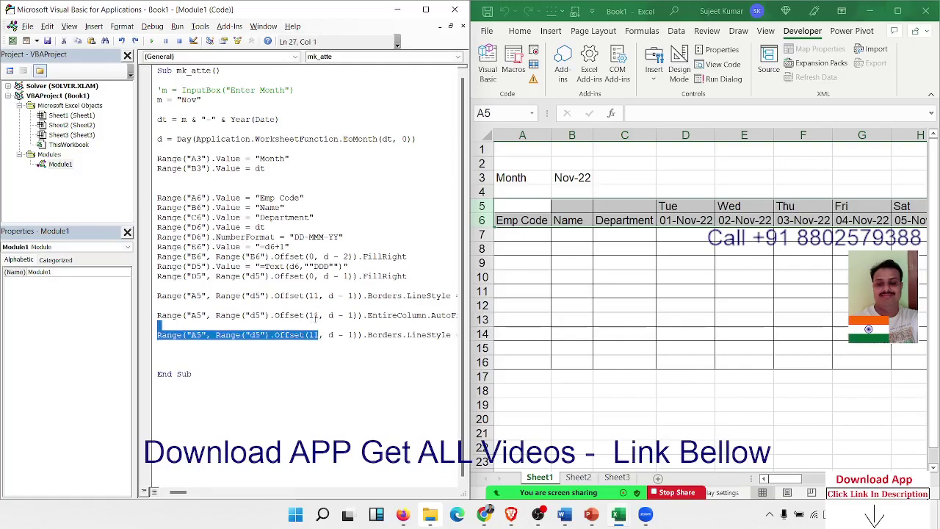
{"action": "left_click", "coordinate": [327, 335]}
{"action": "key", "text": "BackSpace"}
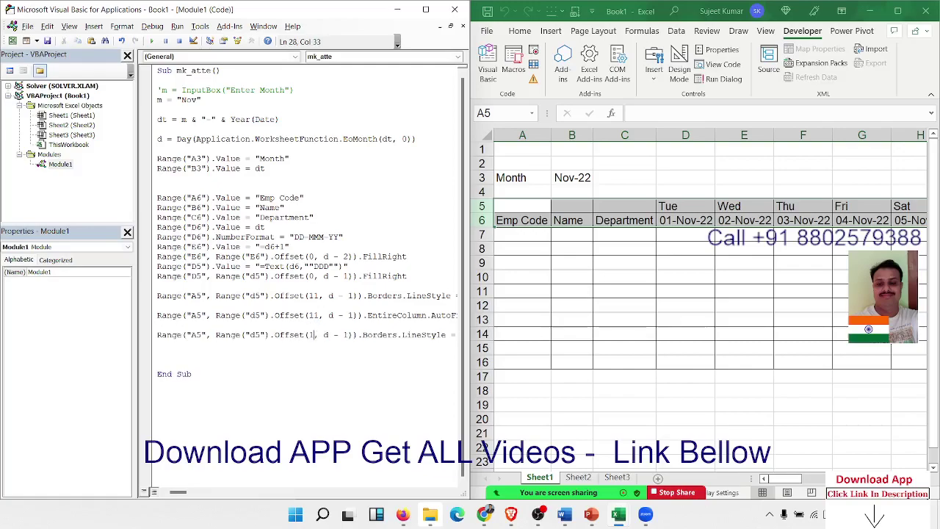
Replace the copy's borders setting with .Interior.Color = vbGreen.
{"action": "left_click_drag", "start_coordinate": [363, 335], "coordinate": [368, 335]}
{"action": "key", "text": "Delete"}
{"action": "key", "text": "Delete"}
{"action": "key", "text": "Delete"}
{"action": "key", "text": "Delete"}
{"action": "key", "text": "Delete"}
{"action": "key", "text": "Delete"}
{"action": "key", "text": "Delete"}
{"action": "key", "text": "Delete"}
{"action": "key", "text": "Delete"}
{"action": "key", "text": "Delete"}
{"action": "key", "text": "Delete"}
{"action": "type", "text": "."}
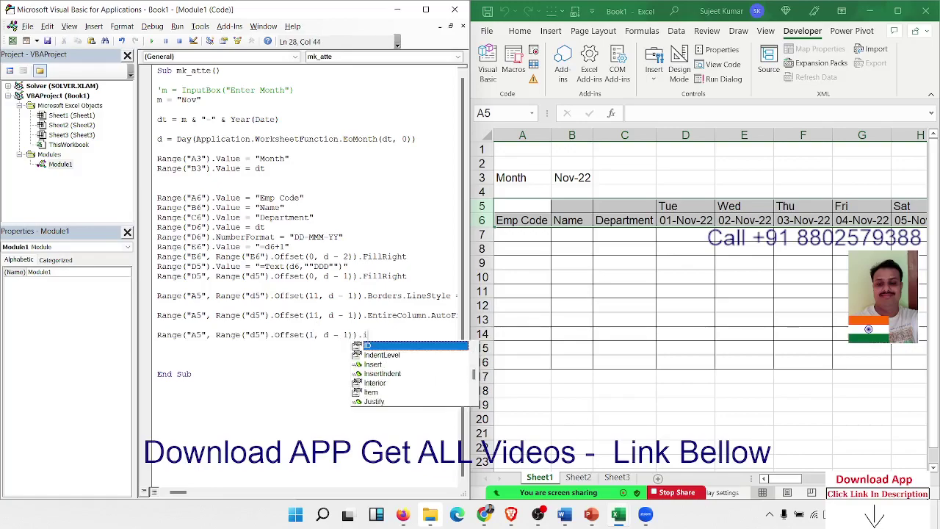
{"action": "type", "text": "in"}
{"action": "type", "text": "t"}
{"action": "key", "text": "Tab"}
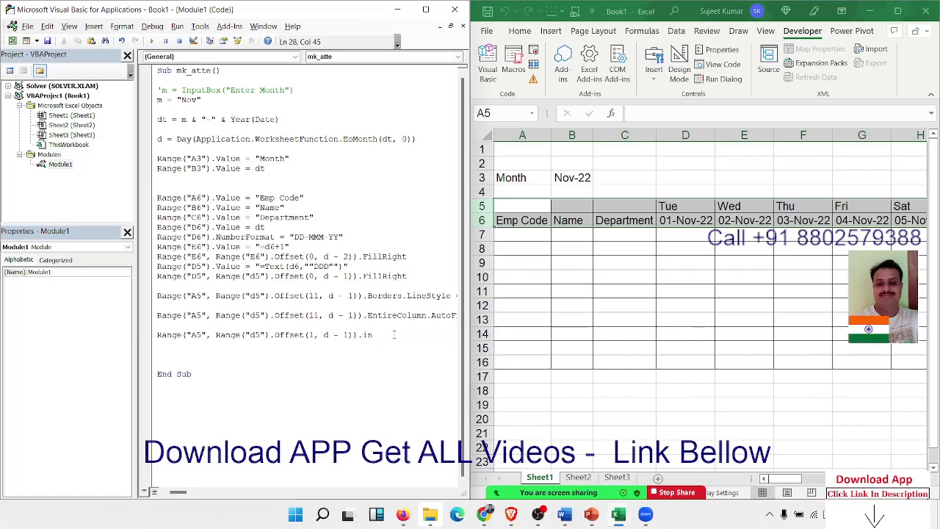
{"action": "type", "text": "terior."}
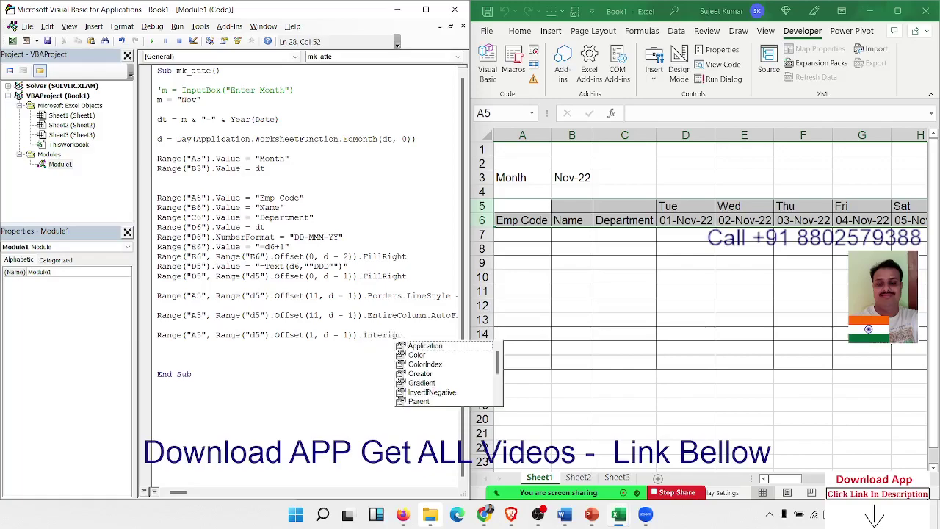
{"action": "type", "text": "c"}
{"action": "key", "text": "Tab"}
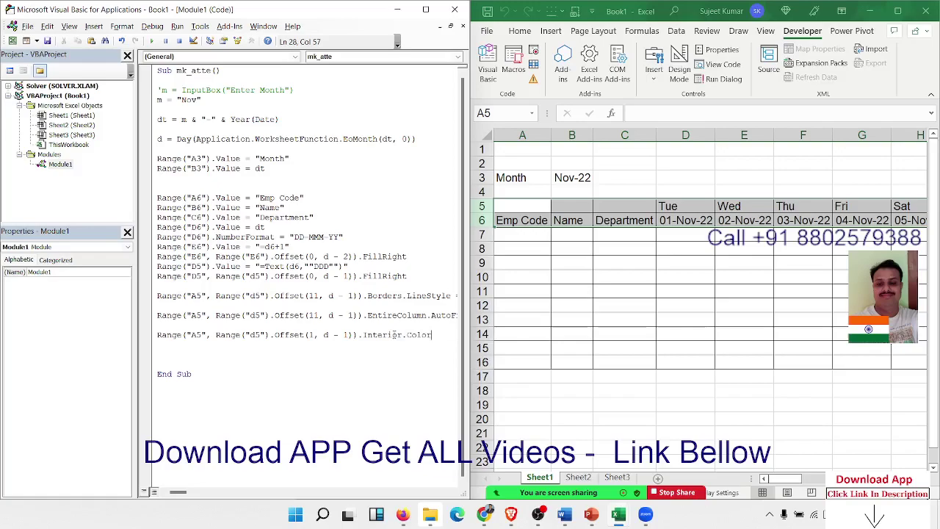
{"action": "type", "text": "=vbg"}
{"action": "type", "text": "ree"}
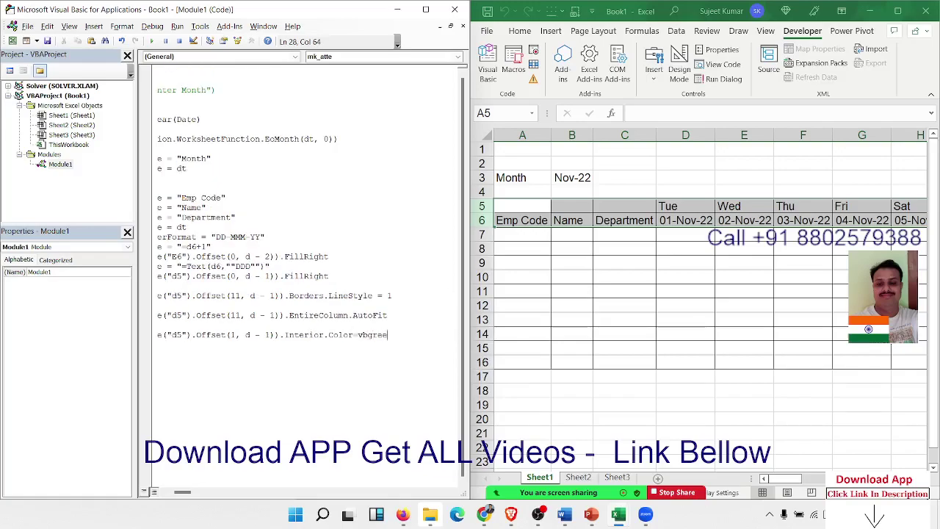
{"action": "type", "text": "n"}
{"action": "key", "text": "Return"}
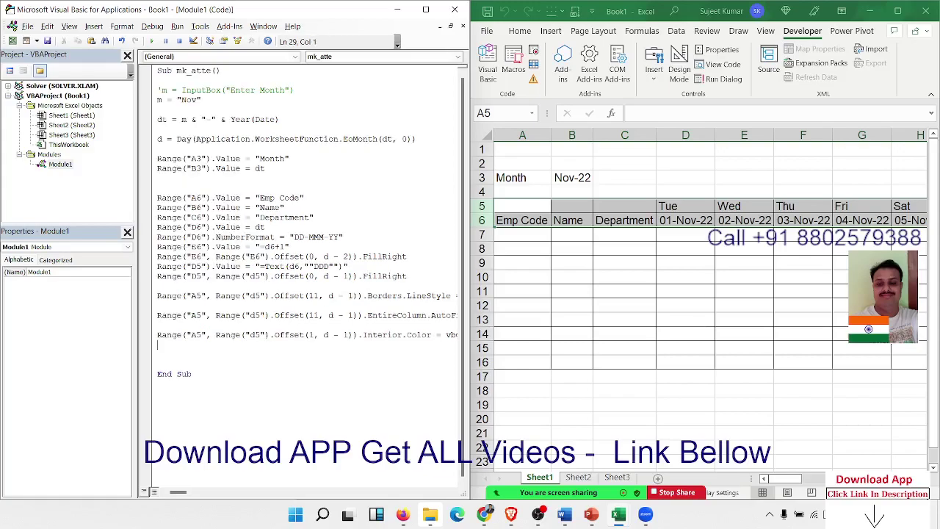
Run the macro and check the green header rows on the worksheet.
{"action": "left_click", "coordinate": [152, 41]}
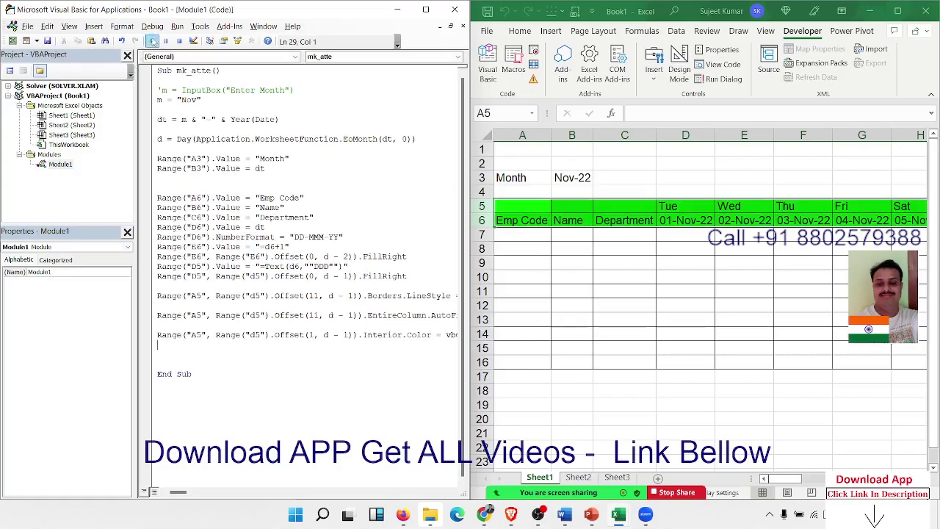
{"action": "left_click", "coordinate": [245, 217]}
{"action": "left_click", "coordinate": [535, 272]}
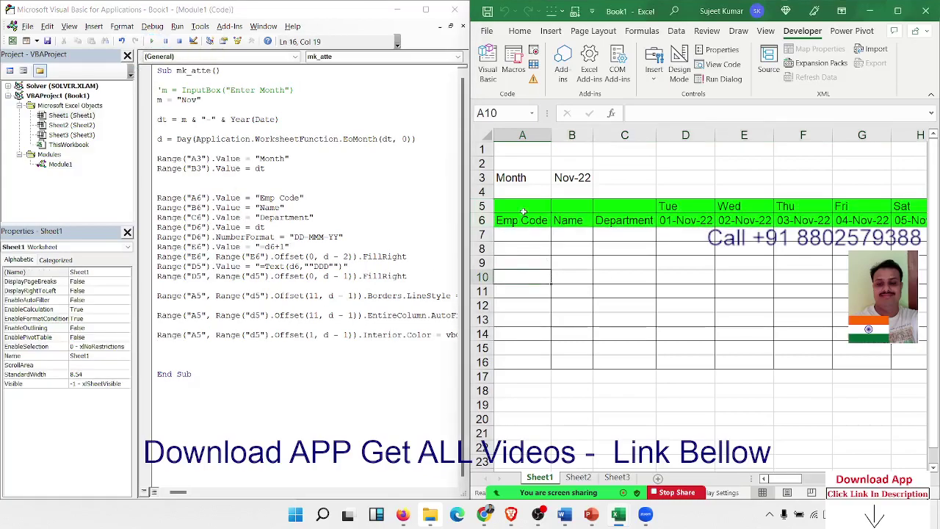
Add a Range("A5:A6").Merge line before End Sub.
{"action": "mouse_move", "coordinate": [523, 210]}
{"action": "left_mouse_down"}
{"action": "mouse_move", "coordinate": [525, 220]}
{"action": "mouse_move", "coordinate": [571, 220]}
{"action": "left_mouse_up"}
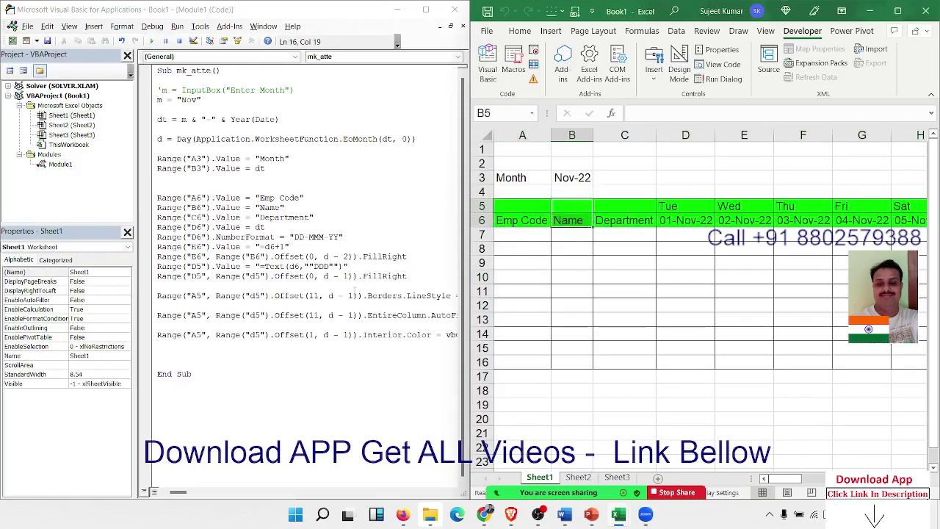
{"action": "left_click", "coordinate": [207, 354]}
{"action": "key", "text": "Return"}
{"action": "key", "text": "Return"}
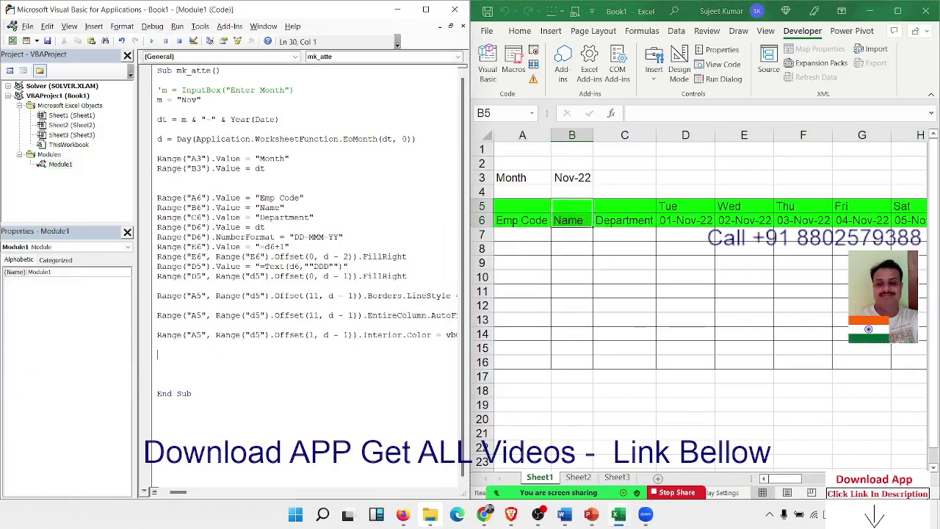
{"action": "type", "text": "range"}
{"action": "type", "text": "(\""}
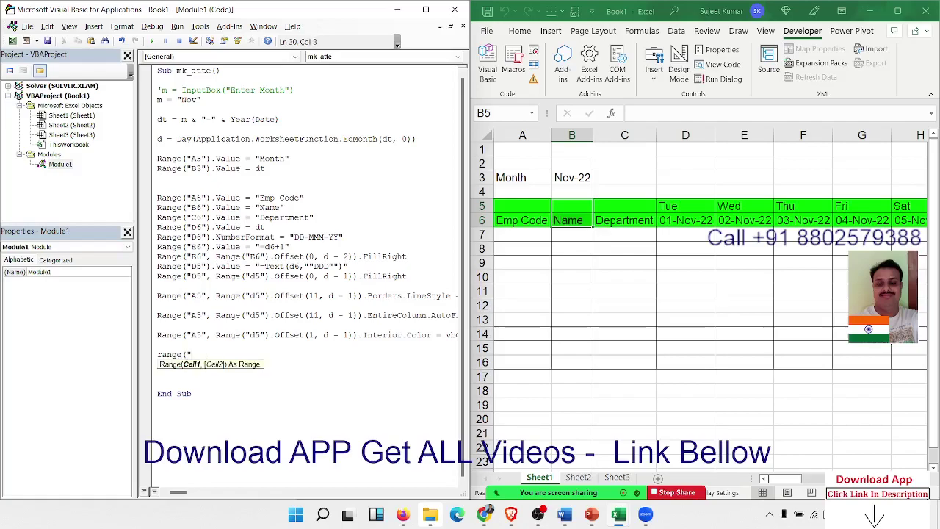
{"action": "type", "text": "A"}
{"action": "type", "text": "5:"}
{"action": "type", "text": "B"}
{"action": "type", "text": "+"}
{"action": "key", "text": "BackSpace"}
{"action": "type", "text": "6\")"}
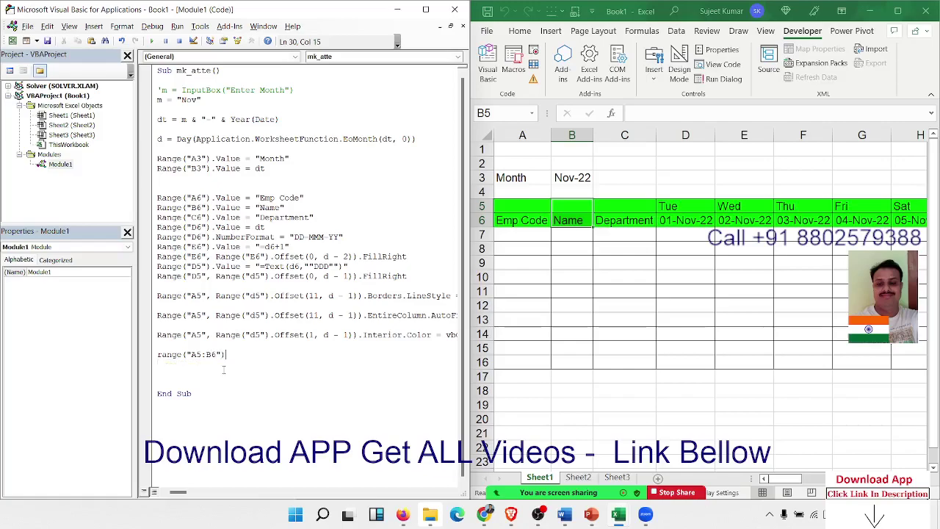
{"action": "type", "text": "."}
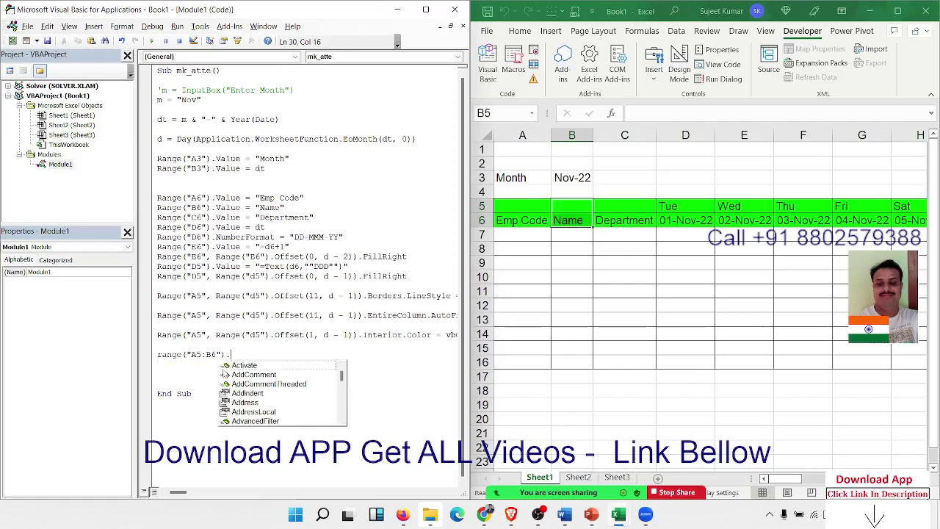
{"action": "type", "text": "mu"}
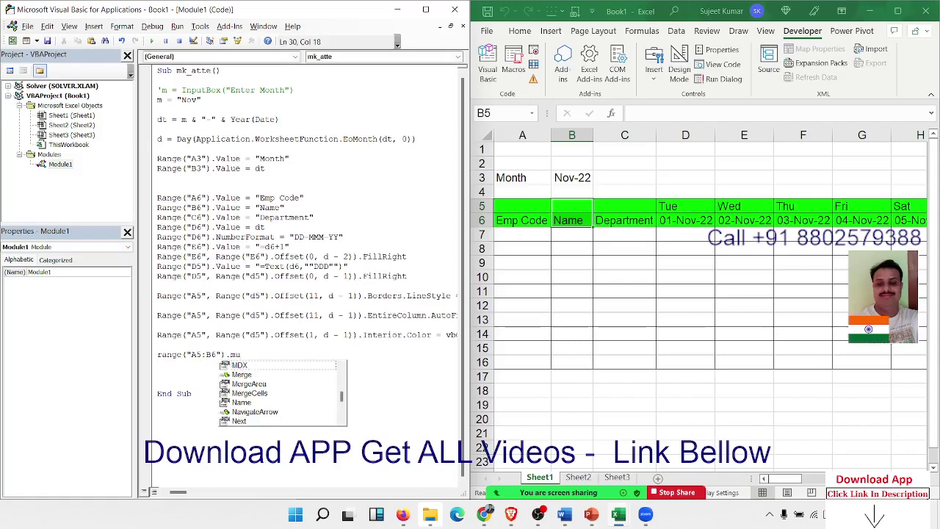
{"action": "key", "text": "Down"}
{"action": "key", "text": "Tab"}
{"action": "key", "text": "Return"}
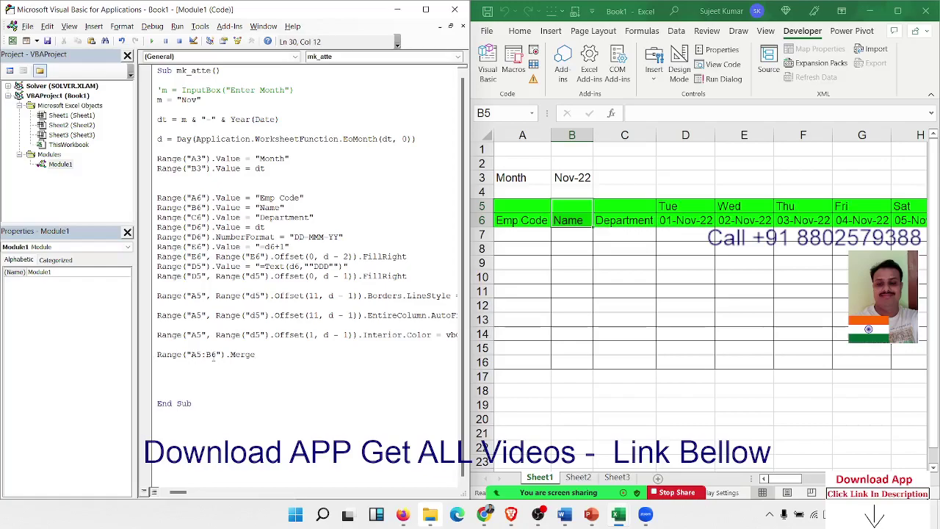
{"action": "key", "text": "BackSpace"}
{"action": "type", "text": "A"}
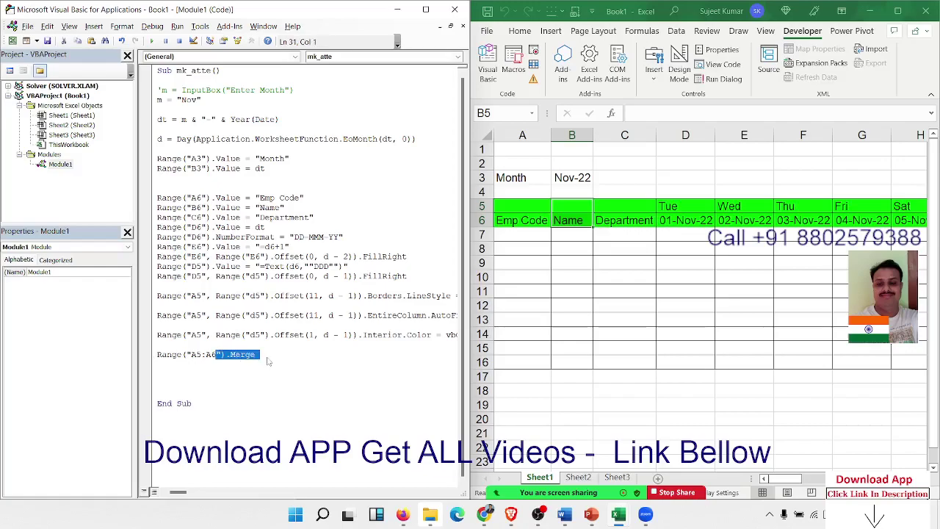
Copy the merge line and paste it twice below.
{"action": "left_click_drag", "start_coordinate": [257, 355], "coordinate": [159, 345]}
{"action": "key", "text": "ctrl+c"}
{"action": "left_click", "coordinate": [169, 362]}
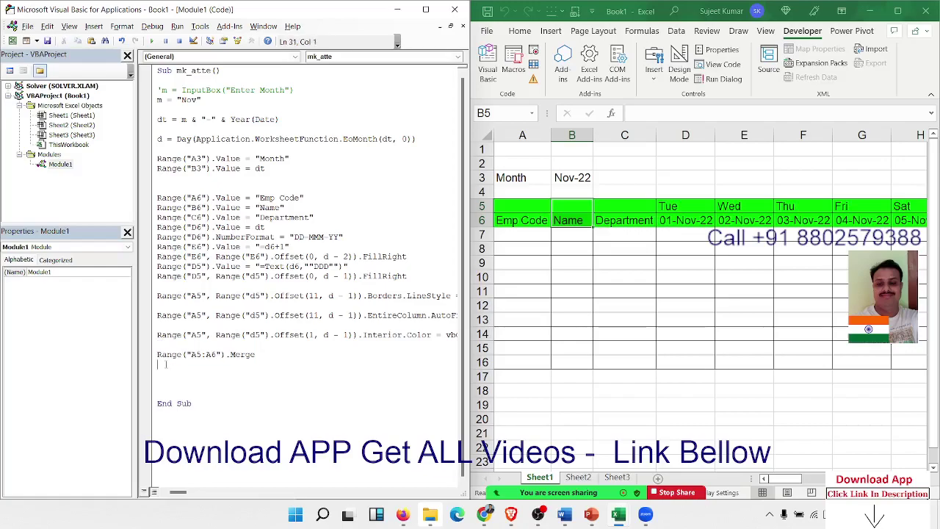
{"action": "key", "text": "ctrl+v"}
{"action": "key", "text": "Return"}
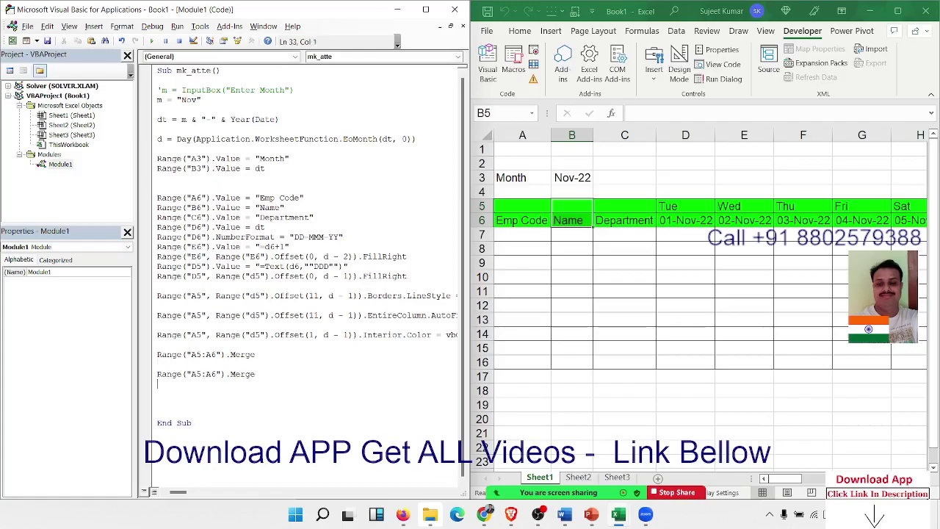
{"action": "key", "text": "ctrl+v"}
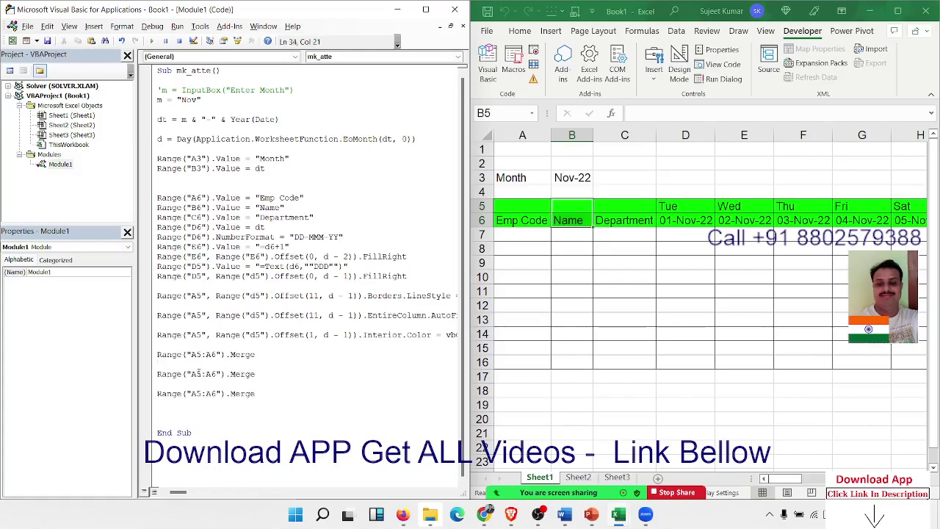
Change the second merge range to B5:B6.
{"action": "left_click", "coordinate": [196, 374]}
{"action": "key", "text": "BackSpace"}
{"action": "type", "text": "B"}
{"action": "key", "text": "Right"}
{"action": "key", "text": "Right"}
{"action": "key", "text": "BackSpace"}
{"action": "type", "text": "B"}
Change the third merge range to C5:C6.
{"action": "left_click", "coordinate": [202, 393]}
{"action": "key", "text": "Left"}
{"action": "key", "text": "BackSpace"}
{"action": "type", "text": "C"}
{"action": "key", "text": "Right"}
{"action": "key", "text": "Right"}
{"action": "key", "text": "BackSpace"}
{"action": "type", "text": "C"}
{"action": "left_click", "coordinate": [233, 335]}
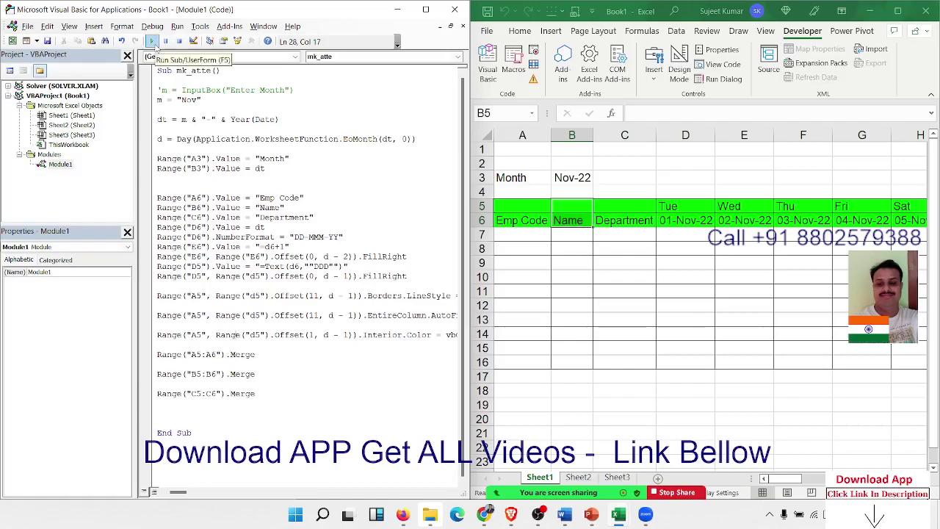
Run the updated macro on the empty Sheet2.
{"action": "left_click", "coordinate": [152, 42]}
{"action": "left_click", "coordinate": [664, 273]}
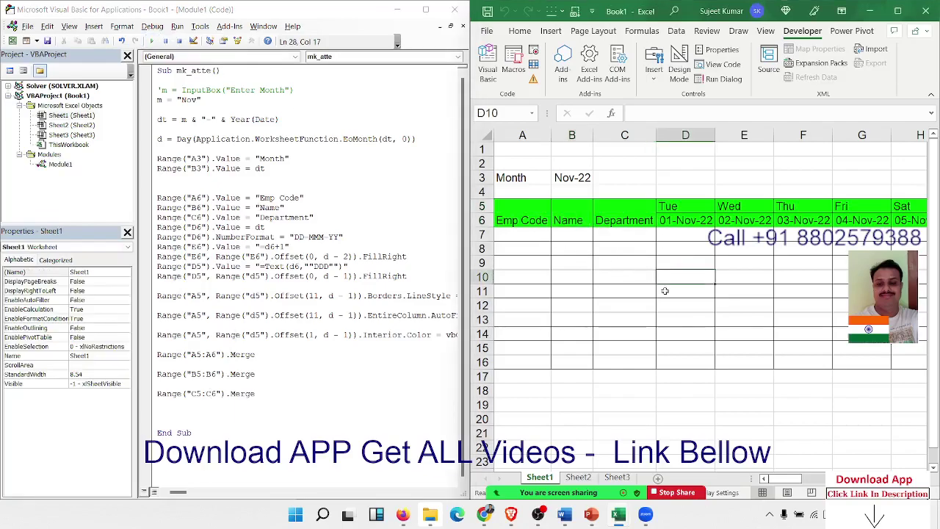
{"action": "left_click", "coordinate": [578, 477]}
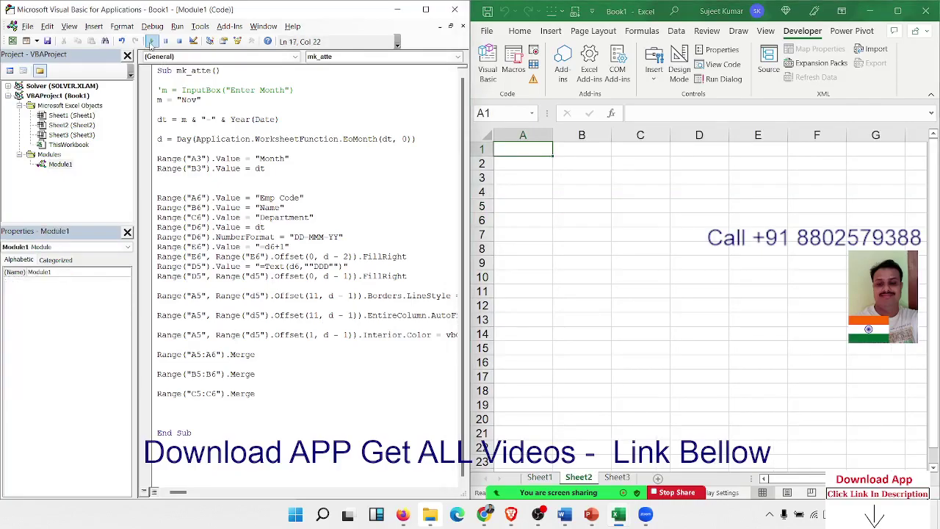
{"action": "left_click", "coordinate": [152, 42]}
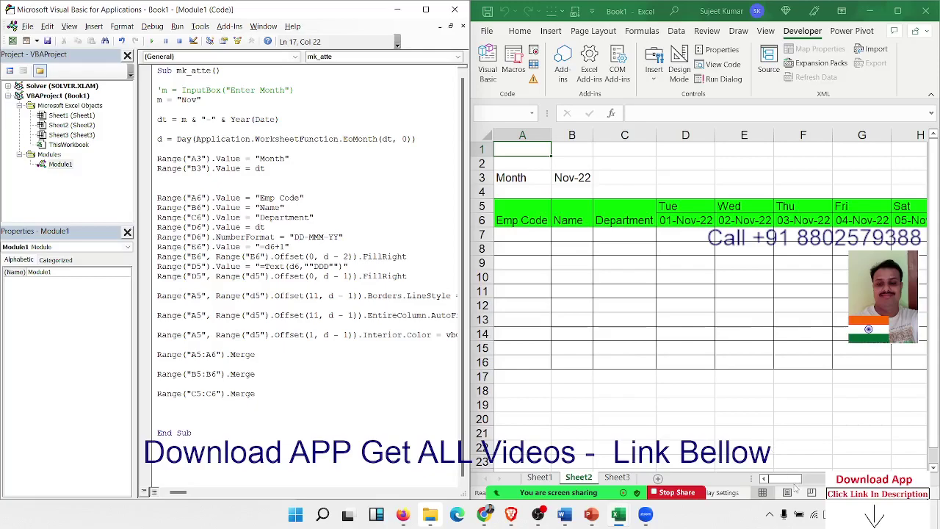
Scroll to check the dates reach 30-Nov-22, widen the code window, and rerun with F5.
{"action": "left_click_drag", "start_coordinate": [787, 478], "coordinate": [808, 481]}
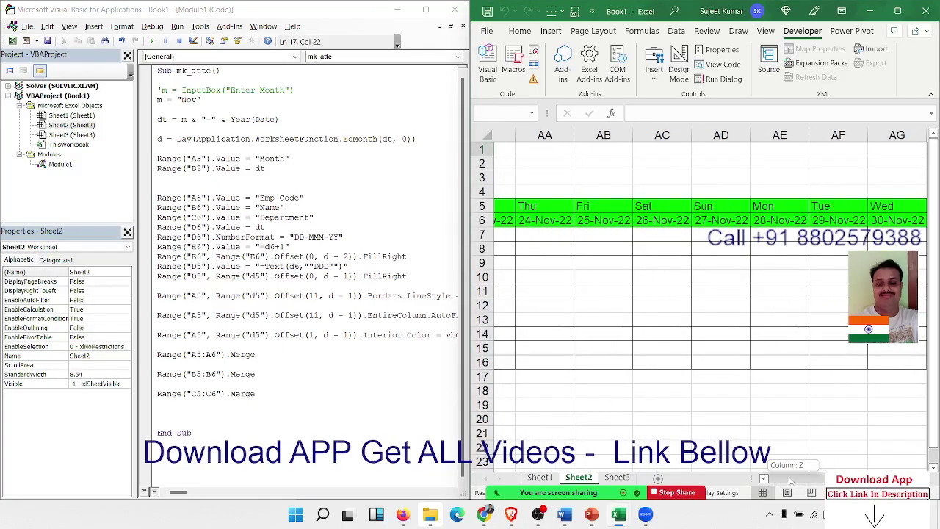
{"action": "left_click_drag", "start_coordinate": [790, 480], "coordinate": [764, 479]}
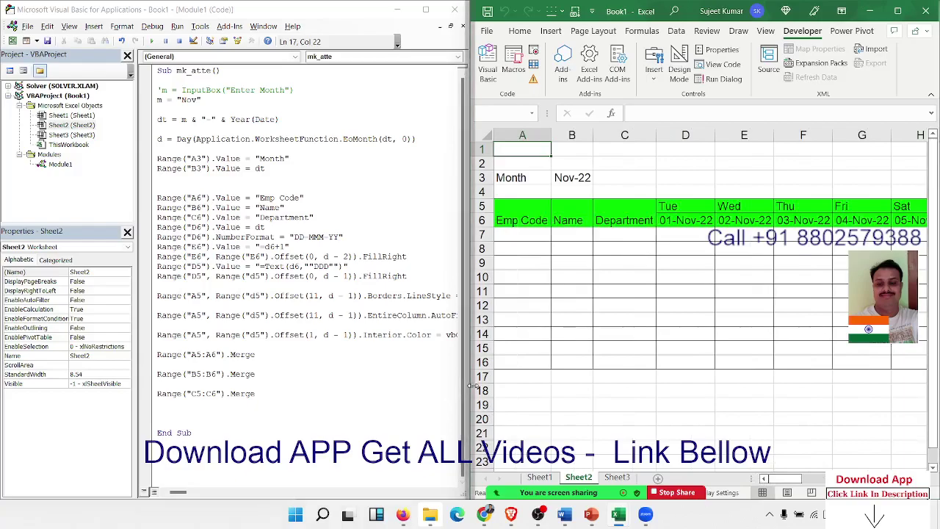
{"action": "left_click_drag", "start_coordinate": [472, 386], "coordinate": [525, 392]}
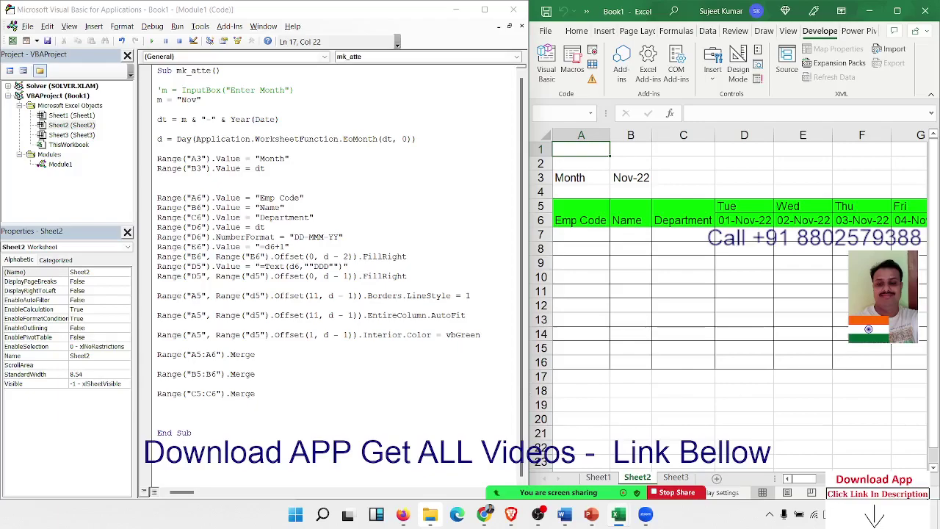
{"action": "key", "text": "F5"}
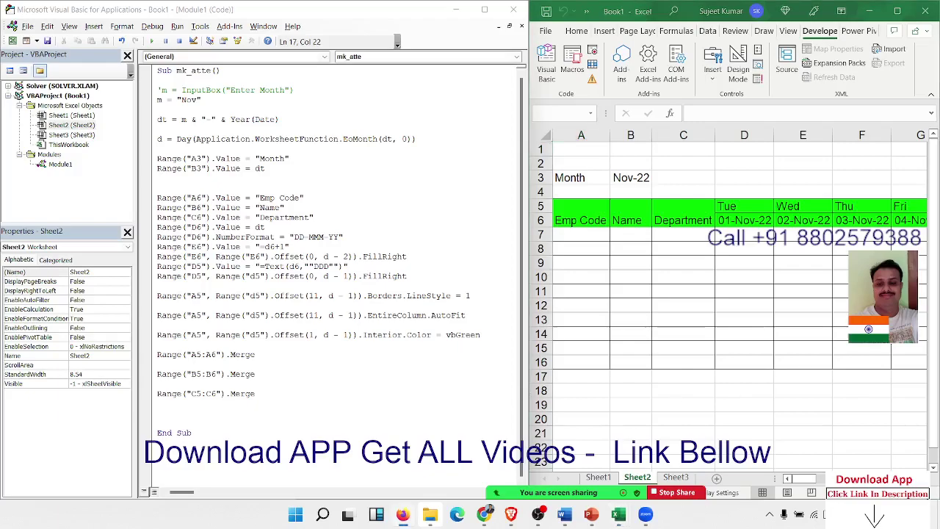
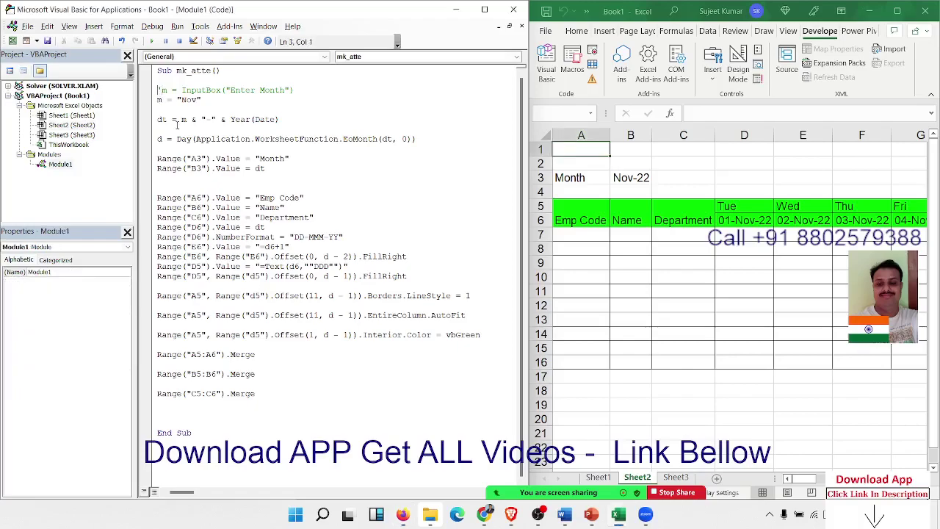
Uncomment the InputBox month prompt and delete the hard-coded m = "Nov" line.
{"action": "key", "text": "Delete"}
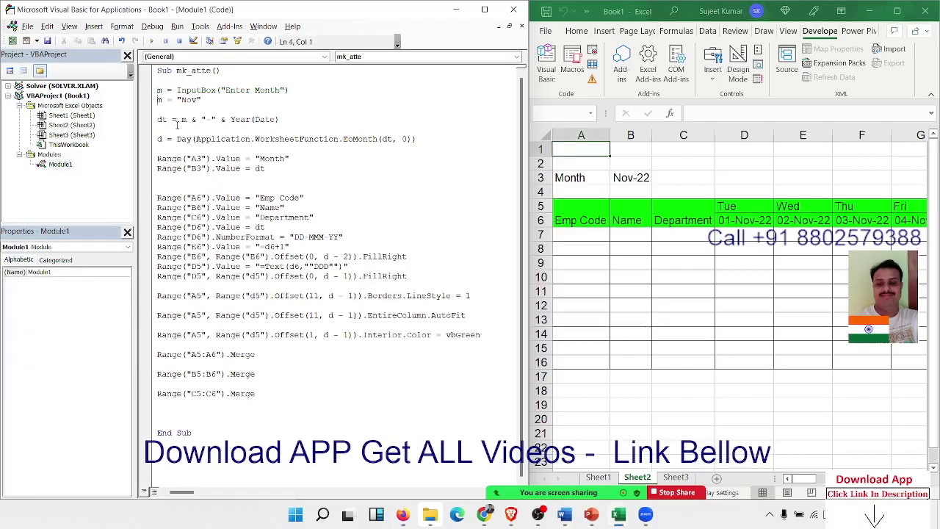
{"action": "key", "text": "Down"}
{"action": "left_click_drag", "start_coordinate": [201, 99], "coordinate": [155, 100]}
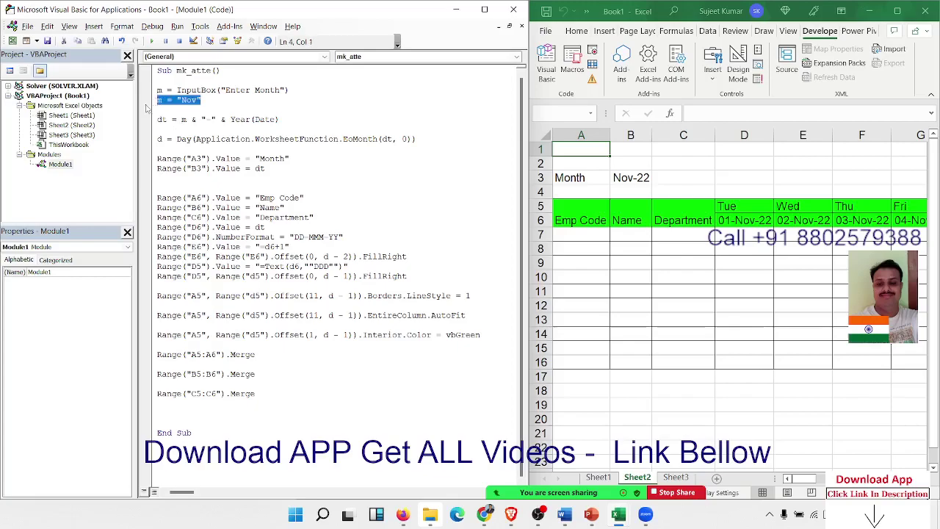
{"action": "key", "text": "Delete"}
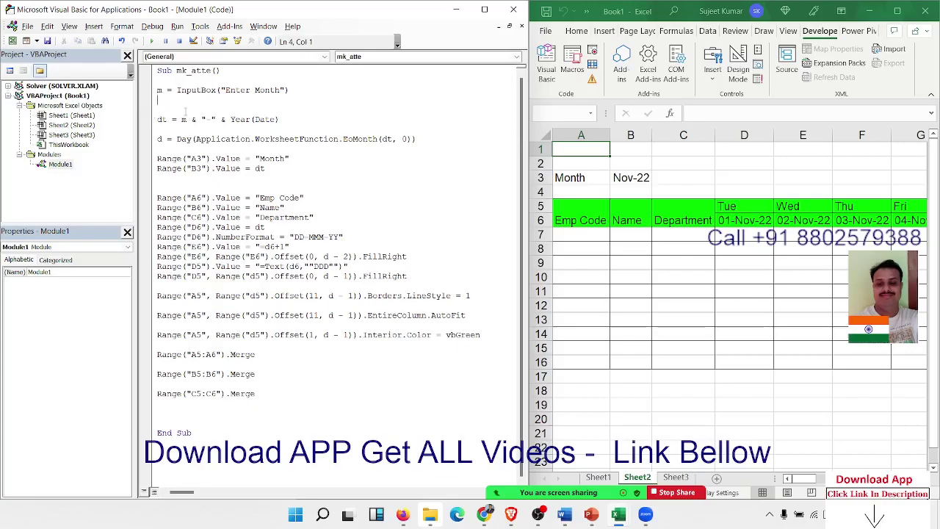
Add Sheets.Add.Name = m after the Day line and a final MsgBox "Formate Created".
{"action": "left_click", "coordinate": [173, 150]}
{"action": "key", "text": "Return"}
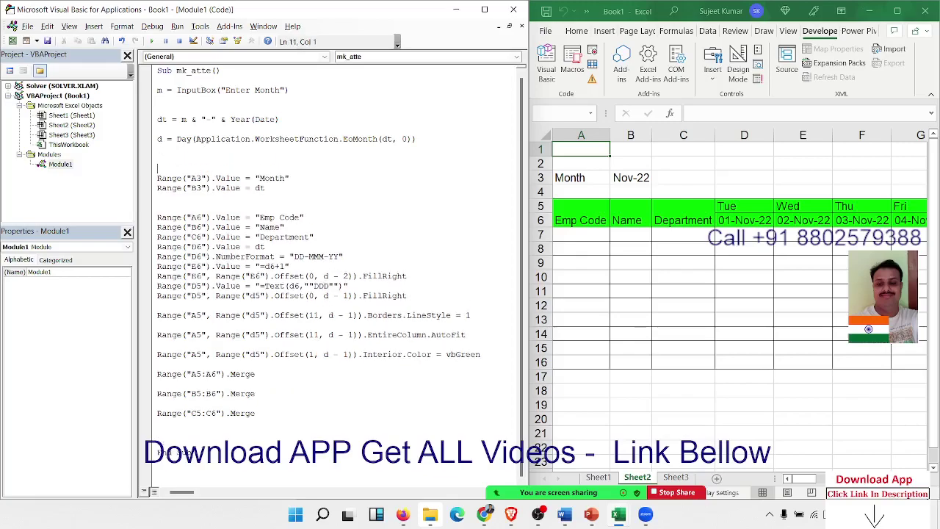
{"action": "type", "text": "sheets"}
{"action": "type", "text": ".a"}
{"action": "key", "text": "Tab"}
{"action": "type", "text": "name"}
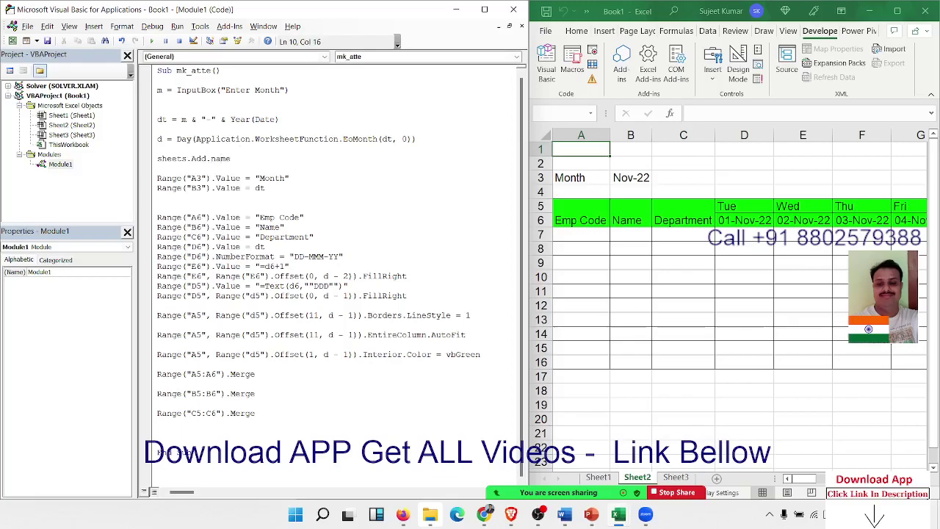
{"action": "type", "text": "=m"}
{"action": "key", "text": "Return"}
{"action": "key", "text": "Return"}
{"action": "type", "text": "msg"}
{"action": "type", "text": "box \""}
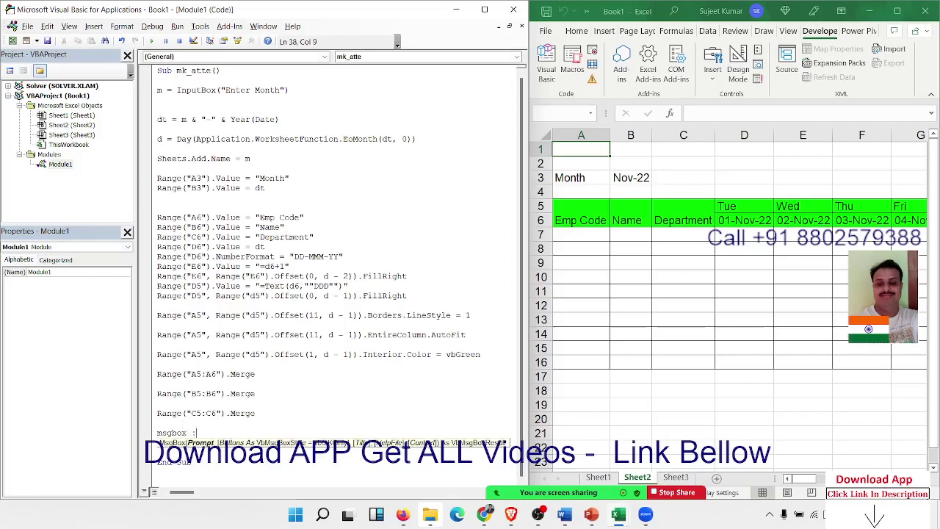
{"action": "type", "text": "For"}
{"action": "type", "text": "mate Cr"}
{"action": "type", "text": "eated"}
{"action": "key", "text": "Escape"}
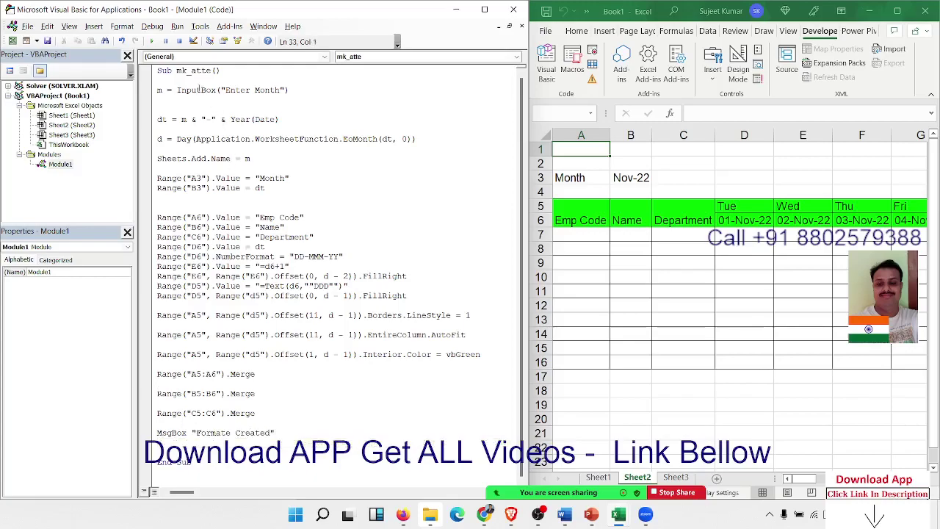
Run the macro with Jun as the month and dismiss the Formate Created message.
{"action": "left_click", "coordinate": [151, 41]}
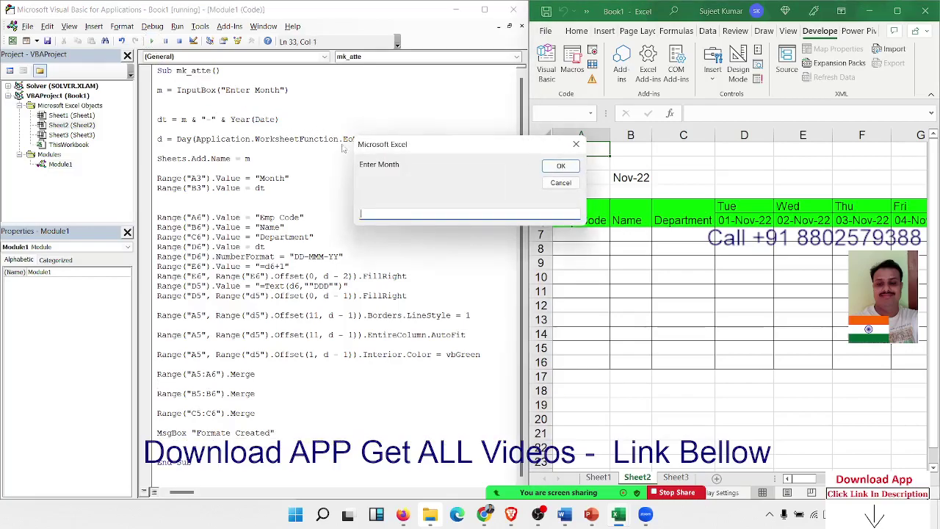
{"action": "left_click_drag", "start_coordinate": [415, 150], "coordinate": [365, 139]}
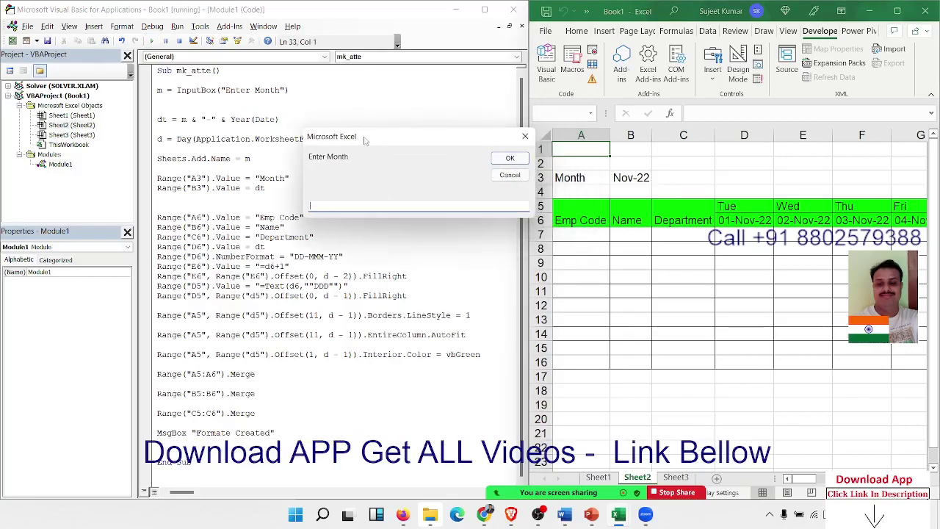
{"action": "type", "text": "Jun"}
{"action": "left_click", "coordinate": [507, 158]}
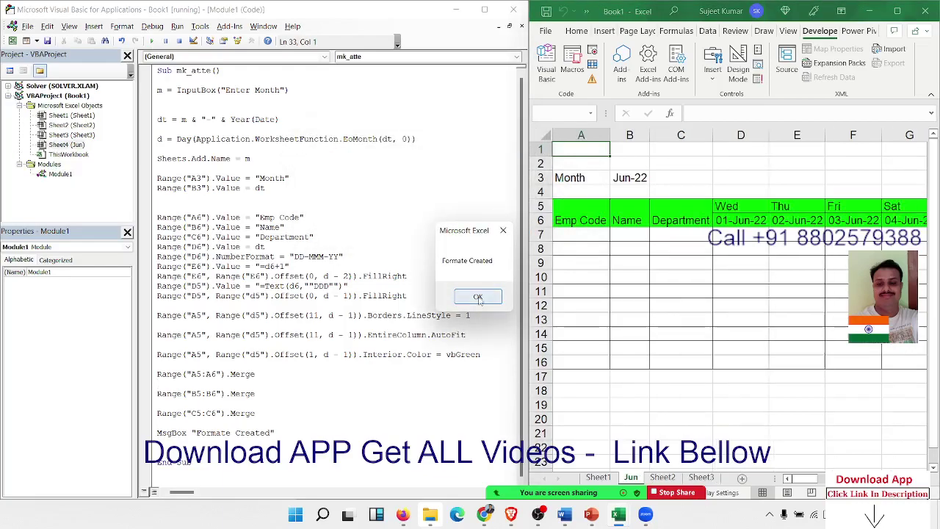
{"action": "left_click", "coordinate": [481, 295]}
Verify the Jun sheet's header dates run from 01-Jun-22 to 30-Jun-22.
{"action": "left_click", "coordinate": [628, 212]}
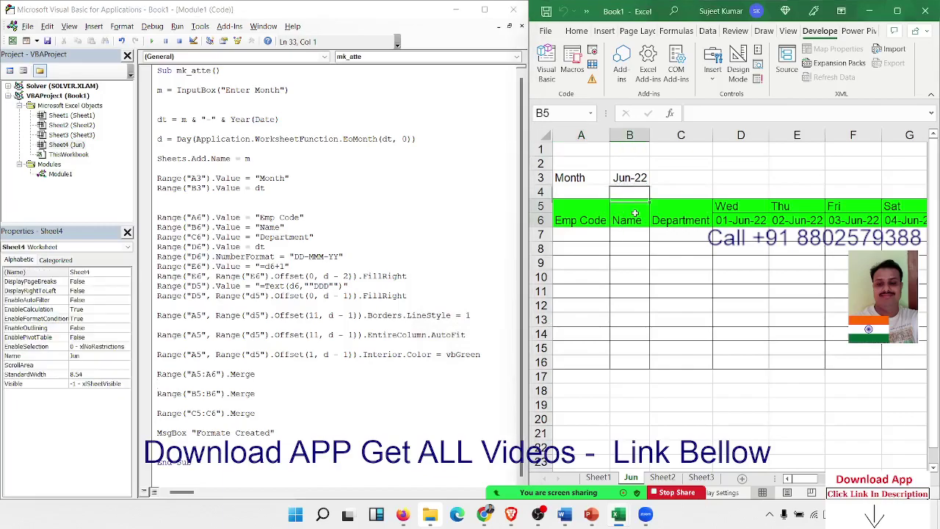
{"action": "left_click", "coordinate": [749, 219]}
{"action": "key", "text": "ctrl+Right"}
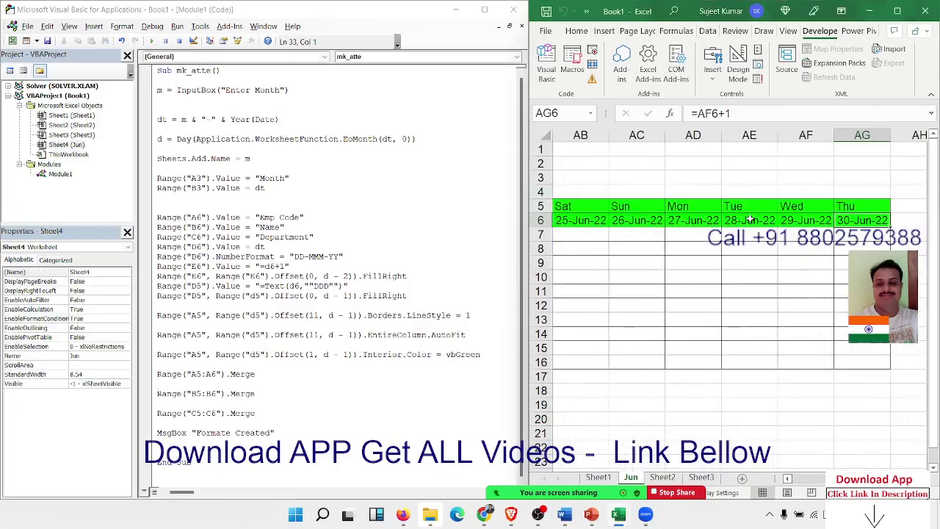
{"action": "key", "text": "ctrl+Left"}
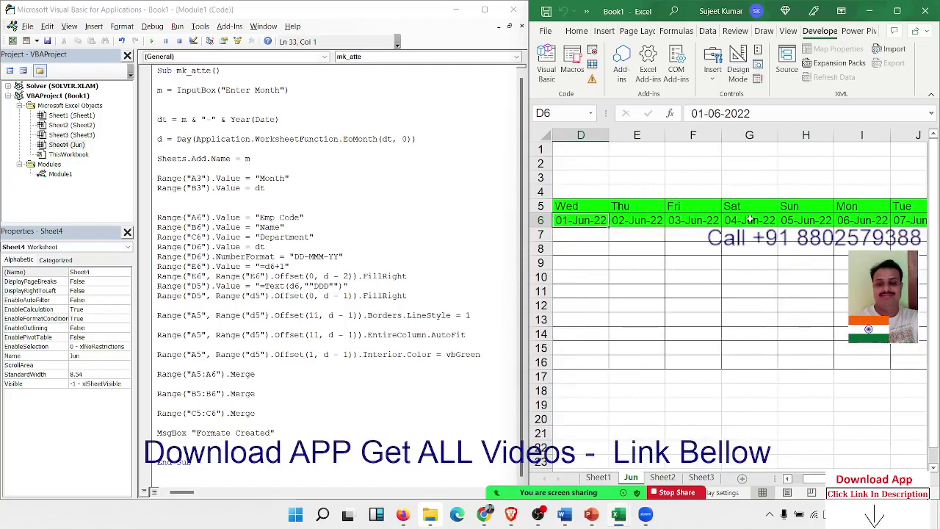
{"action": "left_click", "coordinate": [402, 208]}
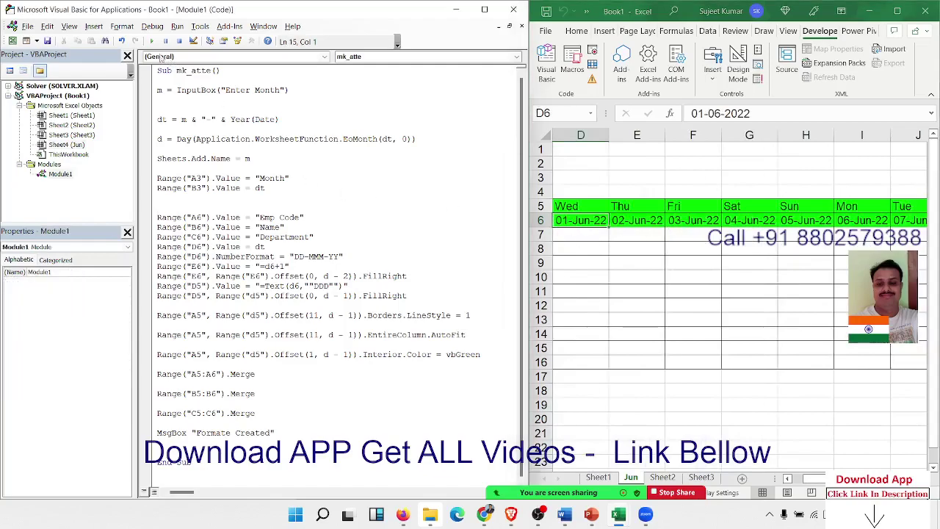
Run the macro again for Jul and open the new Jul sheet.
{"action": "left_click", "coordinate": [151, 41]}
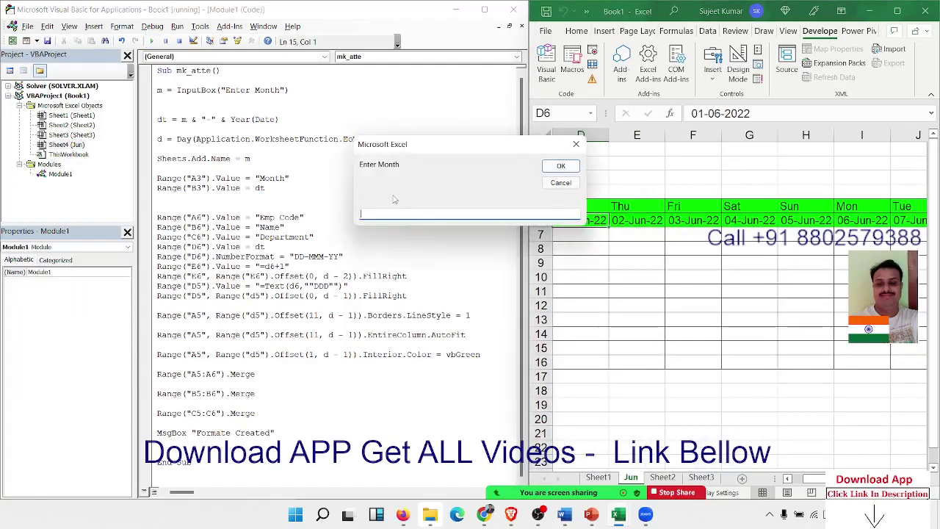
{"action": "type", "text": "Jul"}
{"action": "left_click", "coordinate": [559, 166]}
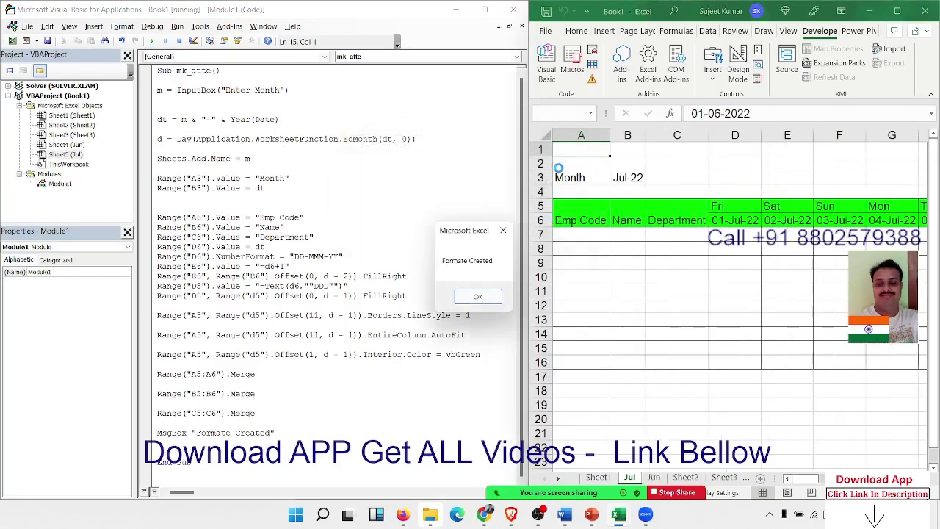
{"action": "left_click", "coordinate": [493, 297]}
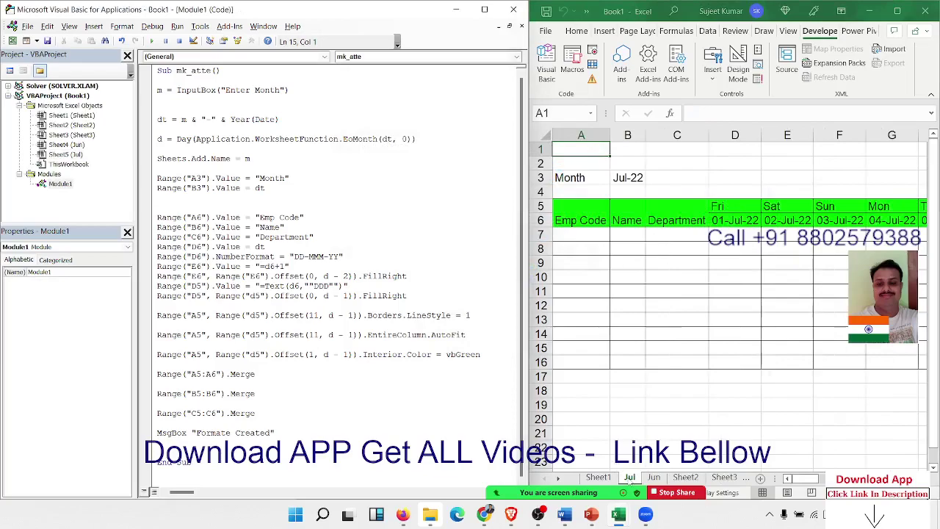
{"action": "left_click", "coordinate": [629, 221]}
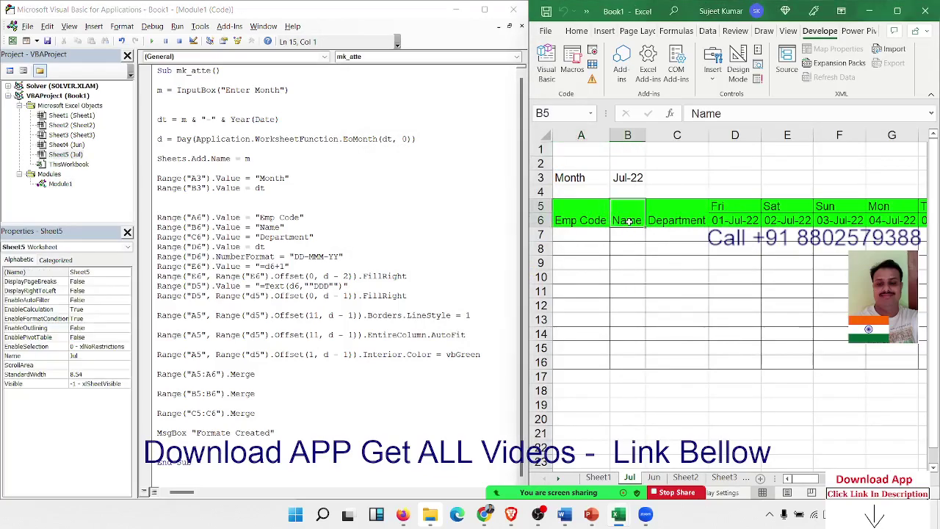
Confirm the Jul header ends at 31-Jul-22, then return to column A.
{"action": "key", "text": "Right"}
{"action": "key", "text": "Right"}
{"action": "key", "text": "ctrl+Right"}
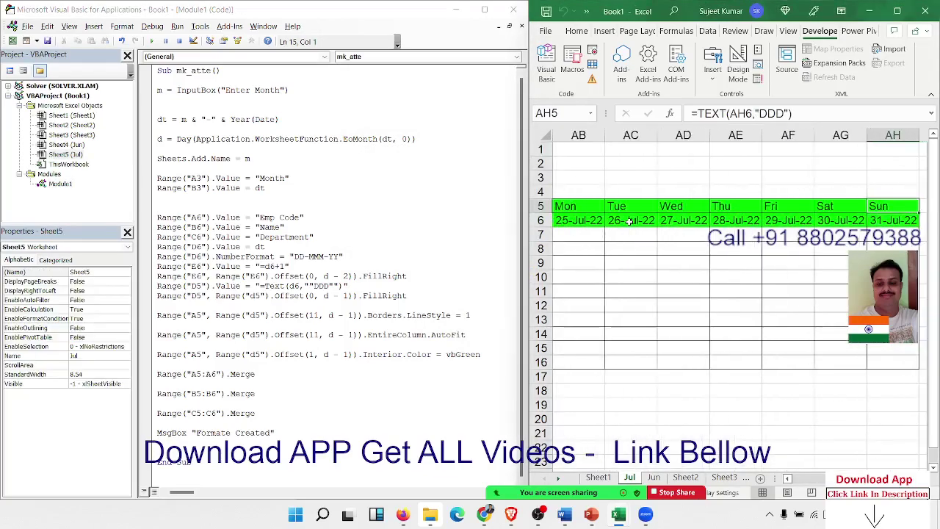
{"action": "key", "text": "Down"}
{"action": "key", "text": "Right"}
{"action": "key", "text": "Left"}
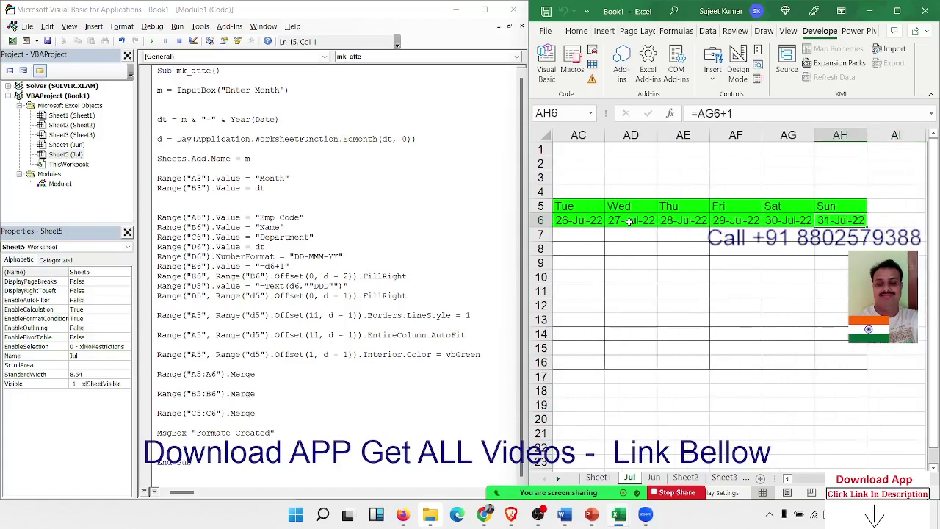
{"action": "key", "text": "Right"}
{"action": "key", "text": "Left"}
{"action": "key", "text": "Up"}
{"action": "key", "text": "Up"}
{"action": "key", "text": "ctrl+Left"}
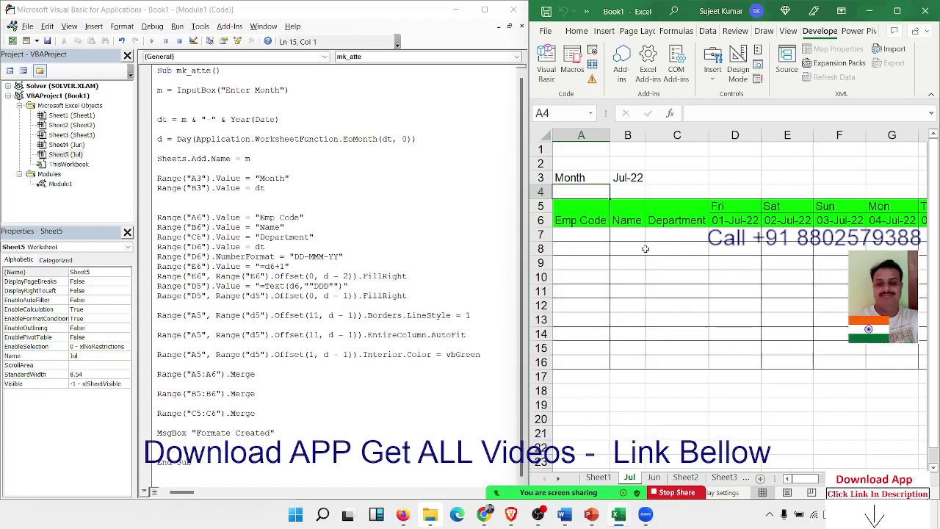
Inspect the Emp Code to Department block from A7 down to row 21.
{"action": "left_click", "coordinate": [586, 240]}
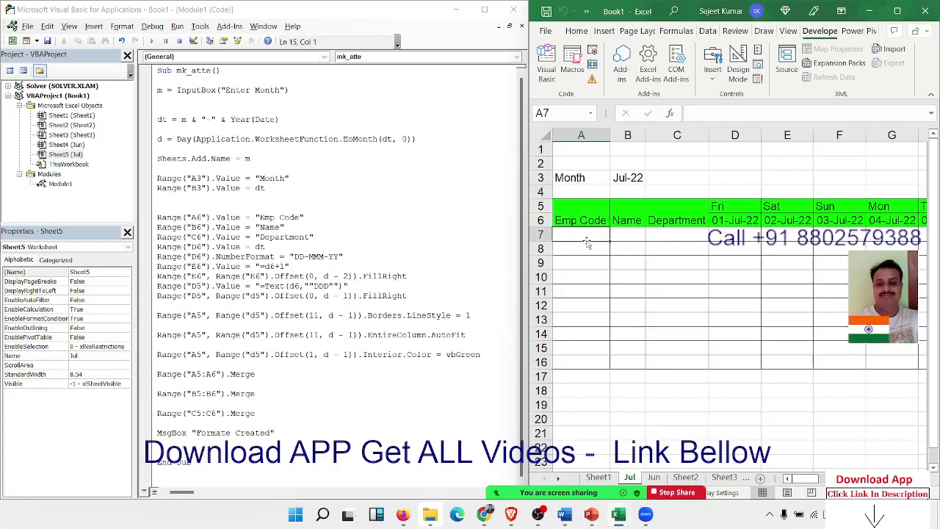
{"action": "mouse_move", "coordinate": [591, 236]}
{"action": "left_mouse_down"}
{"action": "mouse_move", "coordinate": [675, 308]}
{"action": "mouse_move", "coordinate": [687, 361]}
{"action": "left_mouse_up"}
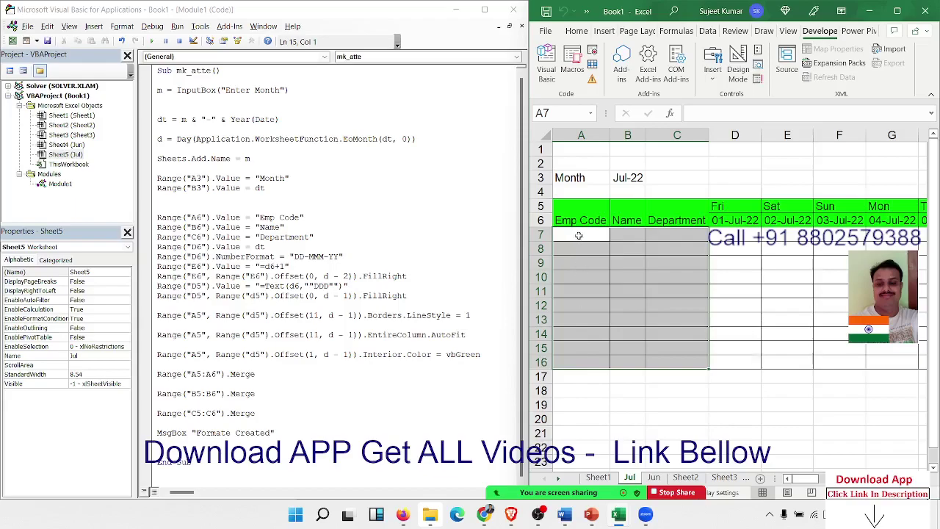
{"action": "left_click_drag", "start_coordinate": [578, 235], "coordinate": [690, 436]}
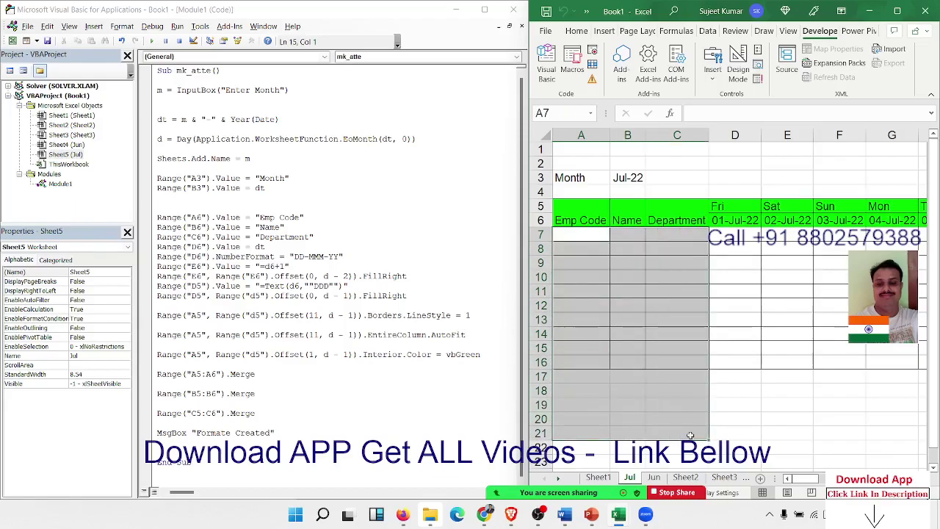
{"action": "left_click", "coordinate": [737, 246]}
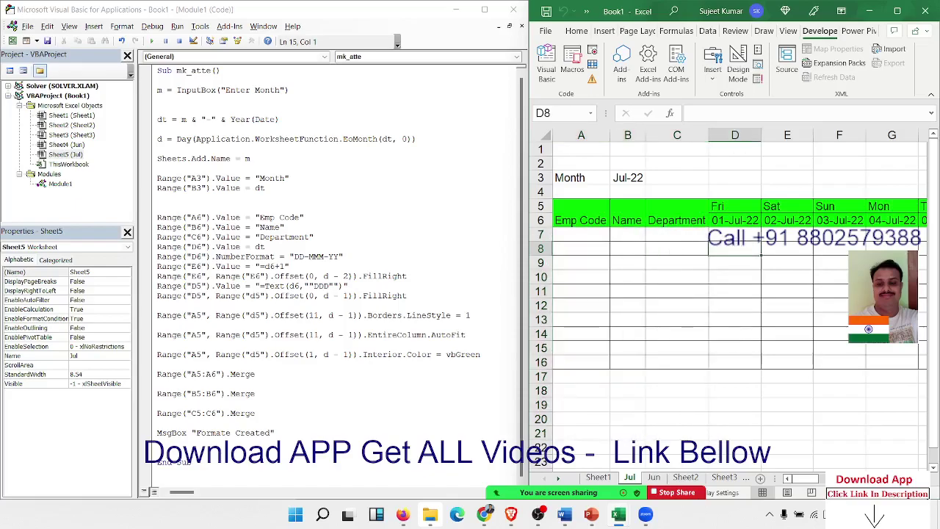
{"action": "key", "text": "alt+F11"}
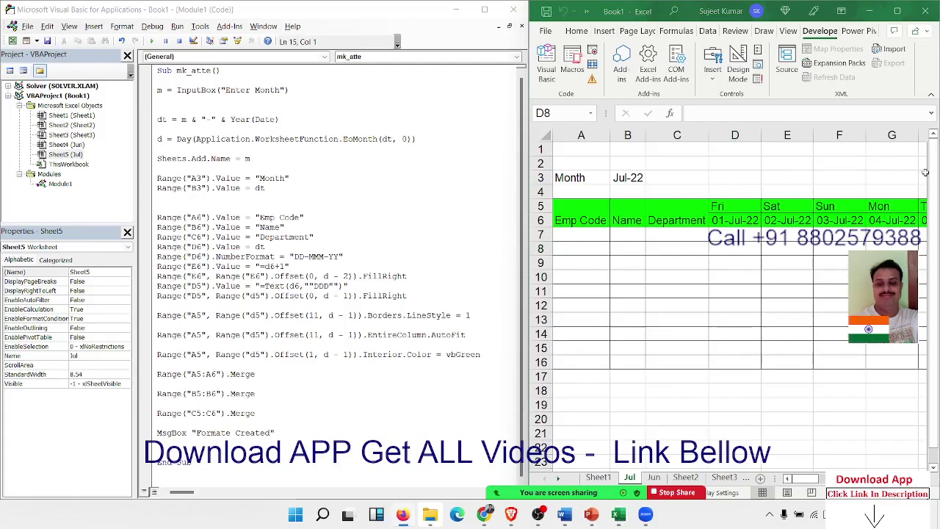
{"action": "key", "text": "alt+F11"}
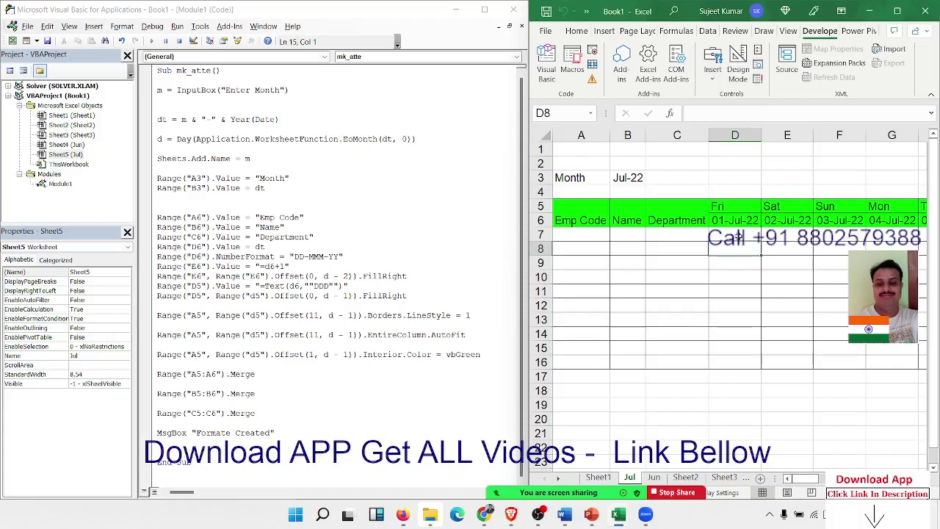
Check the date columns through AH, then select all the macro code and bring up WhatsApp Web.
{"action": "mouse_move", "coordinate": [734, 235]}
{"action": "left_mouse_down"}
{"action": "mouse_move", "coordinate": [925, 319]}
{"action": "mouse_move", "coordinate": [762, 344]}
{"action": "left_mouse_up"}
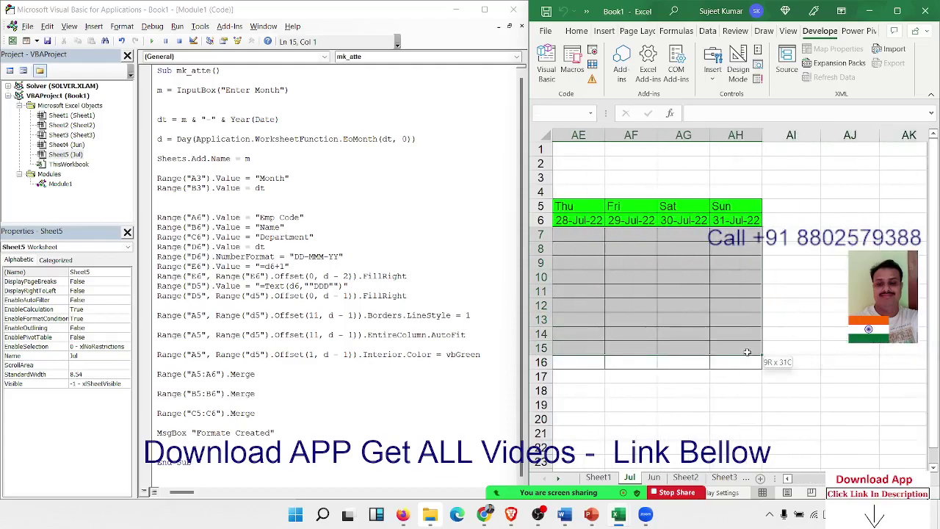
{"action": "left_click_drag", "start_coordinate": [762, 343], "coordinate": [749, 360]}
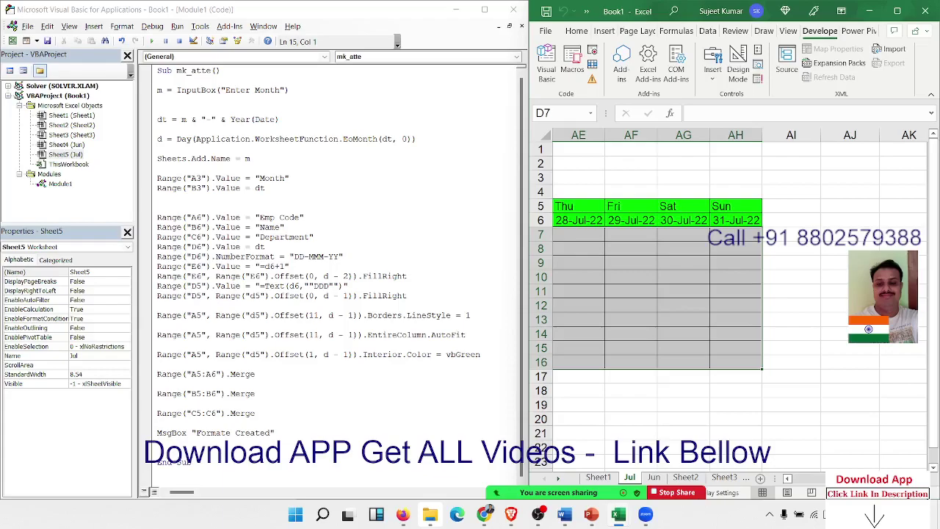
{"action": "left_click", "coordinate": [749, 307]}
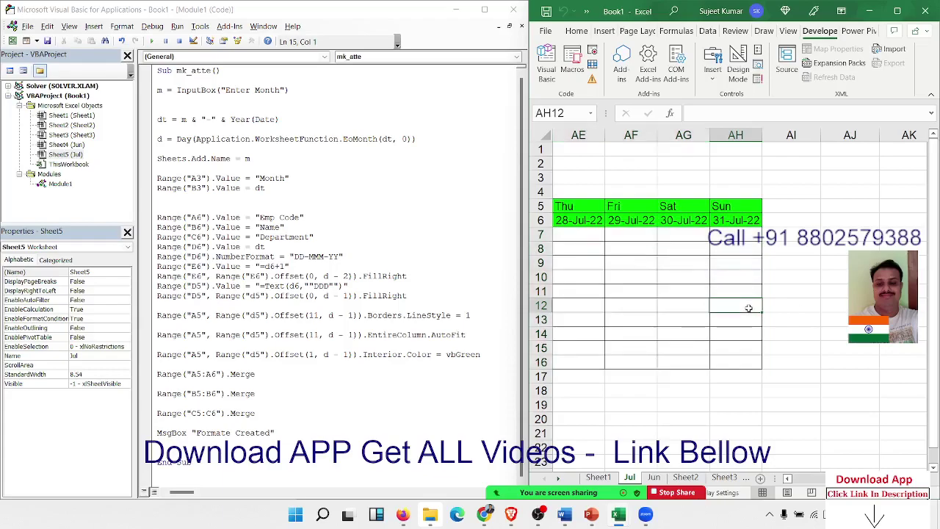
{"action": "key", "text": "Left"}
{"action": "key", "text": "Left"}
{"action": "key", "text": "Left"}
{"action": "key", "text": "Left"}
{"action": "key", "text": "Left"}
{"action": "key", "text": "Left"}
{"action": "key", "text": "Left"}
{"action": "key", "text": "Left"}
{"action": "key", "text": "Left"}
{"action": "key", "text": "Left"}
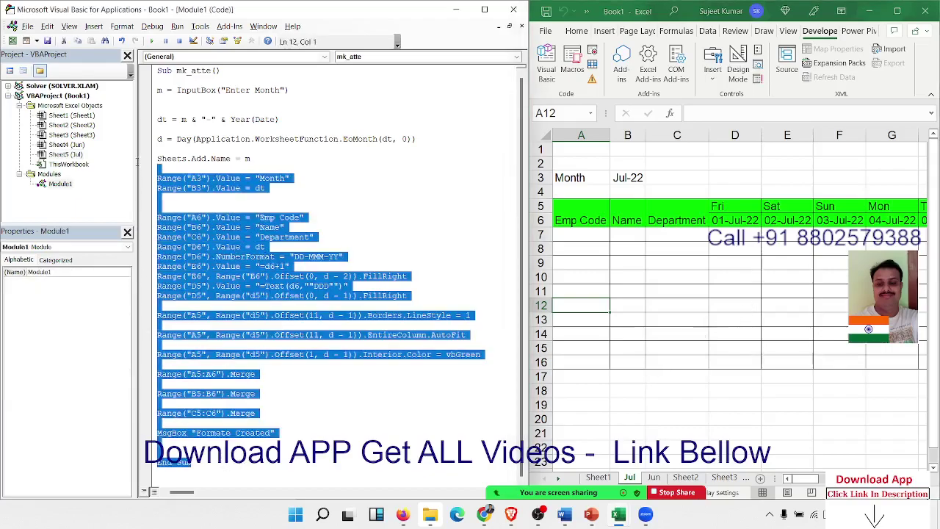
{"action": "left_click_drag", "start_coordinate": [239, 467], "coordinate": [157, 70]}
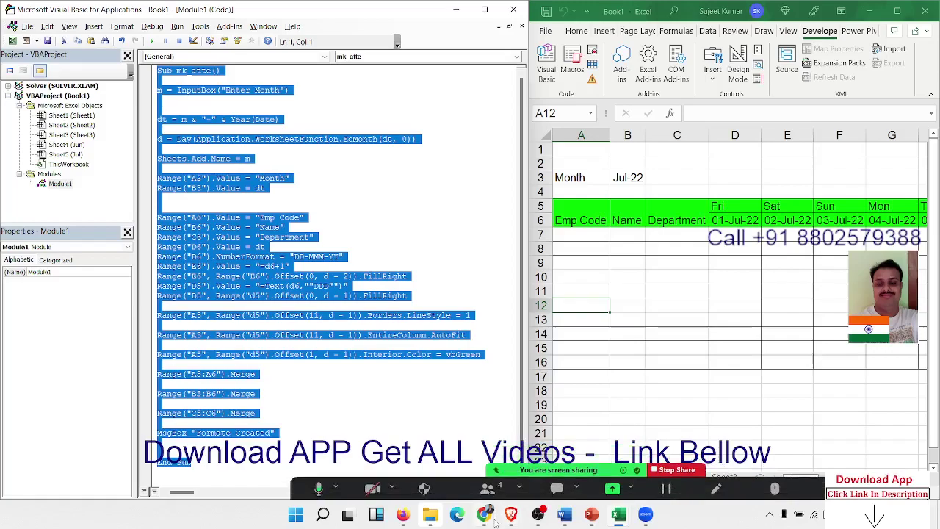
{"action": "mouse_move", "coordinate": [484, 514]}
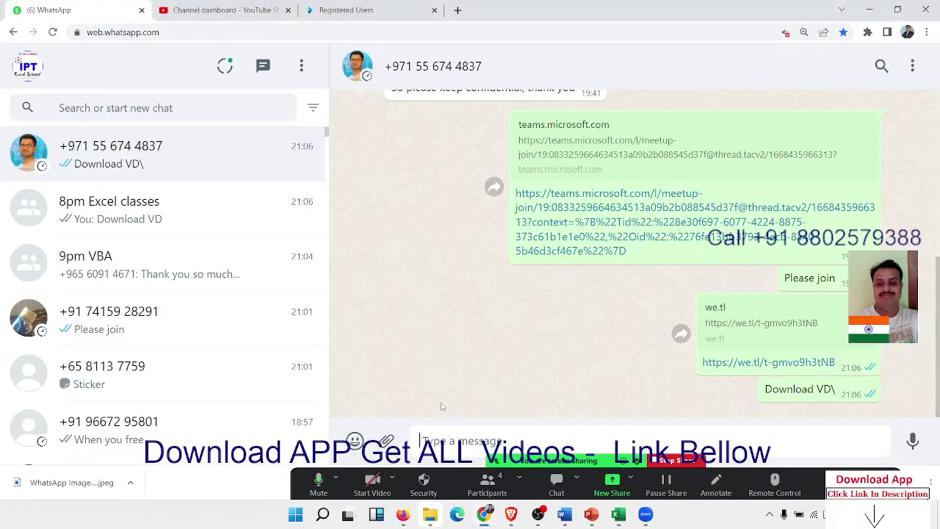
{"action": "left_click", "coordinate": [449, 449]}
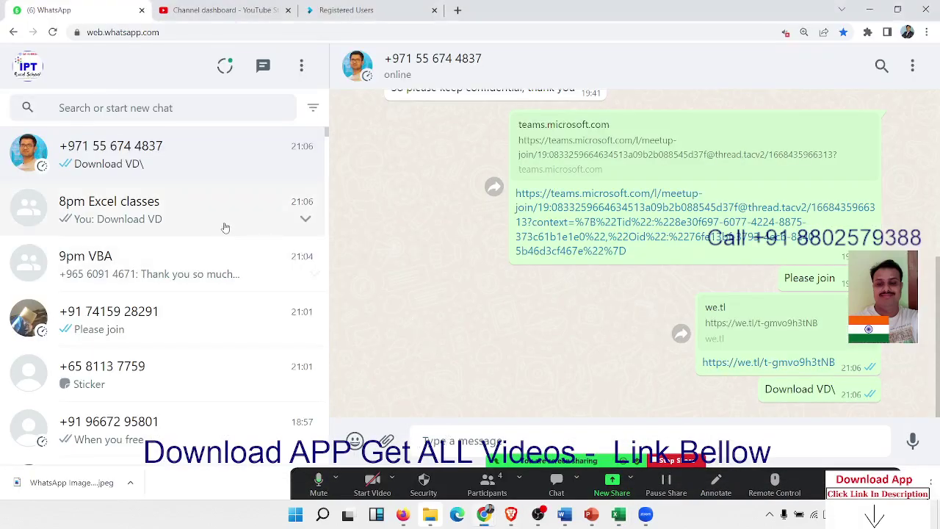
Paste and send the mk_atte macro code in the 9pm VBA group chat, then return to the VBA editor.
{"action": "left_click", "coordinate": [163, 220]}
{"action": "left_click", "coordinate": [176, 283]}
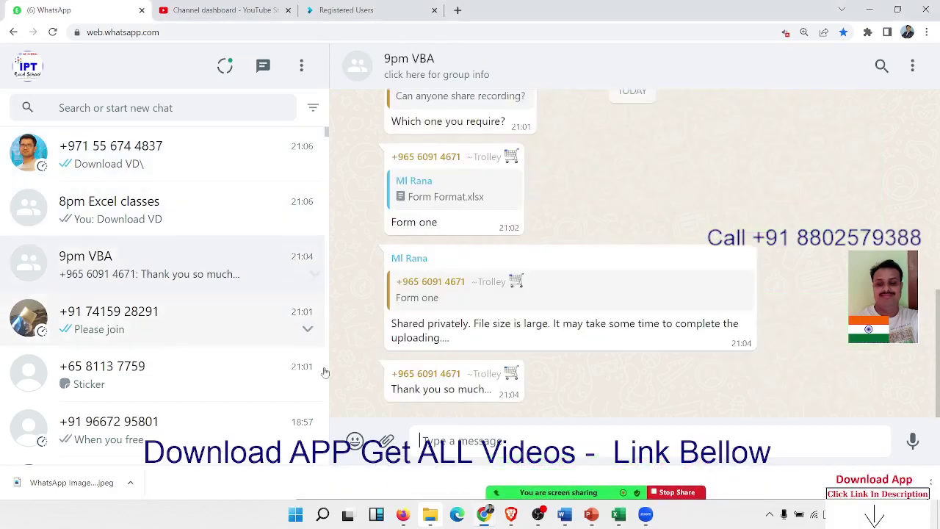
{"action": "key", "text": "ctrl+v"}
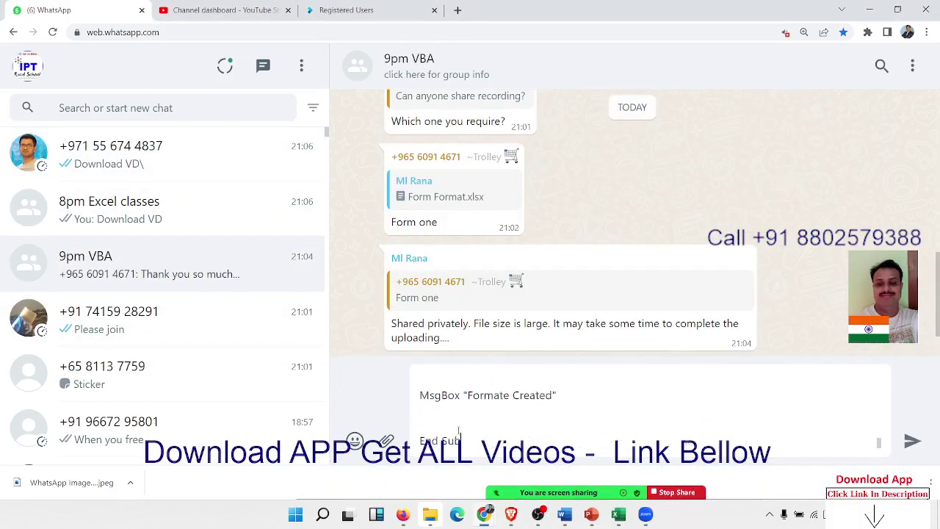
{"action": "key", "text": "Return"}
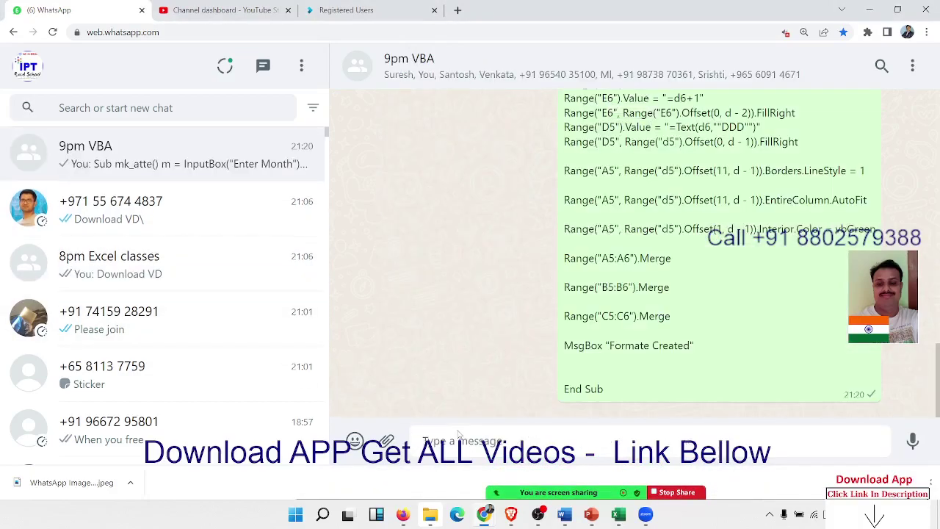
{"action": "key", "text": "alt+Tab"}
{"action": "key", "text": "alt+Tab"}
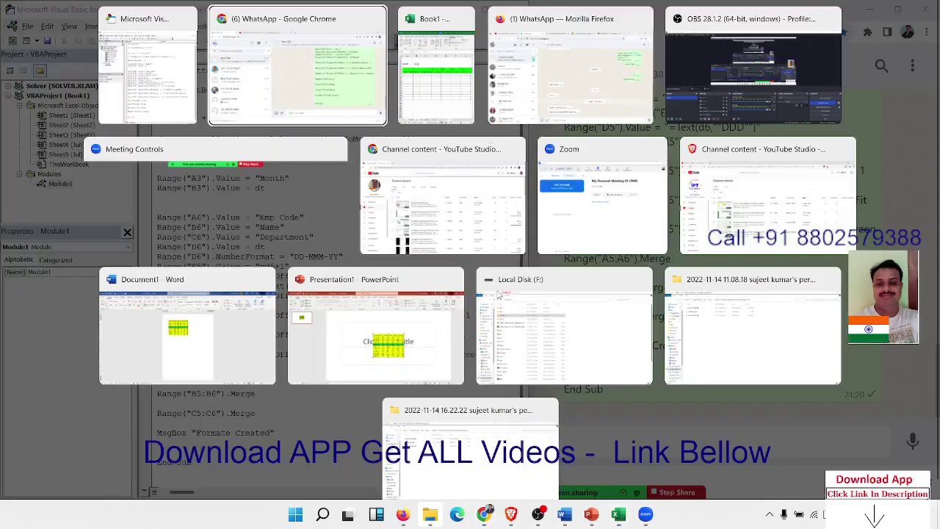
{"action": "key", "text": "alt+Tab"}
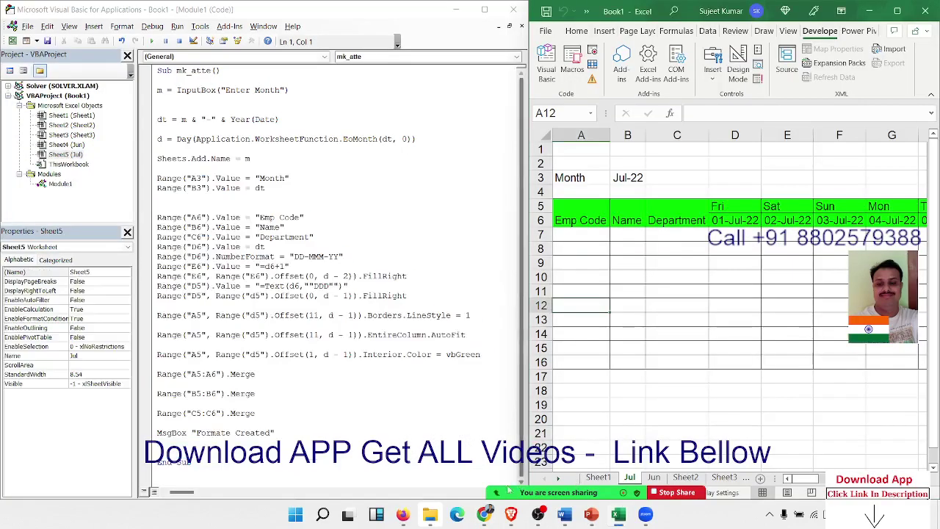